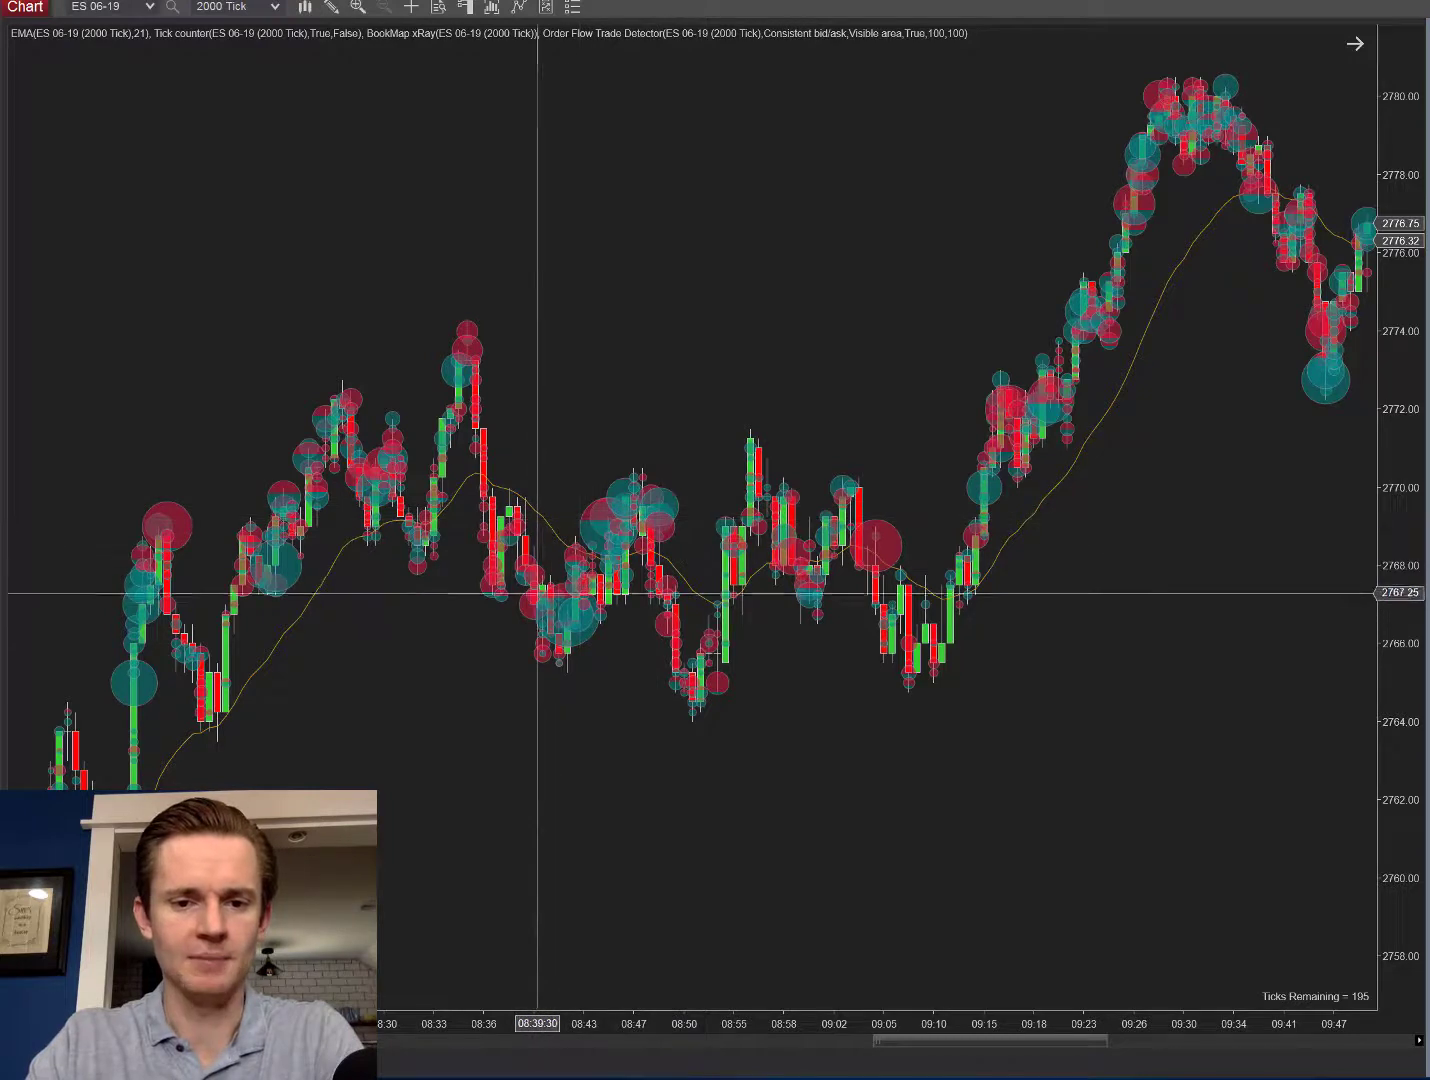
Open the chart's indicator settings for the Order Flow Trade Detector and view the options for basing large volume
mouse_move(558, 626)
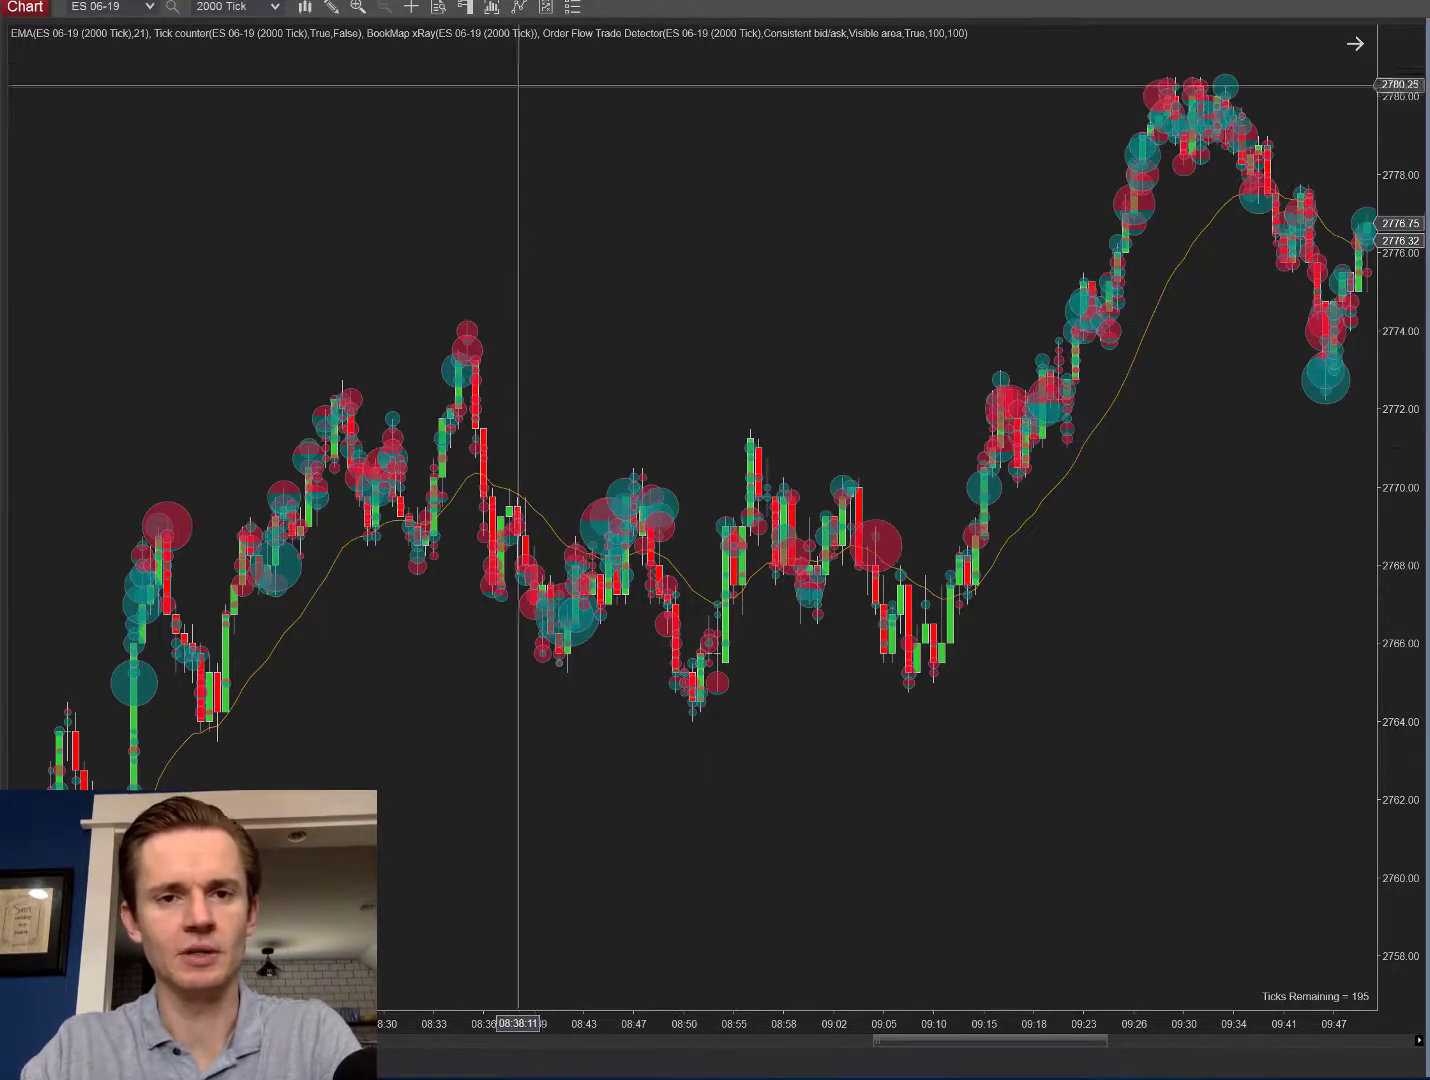
click(516, 8)
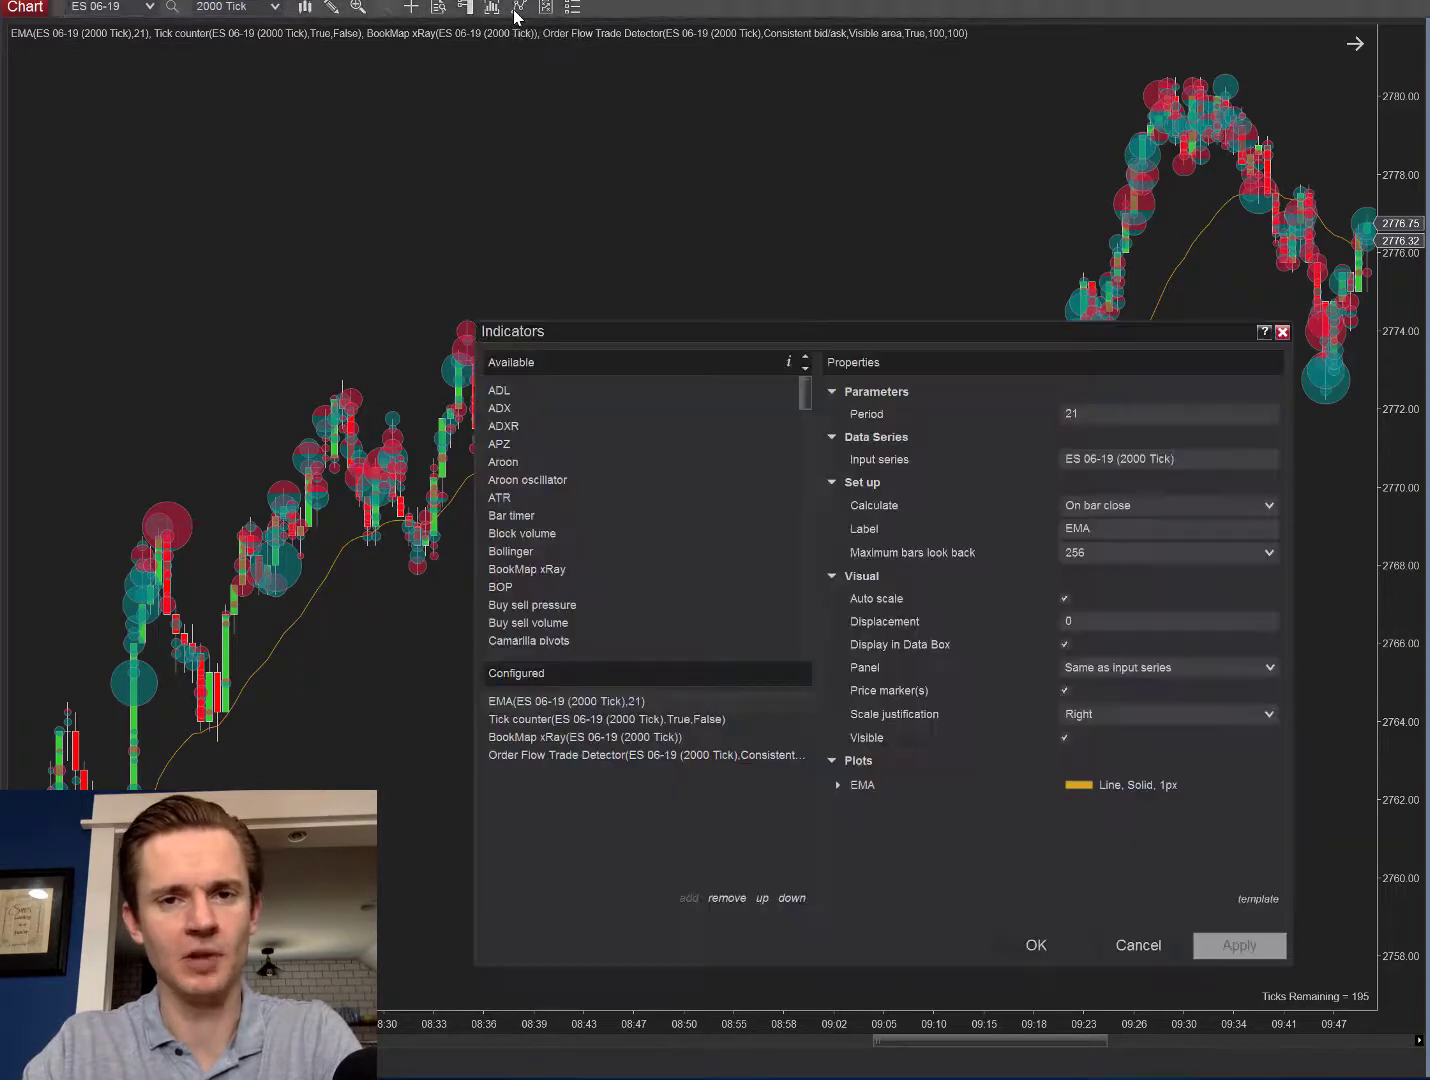
drag(821, 329, 753, 216)
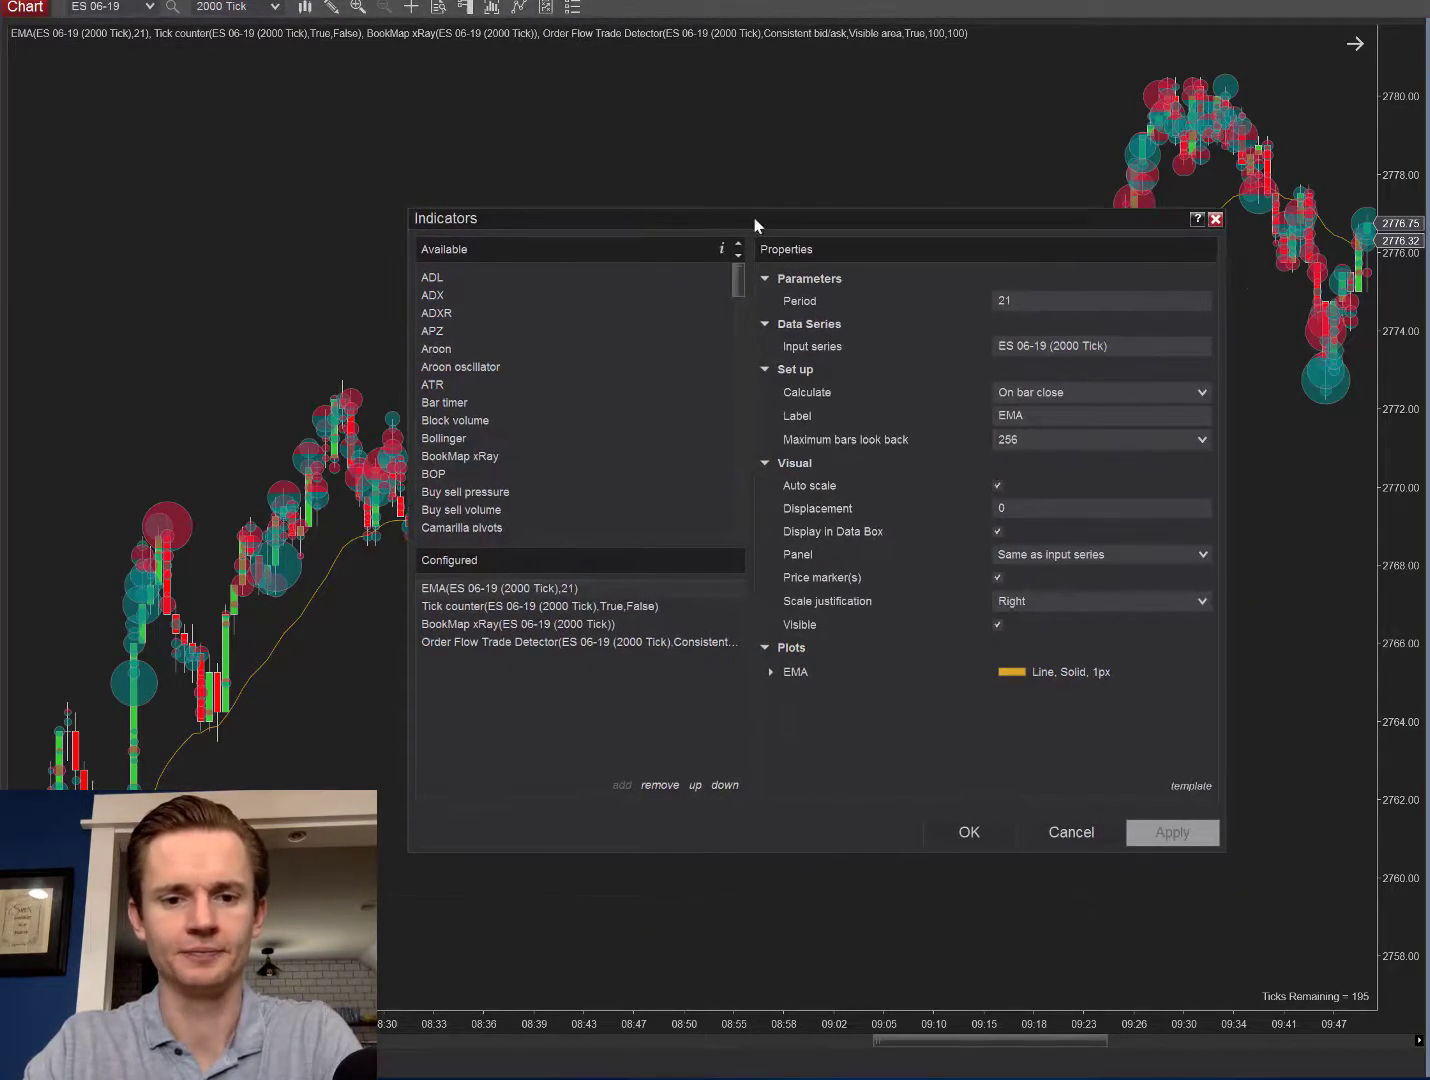
click(548, 644)
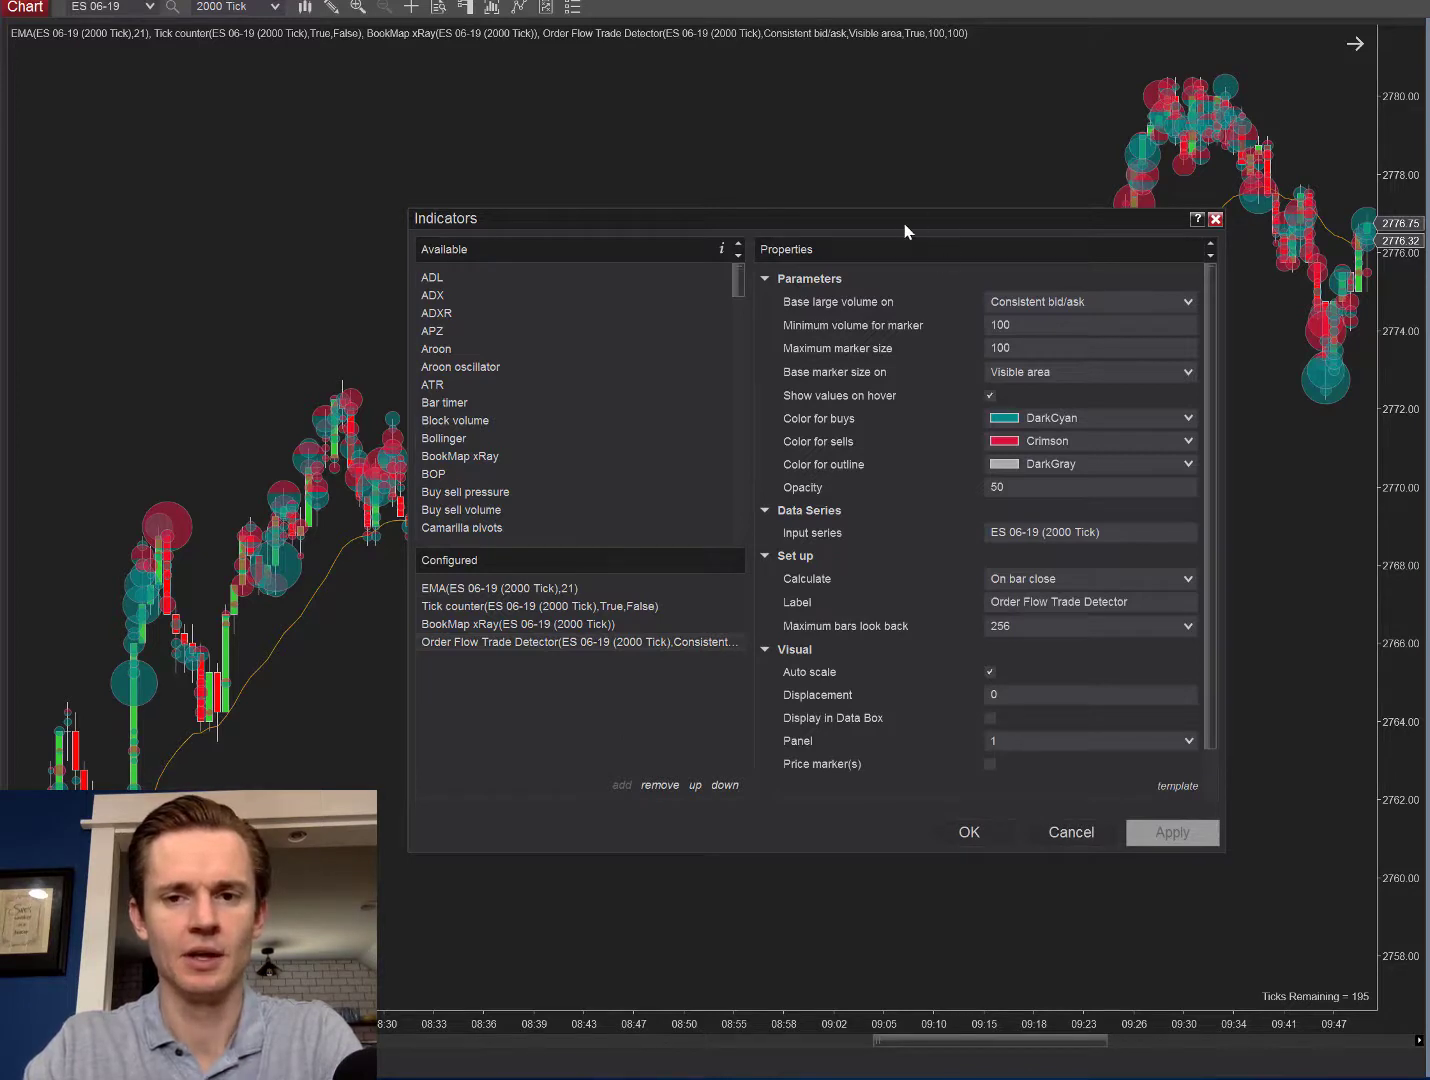
drag(905, 224, 786, 216)
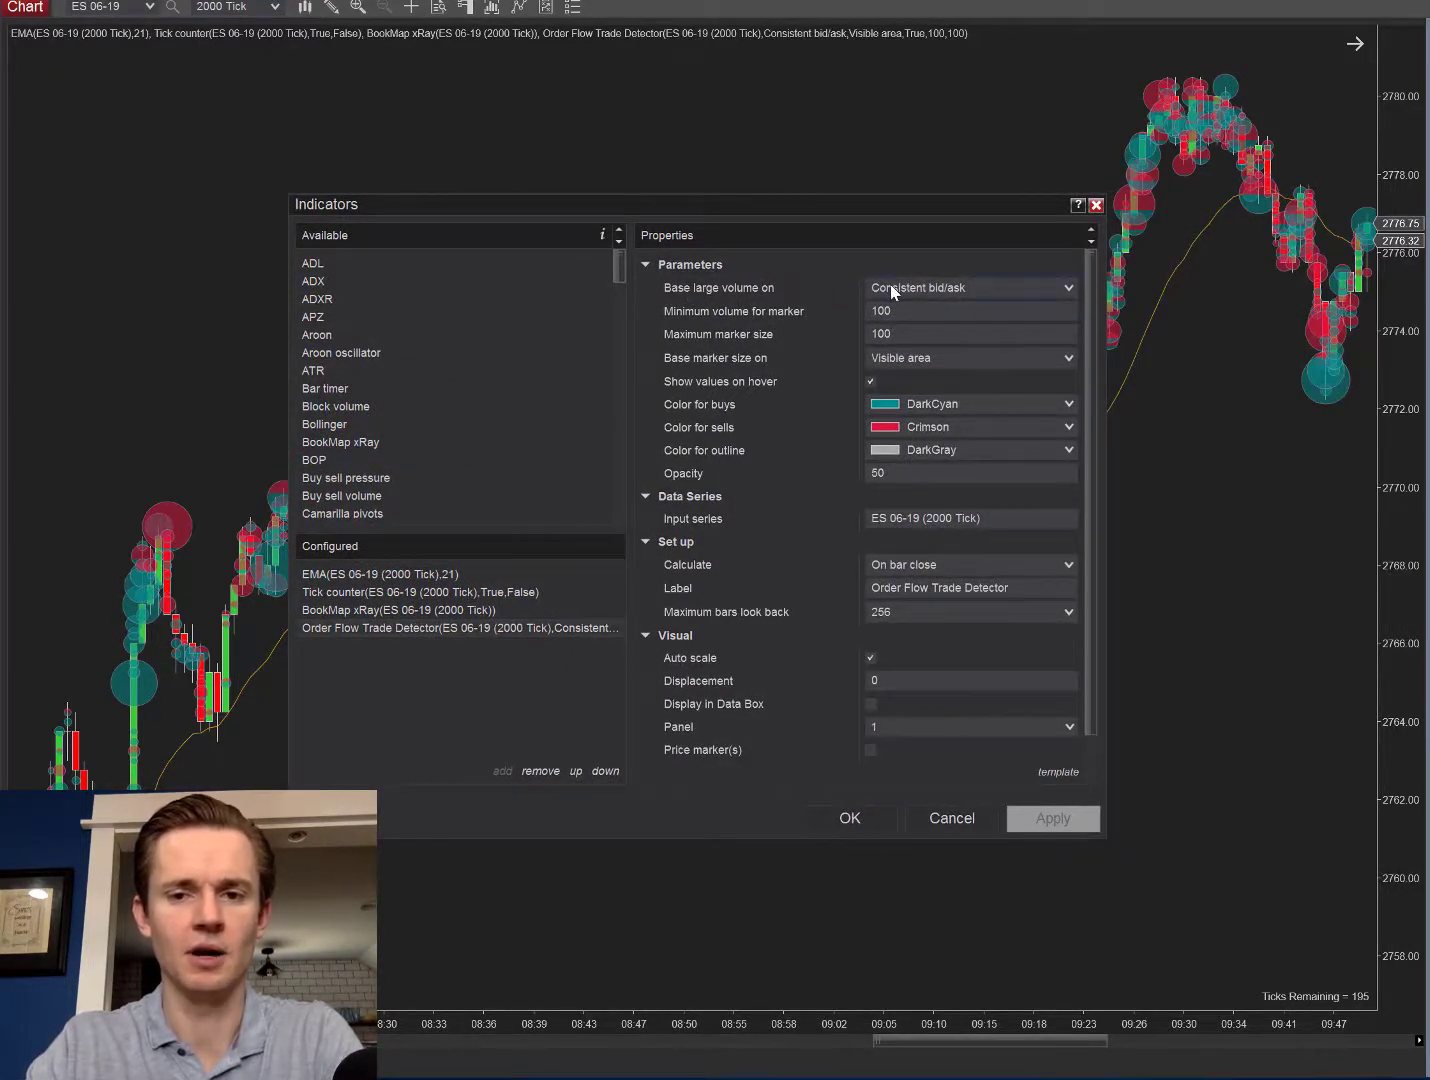
click(1070, 290)
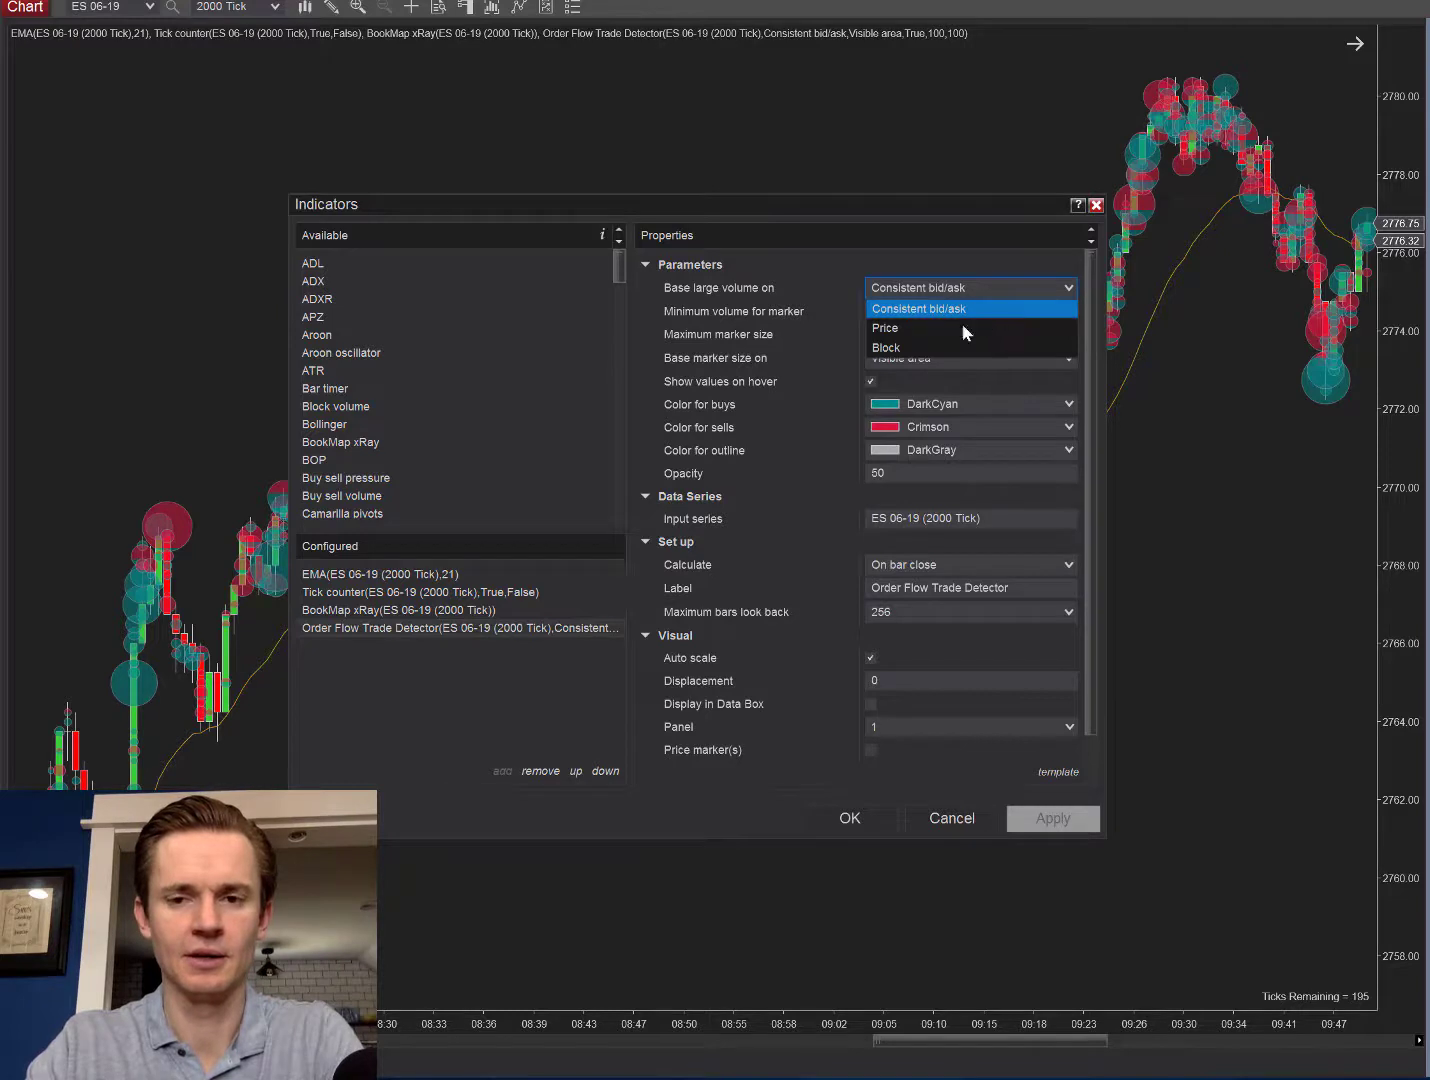
click(820, 383)
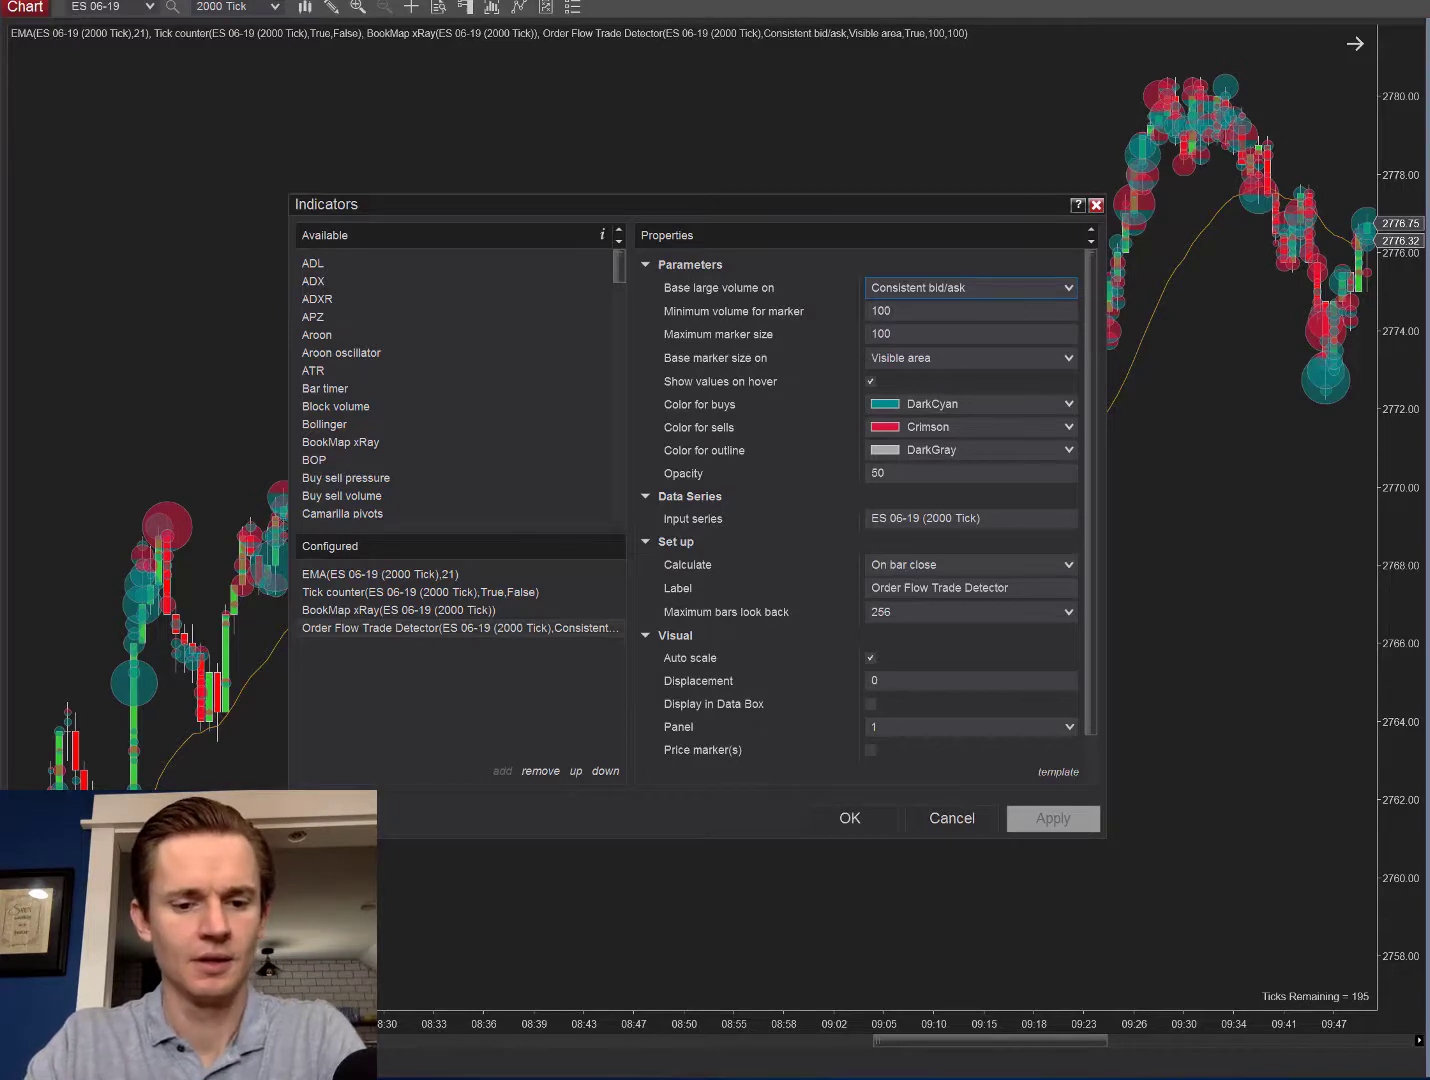
Switch to the browser's Order Flow Trade Detector help page, read the Consistent bid/ask, Price and Block sections, and return to the chart
key(alt+Tab)
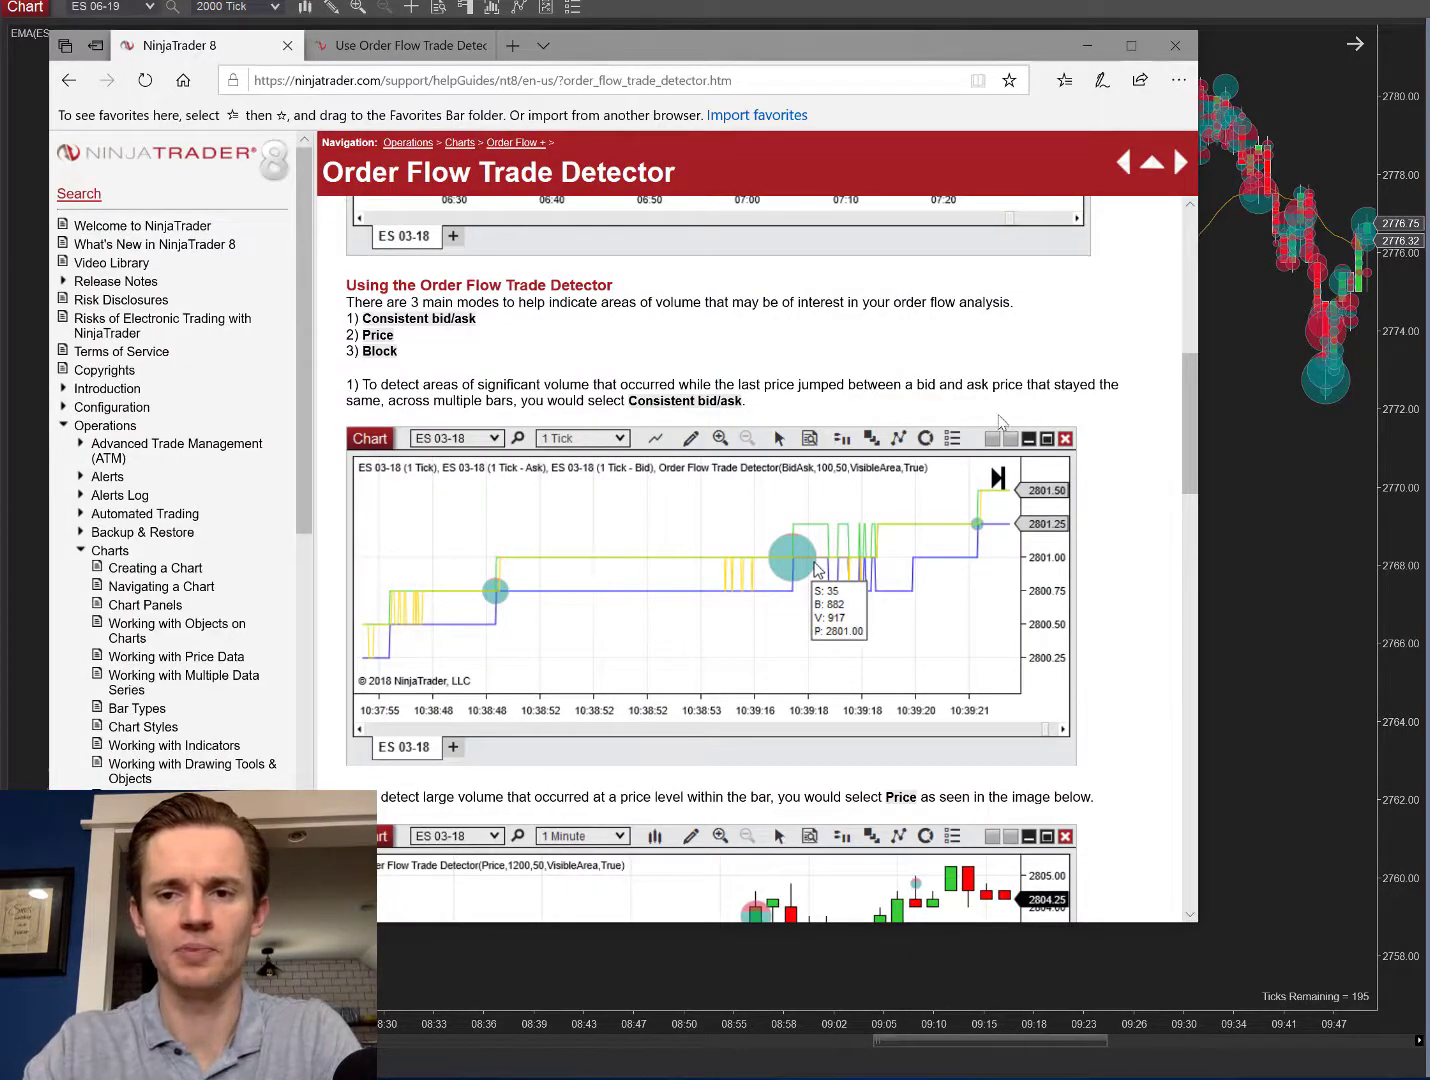
scroll(1001, 421, up, 1)
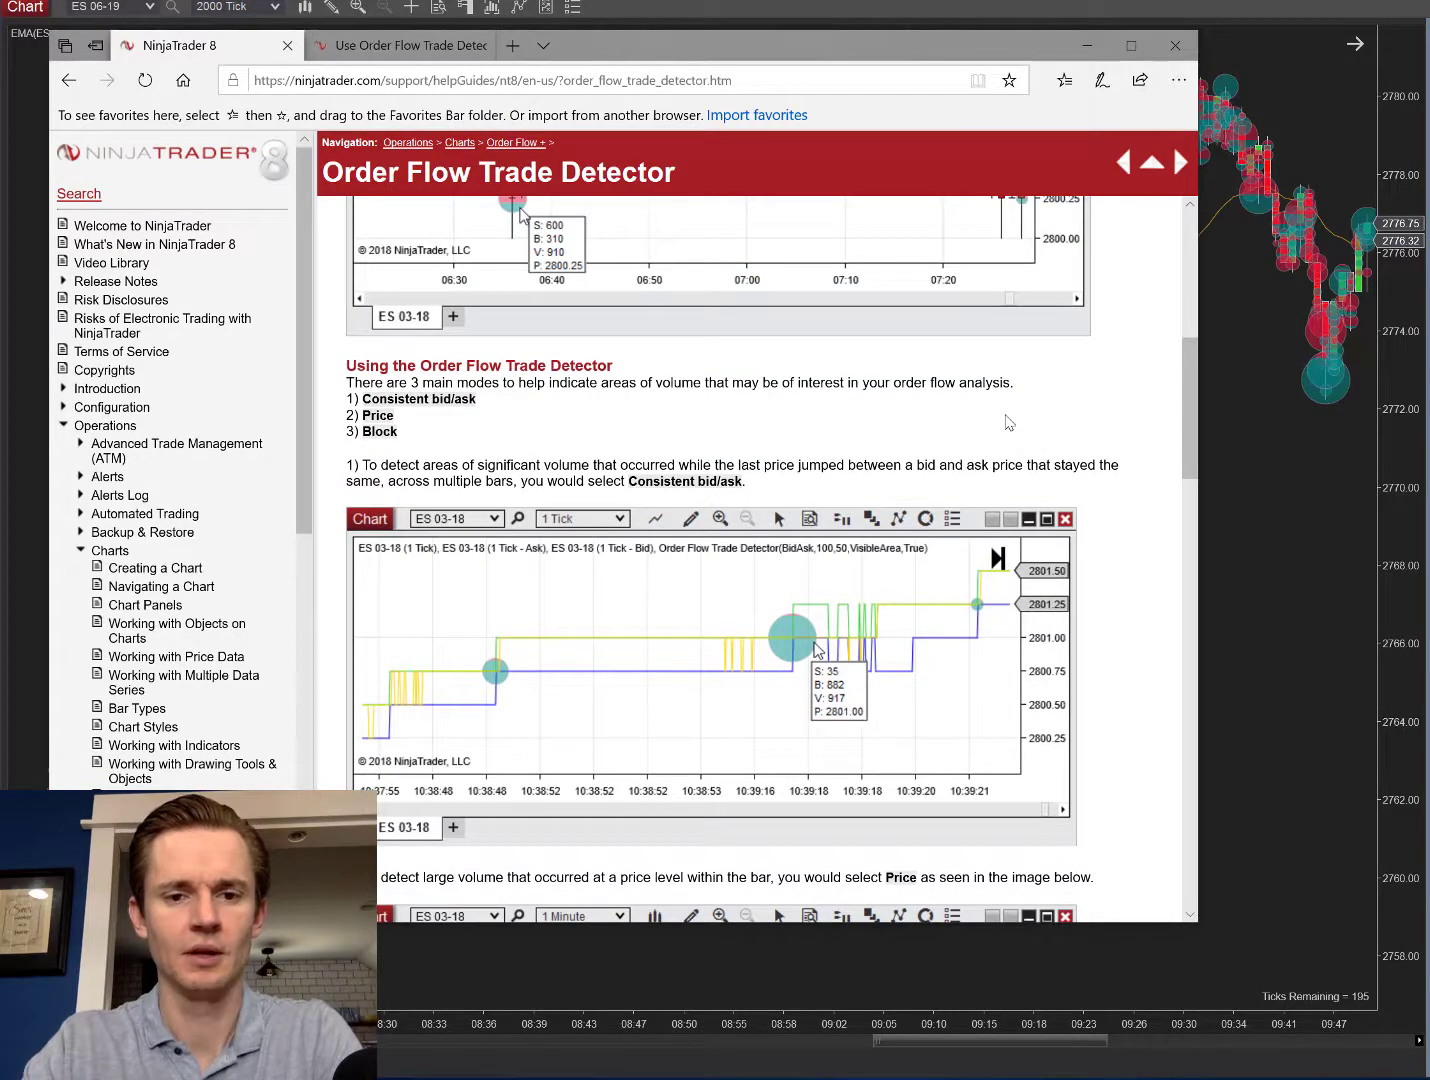
scroll(1008, 422, down, 2)
scroll(1113, 435, down, 1)
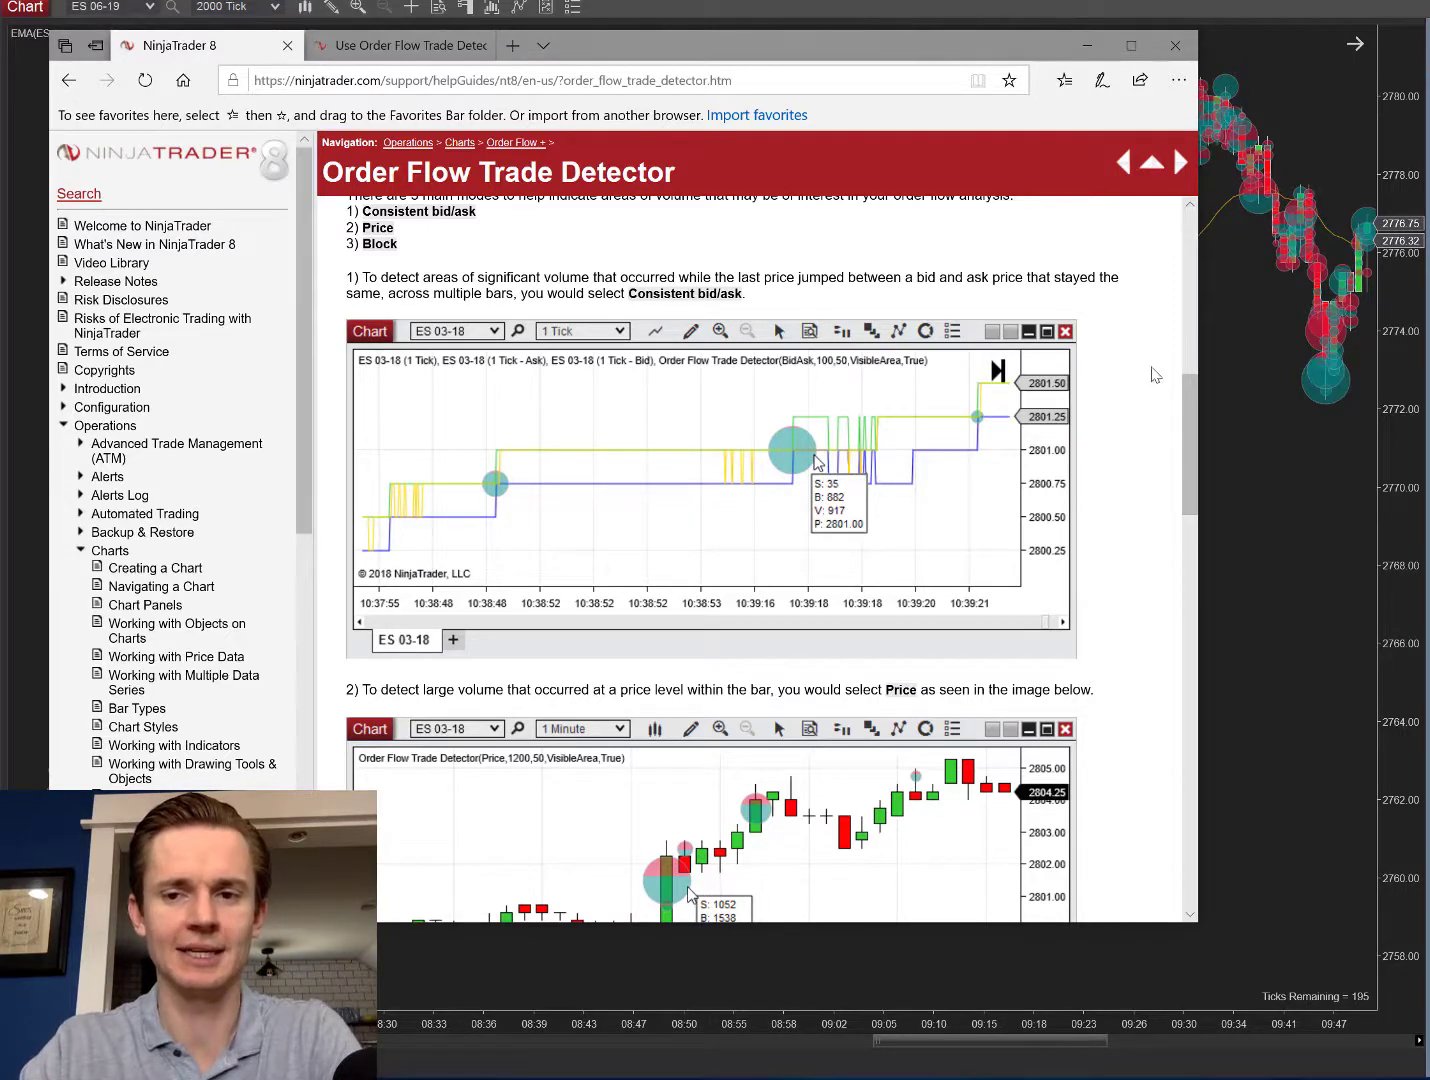
scroll(1186, 410, down, 1)
scroll(1185, 403, up, 1)
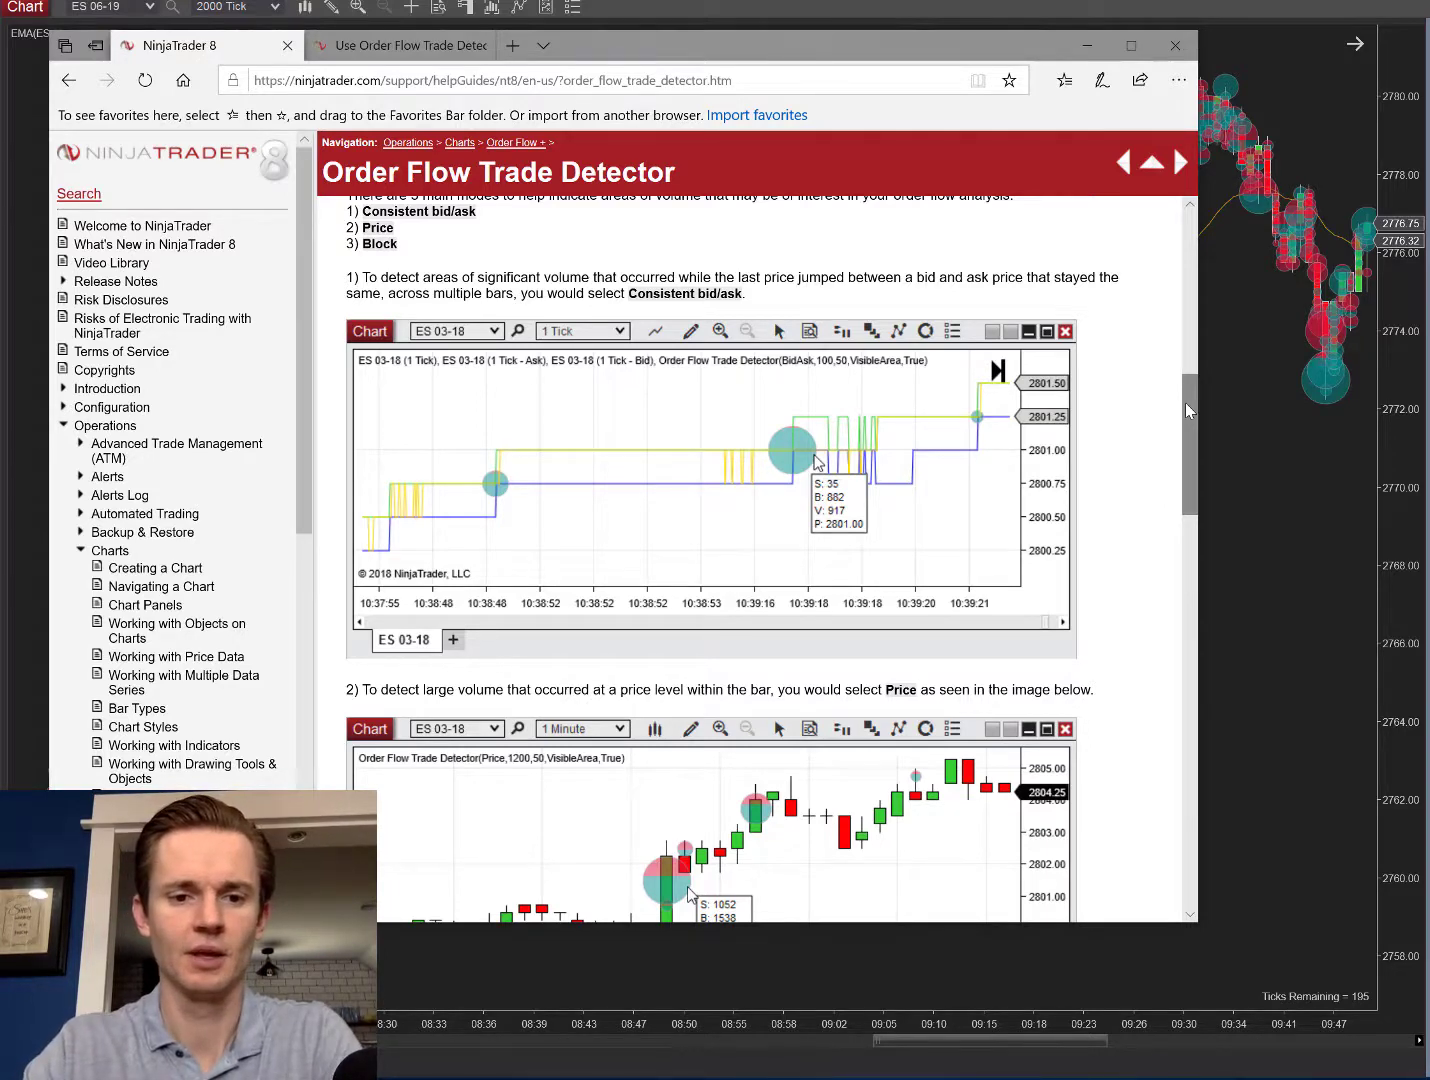
scroll(1186, 402, down, 3)
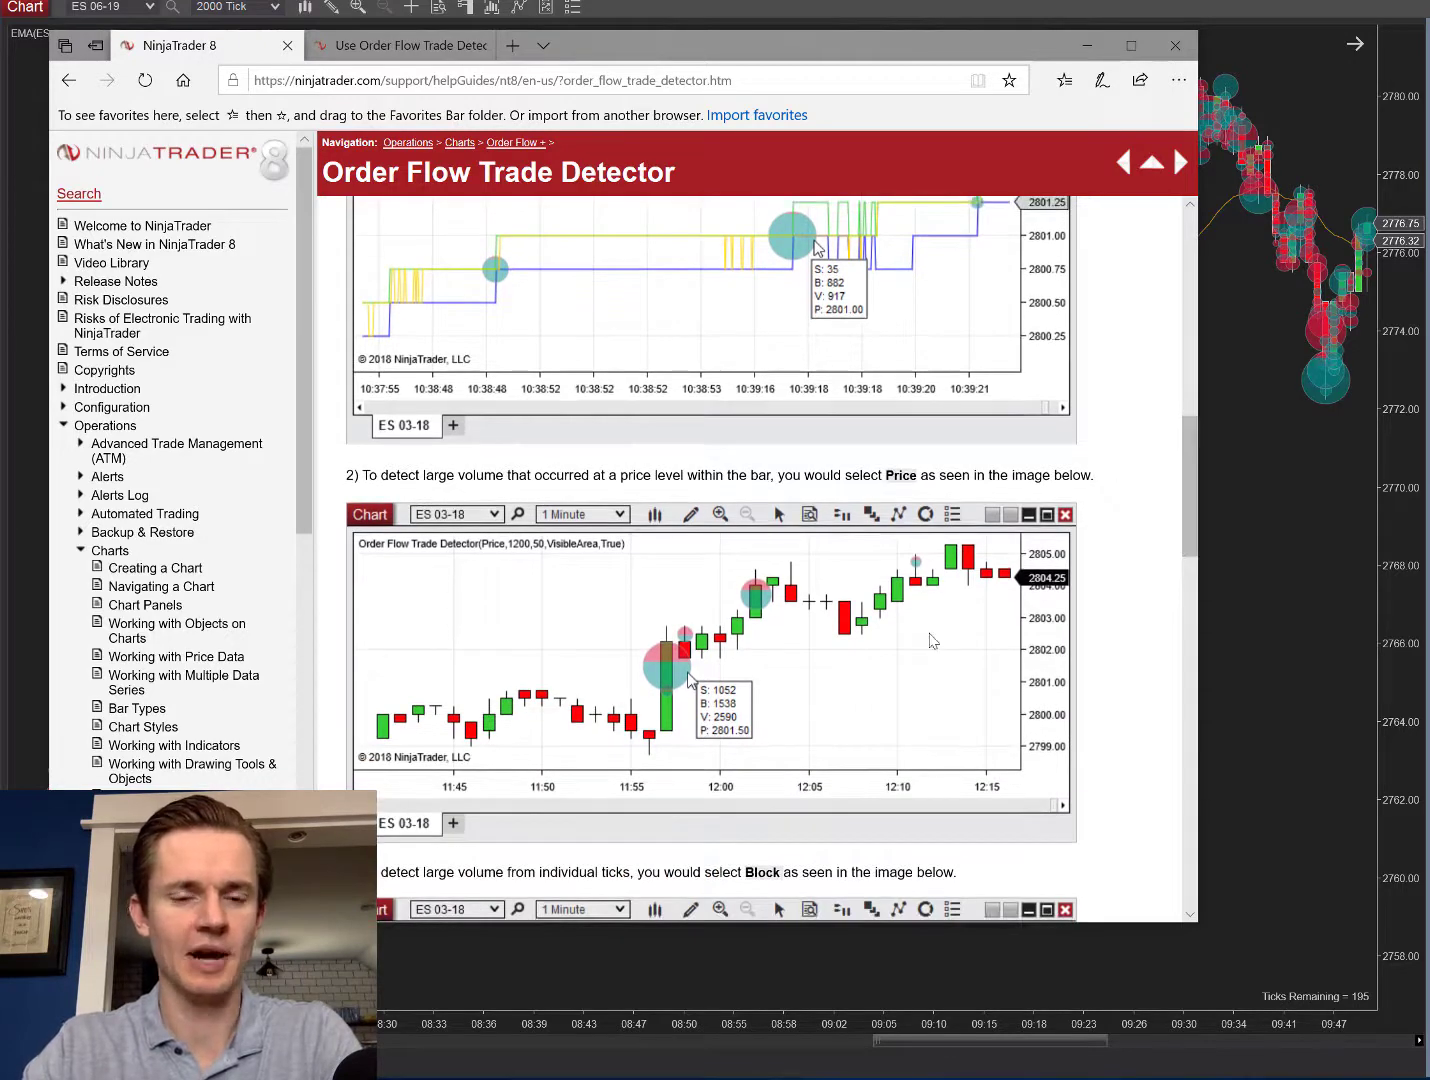
scroll(907, 633, down, 1)
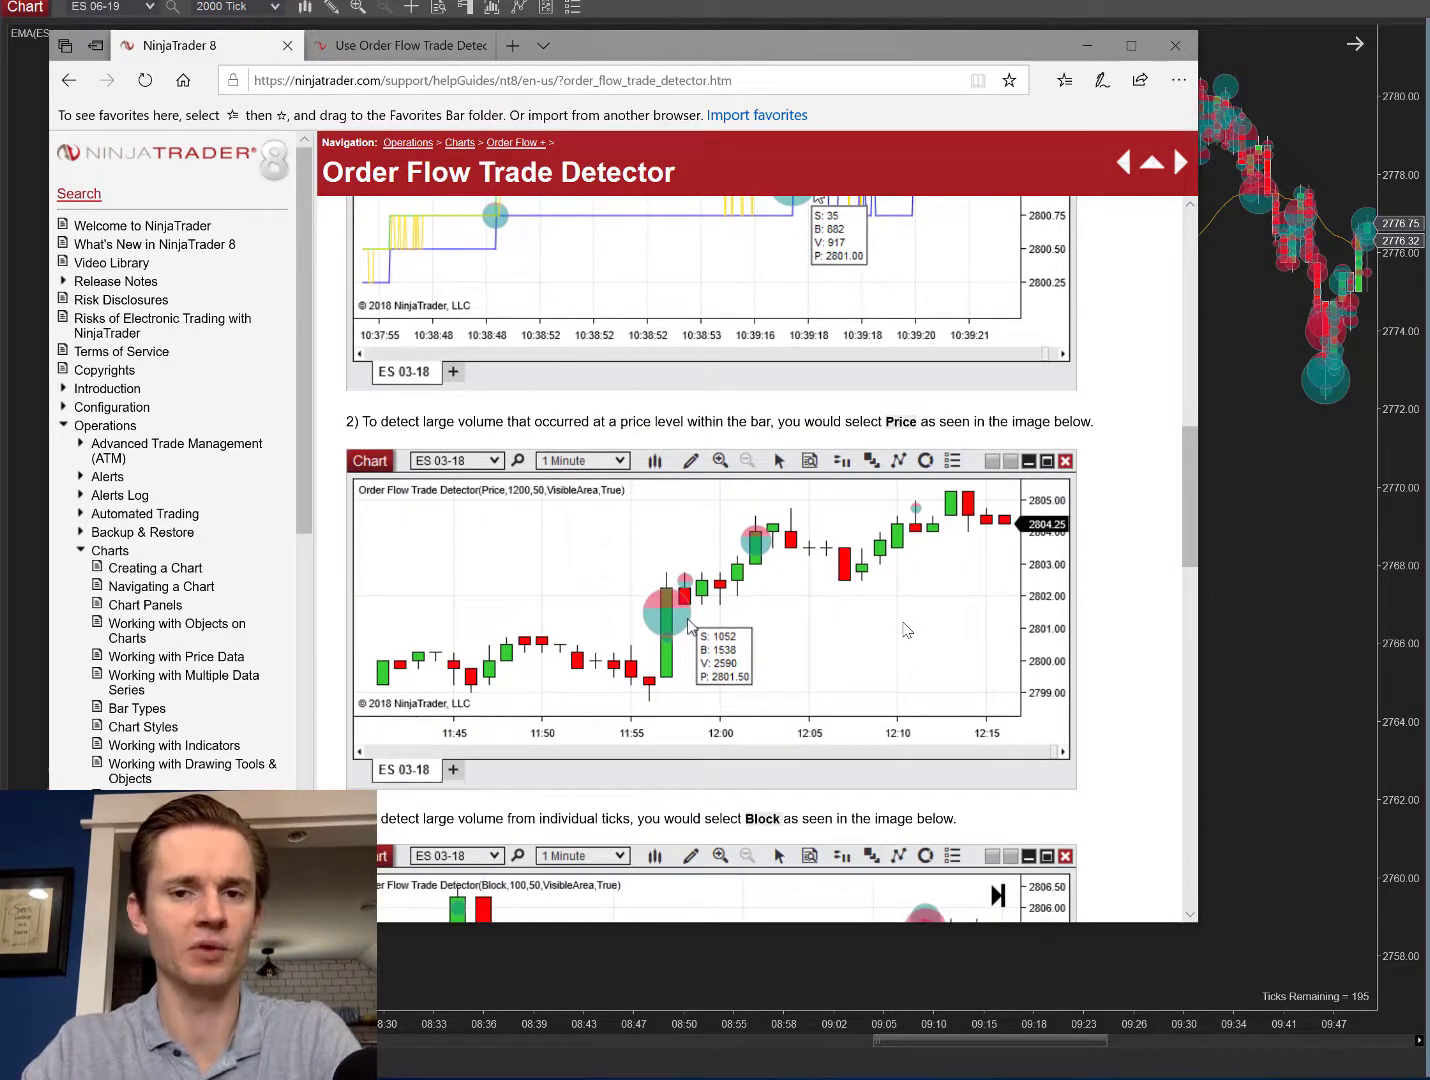
scroll(907, 630, down, 1)
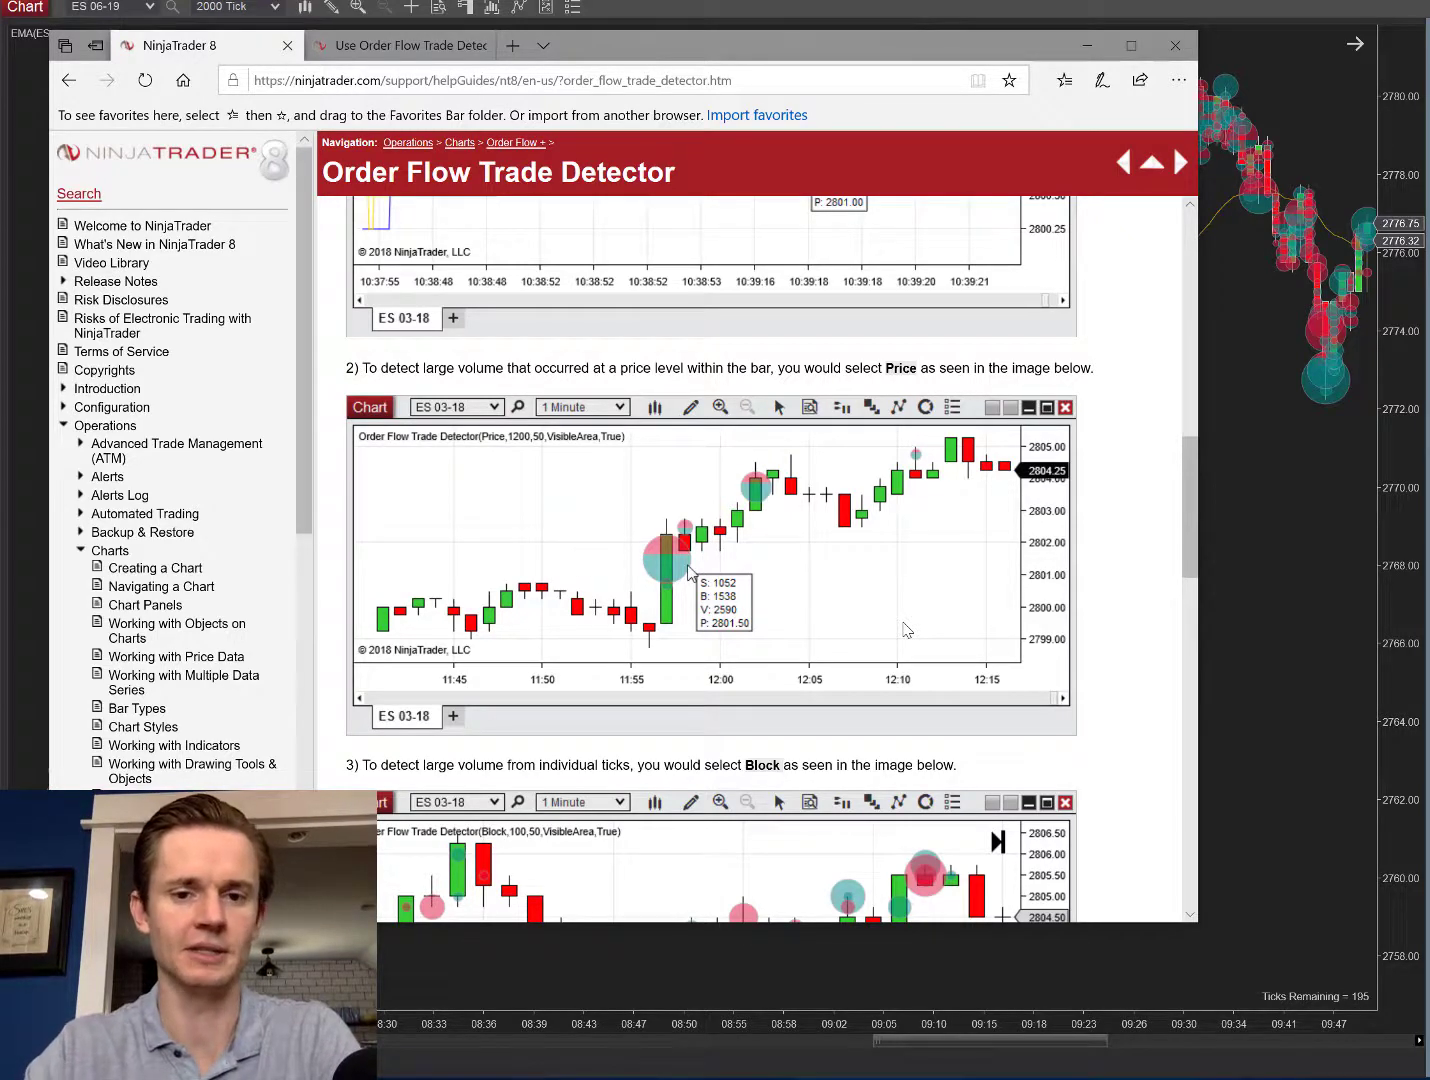
scroll(905, 631, down, 2)
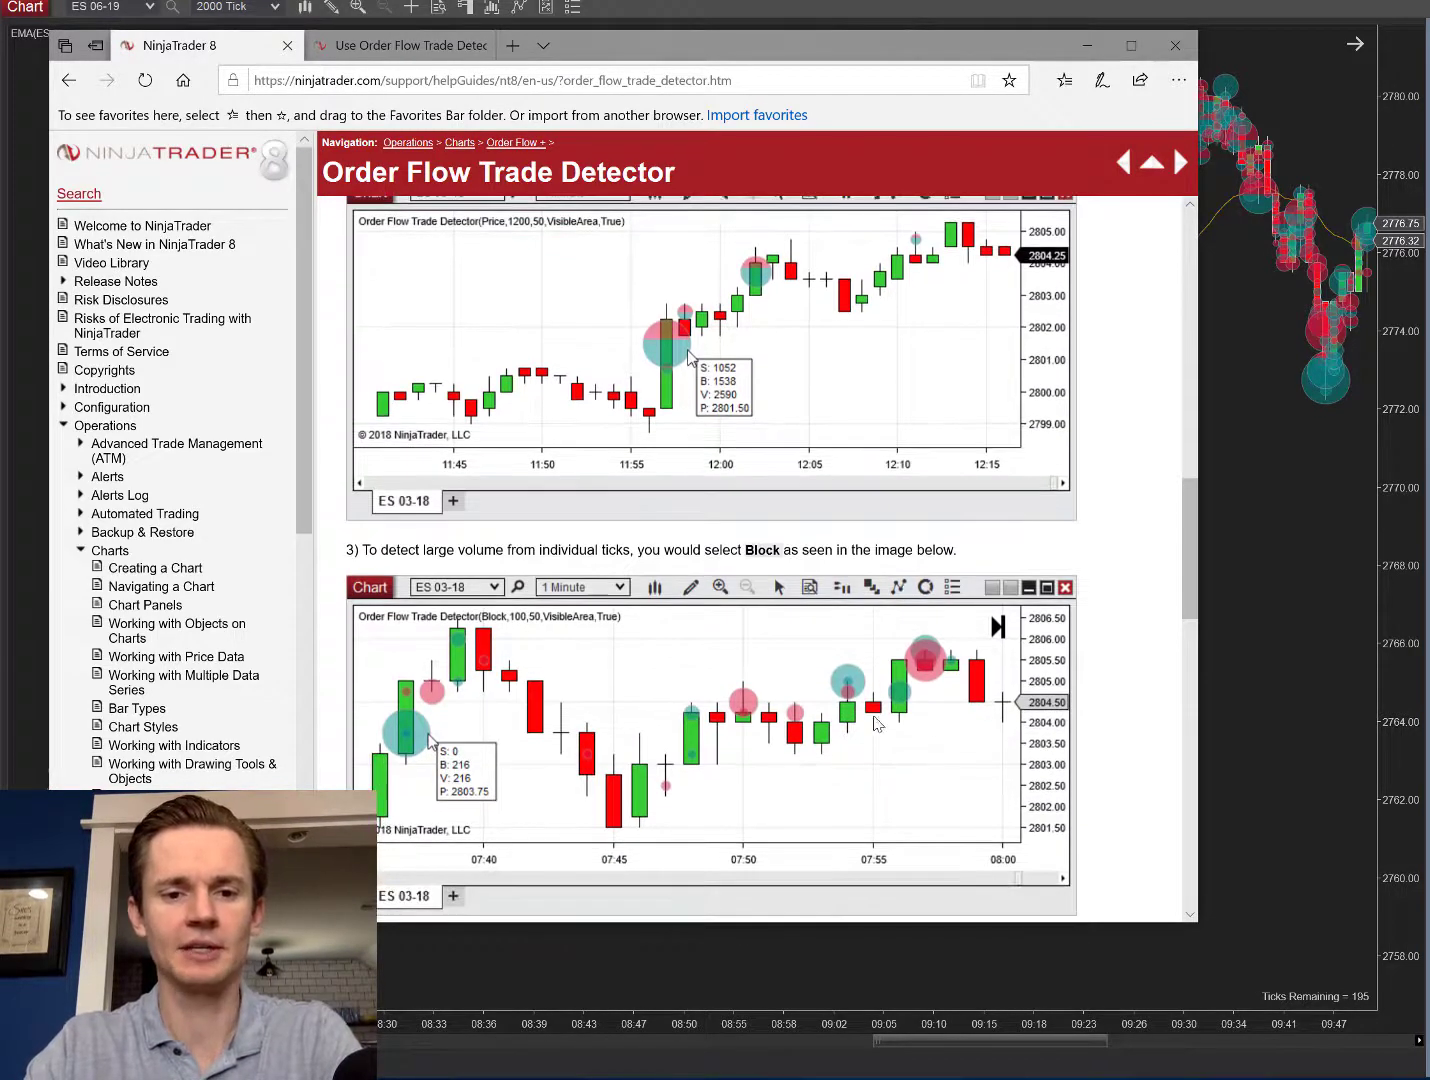
scroll(827, 712, down, 1)
scroll(810, 685, down, 1)
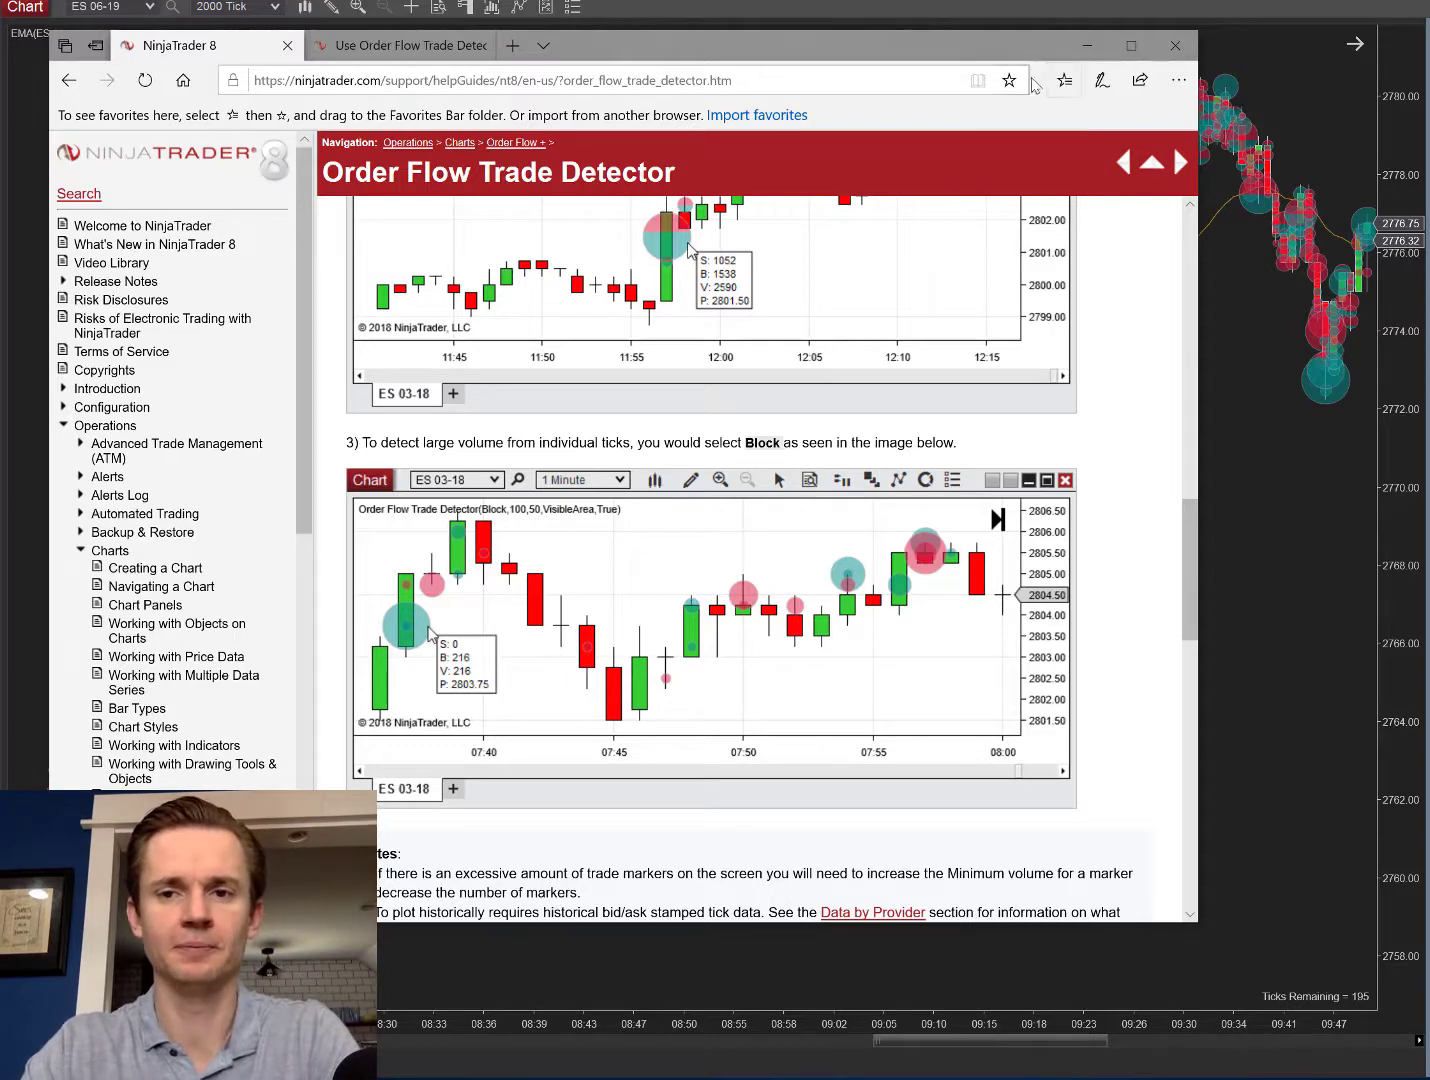
click(1087, 45)
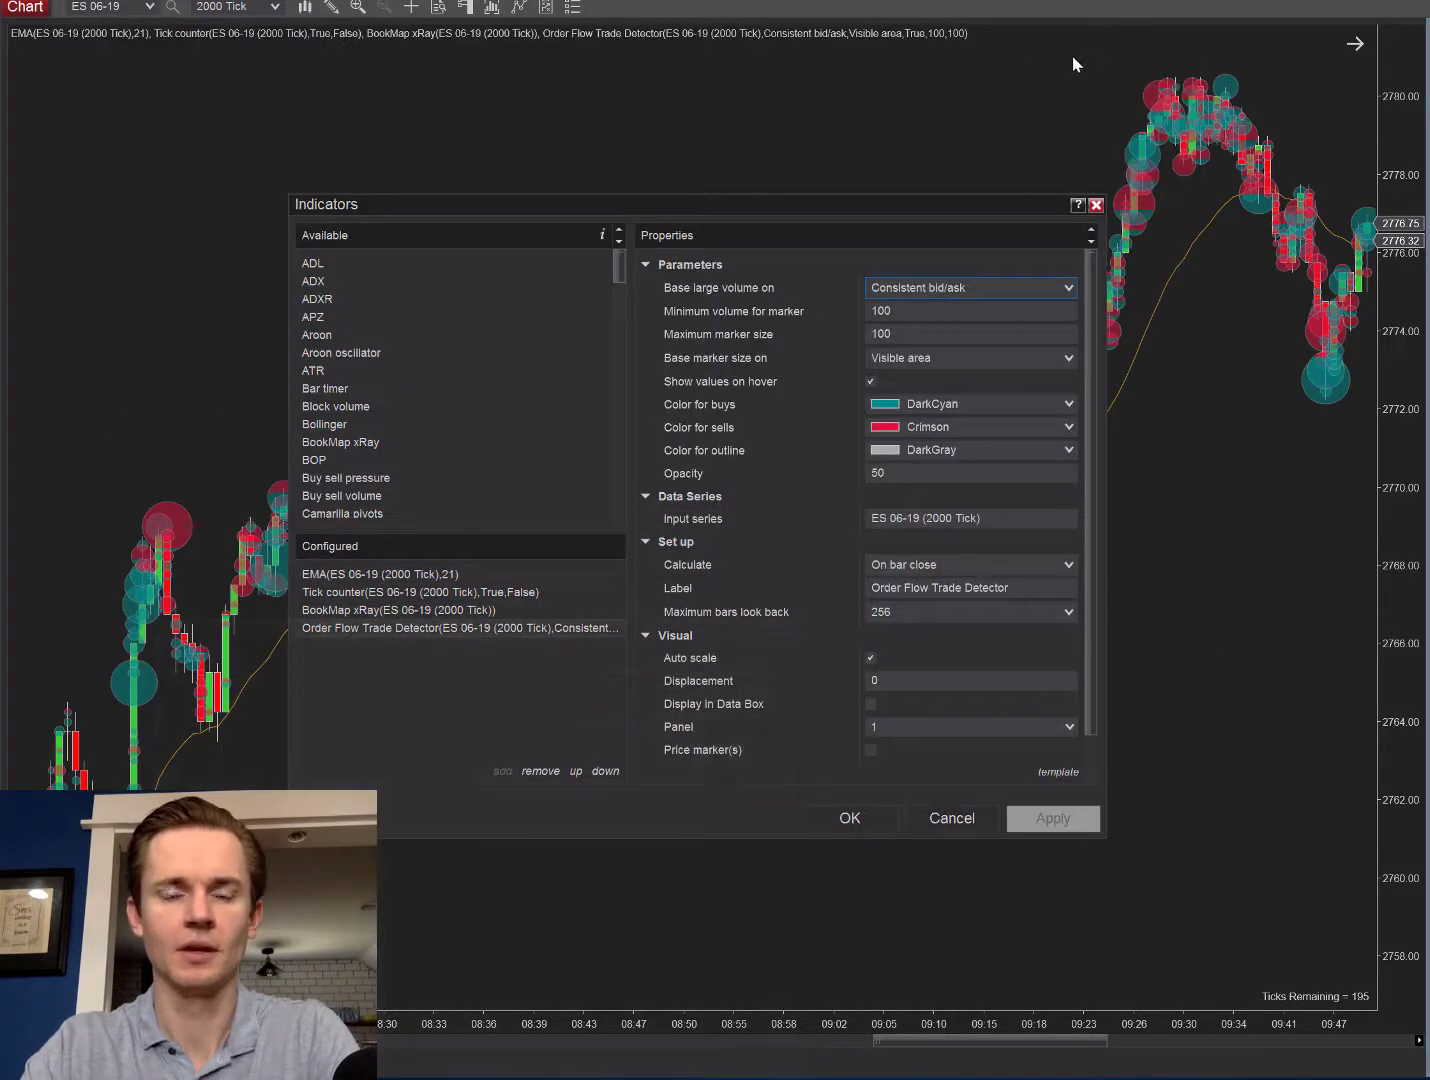
Review the Order Flow Trade Detector's minimum volume, marker size and remaining properties, and accept the indicator settings
drag(708, 200, 705, 164)
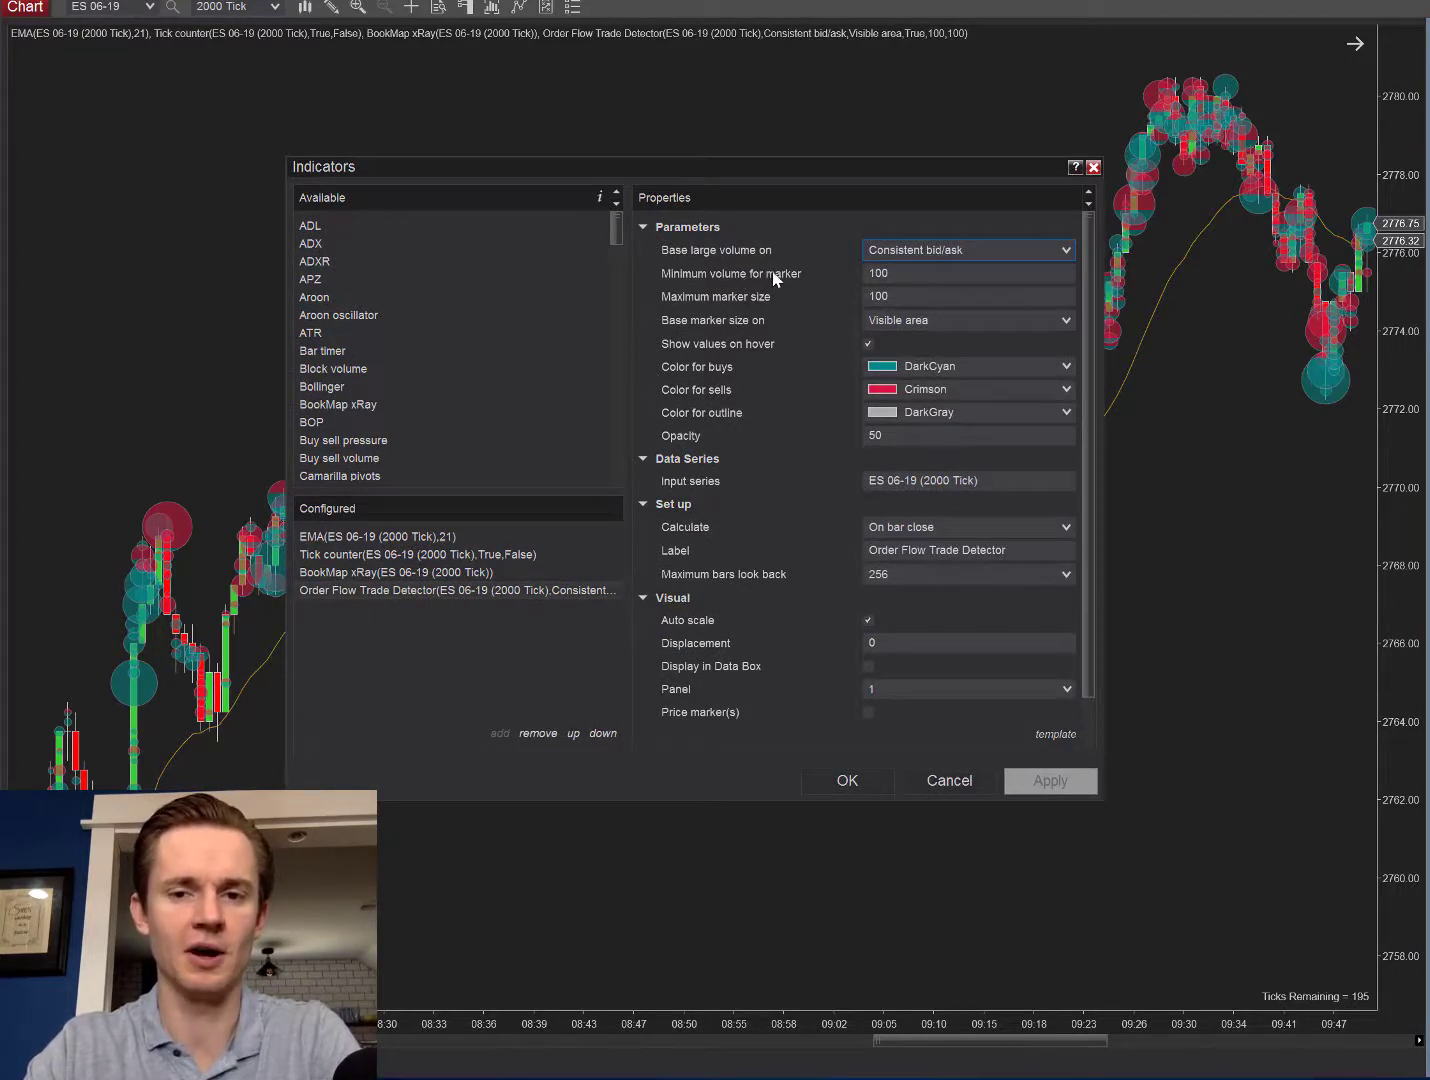
click(931, 275)
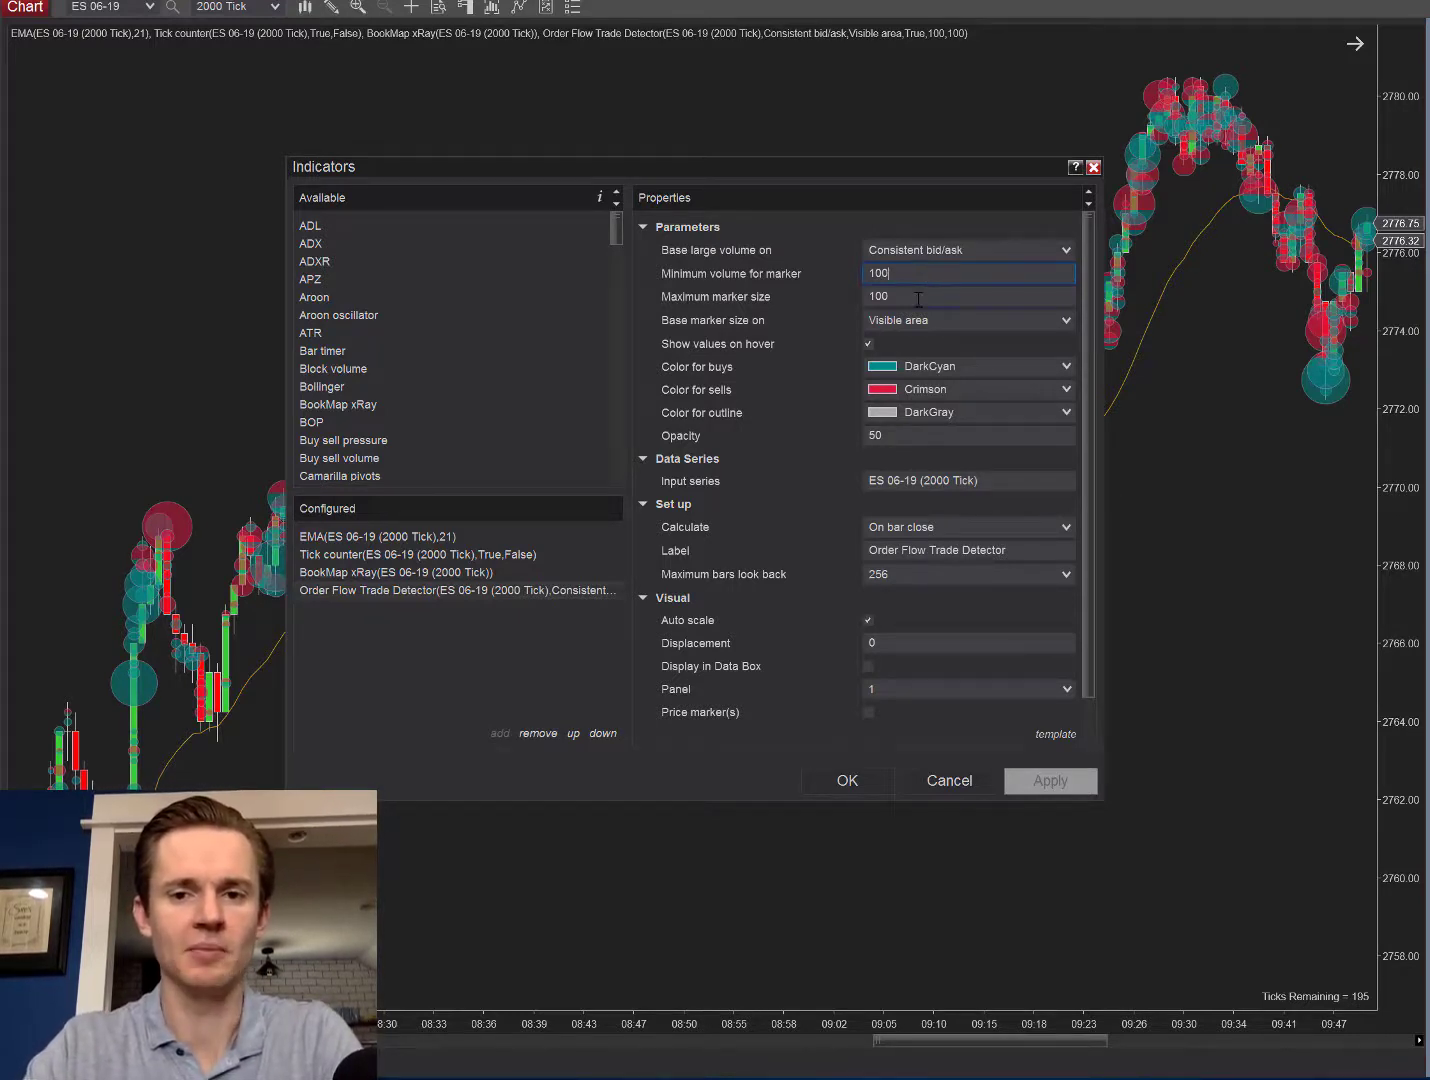
click(918, 297)
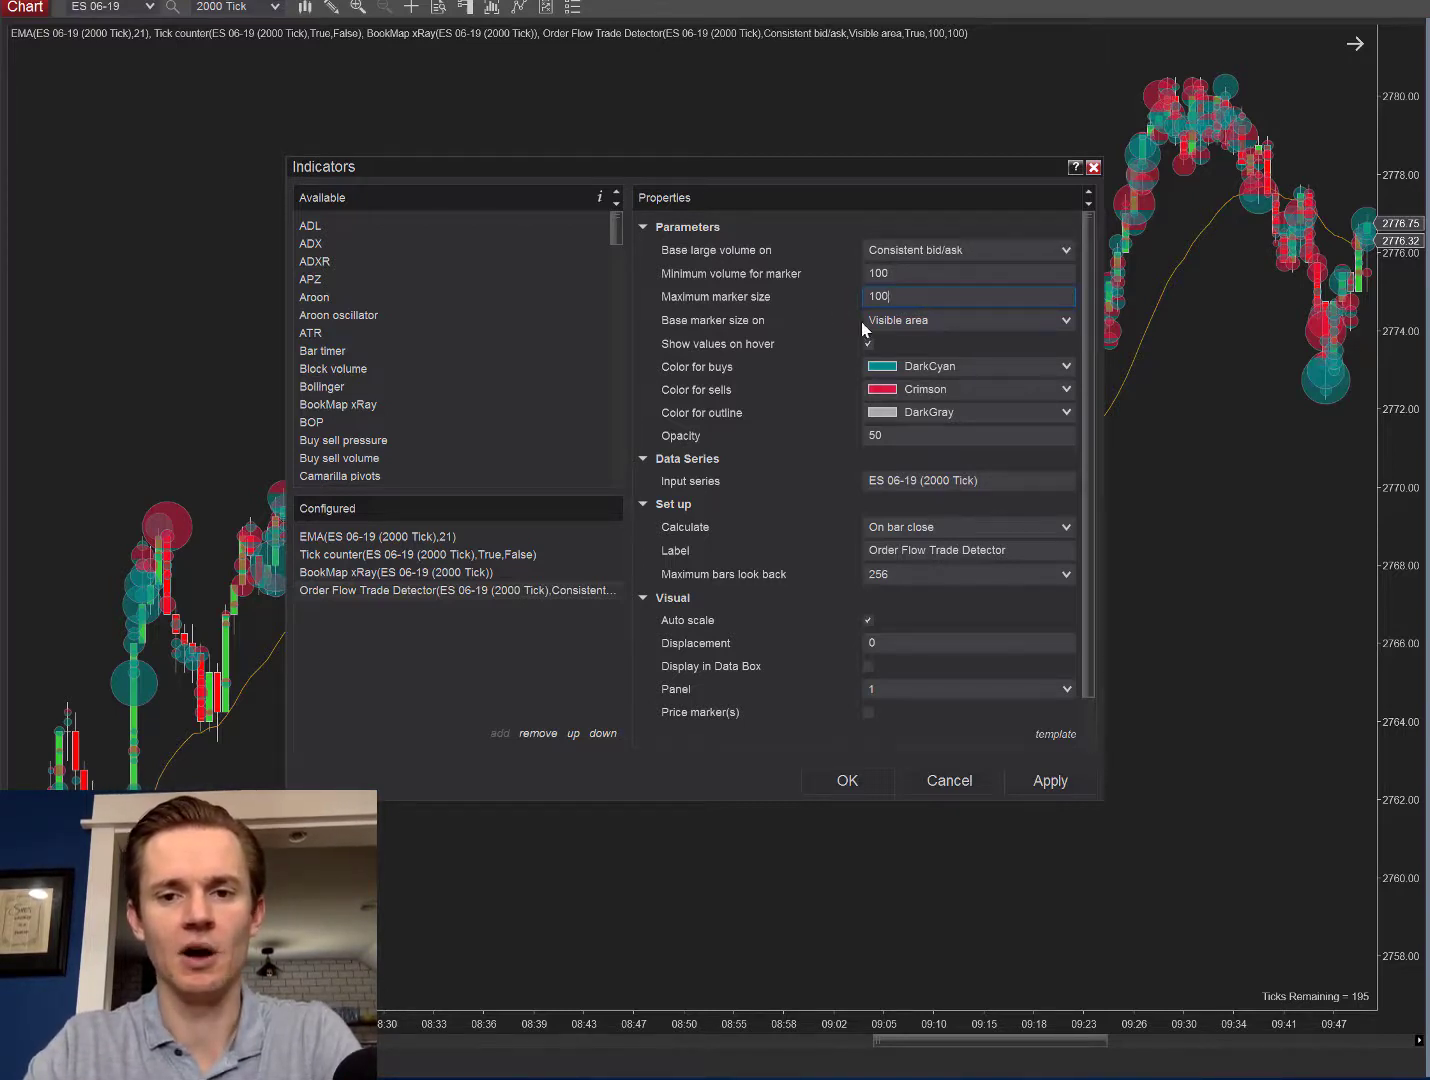
click(960, 324)
click(959, 322)
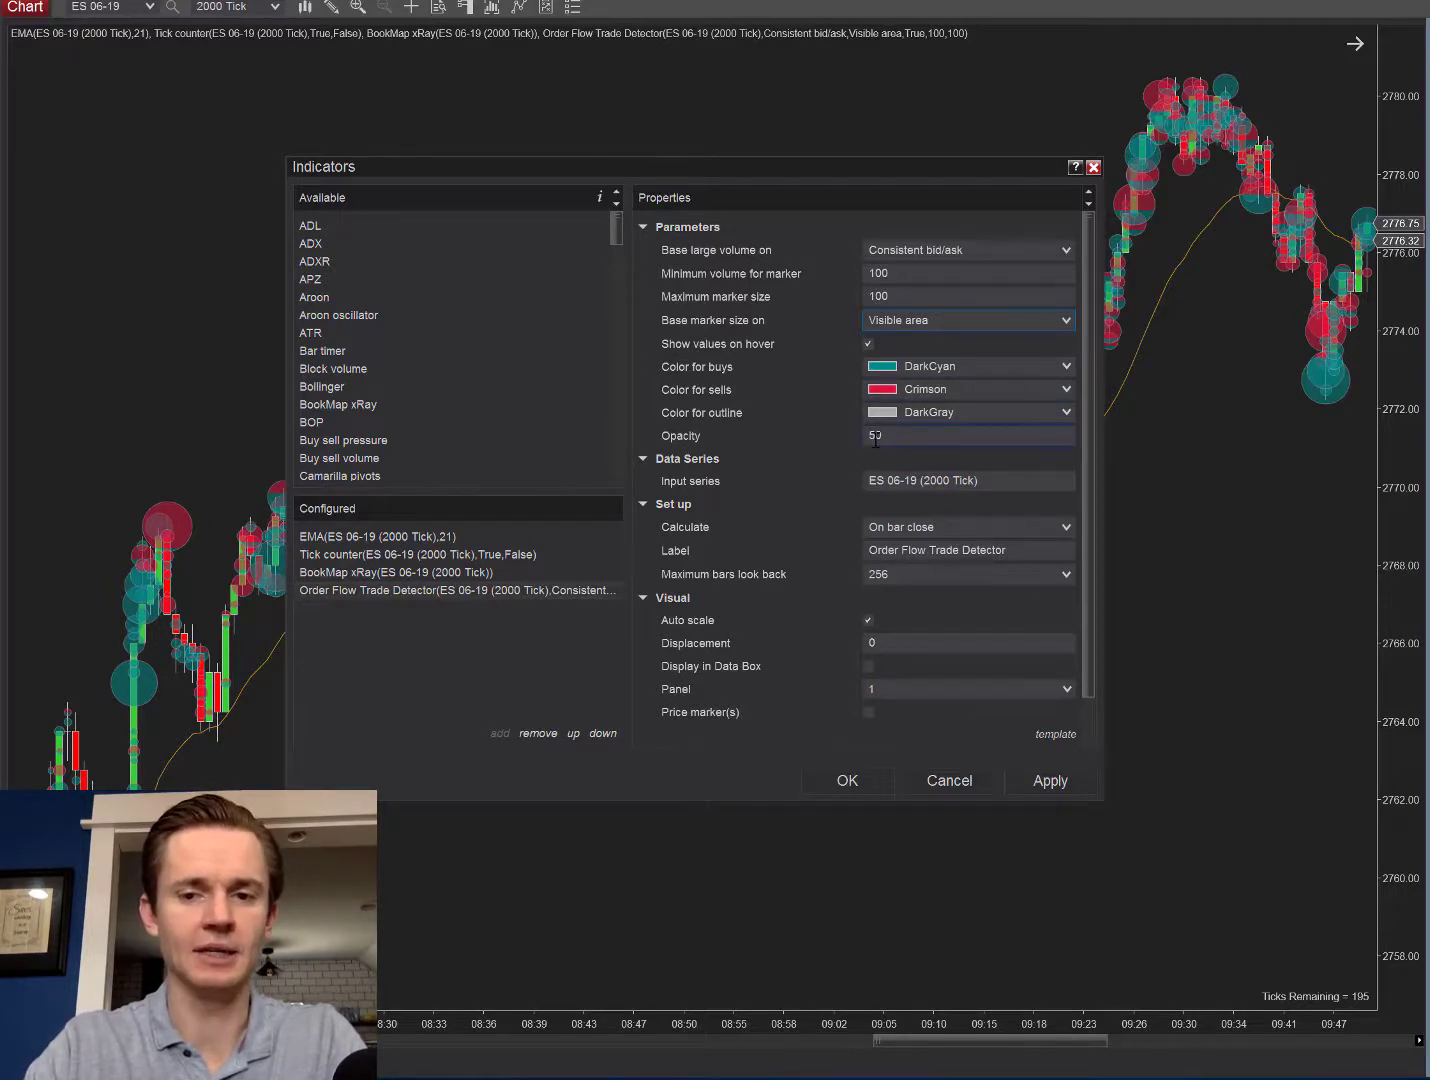
scroll(813, 448, down, 1)
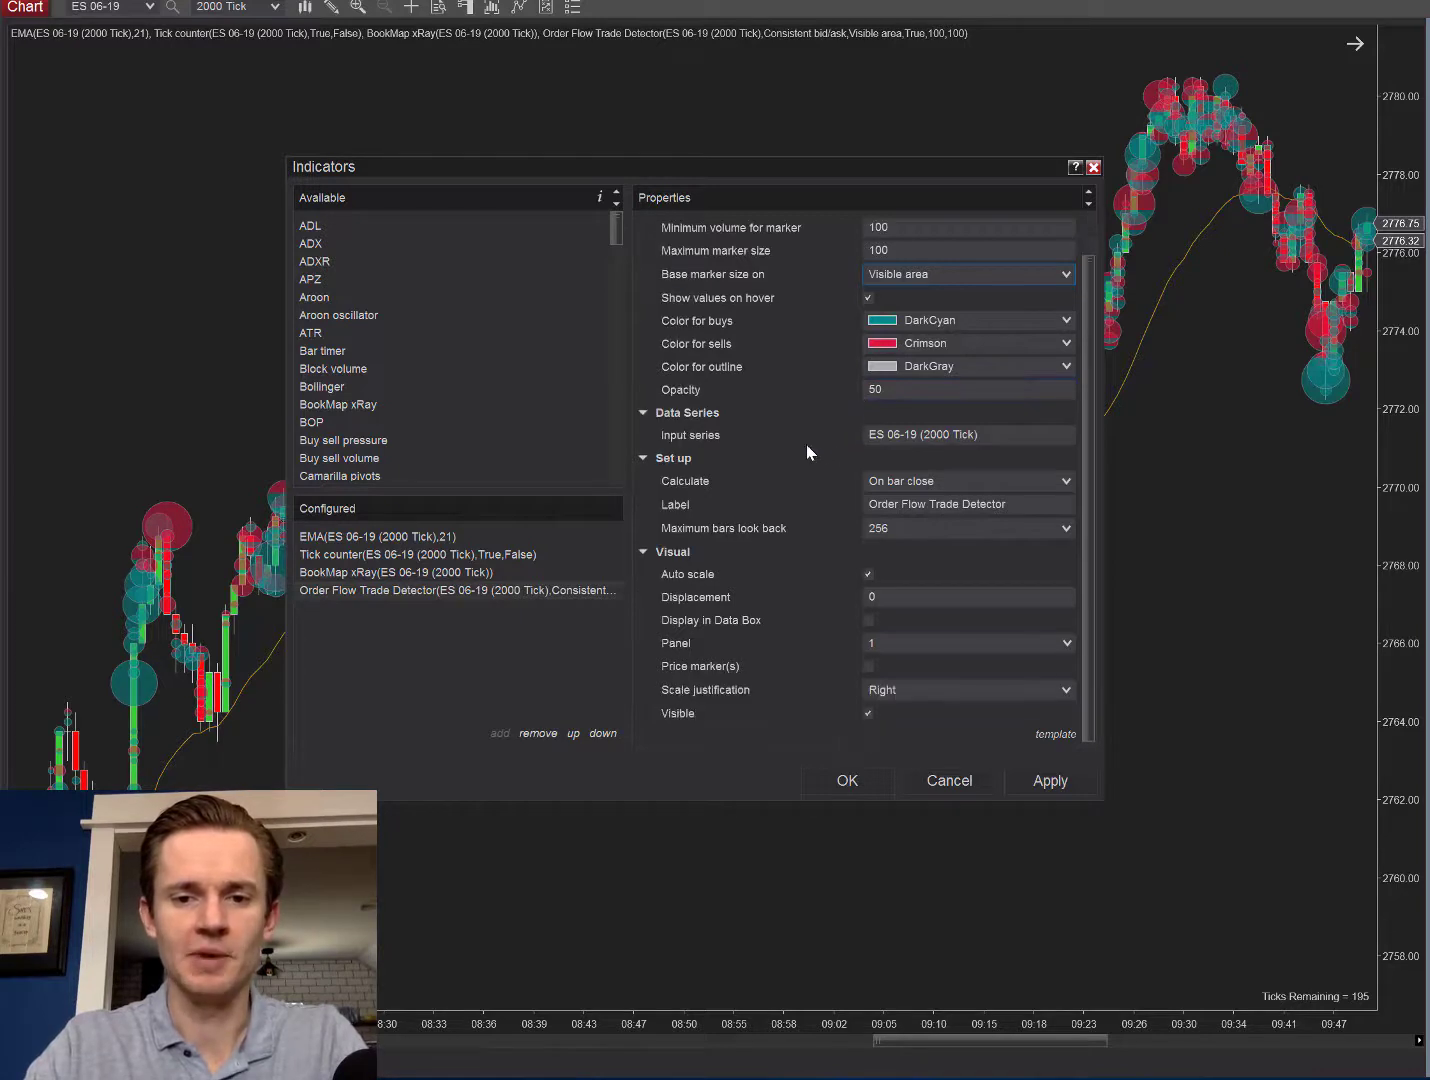
scroll(776, 435, down, 1)
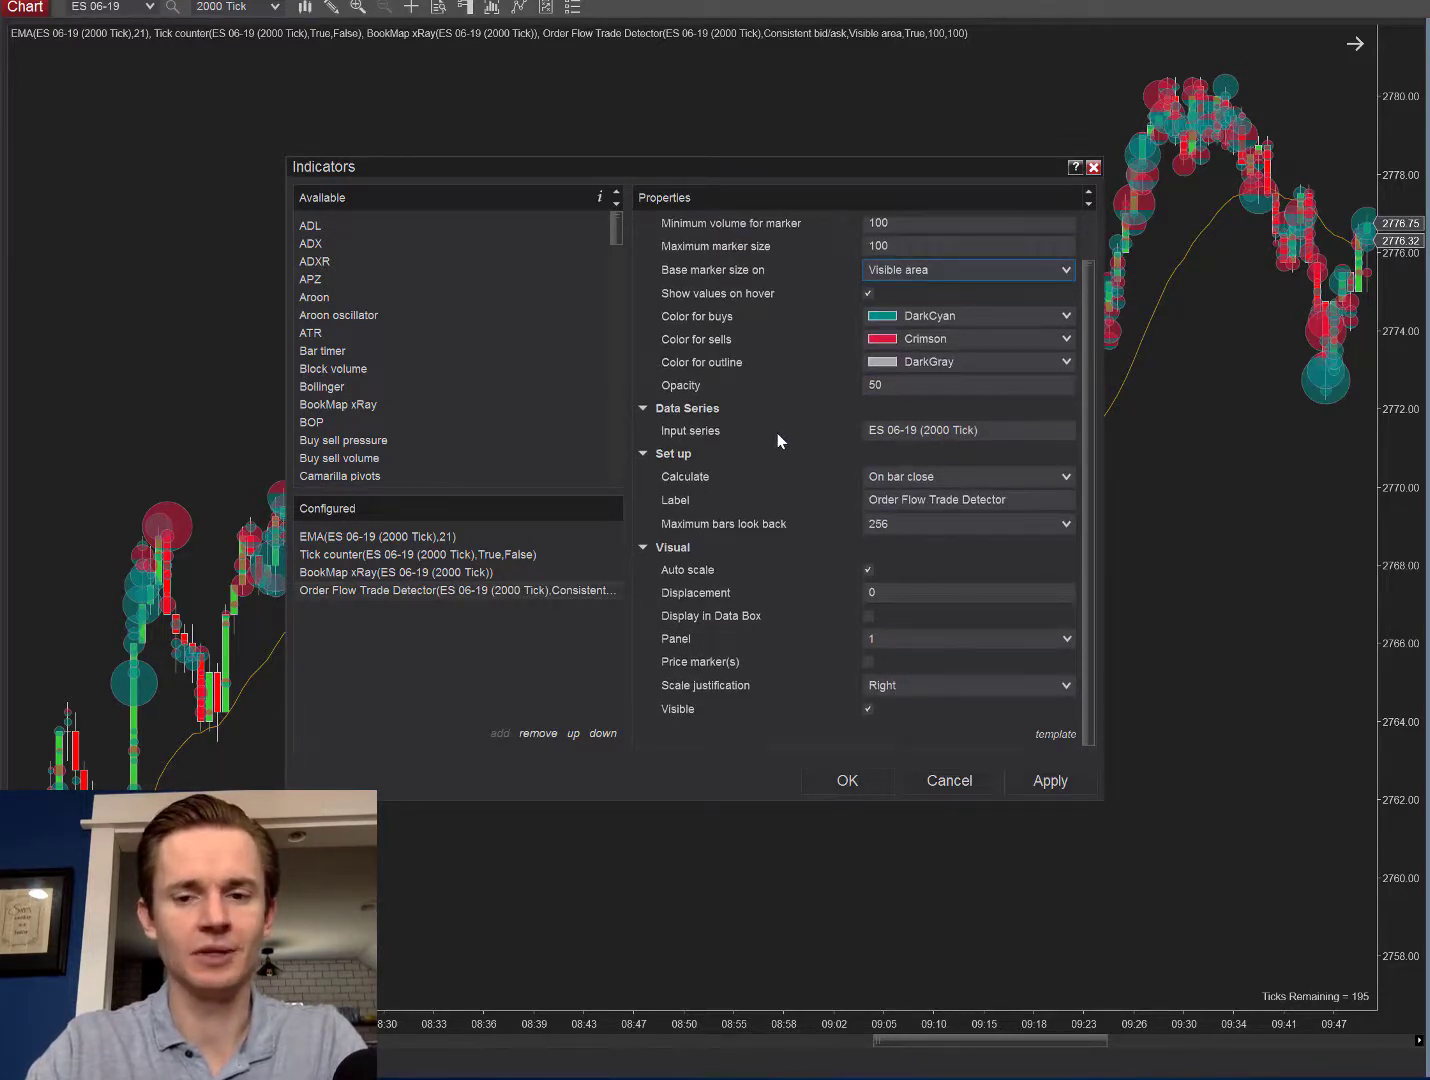
scroll(776, 440, up, 1)
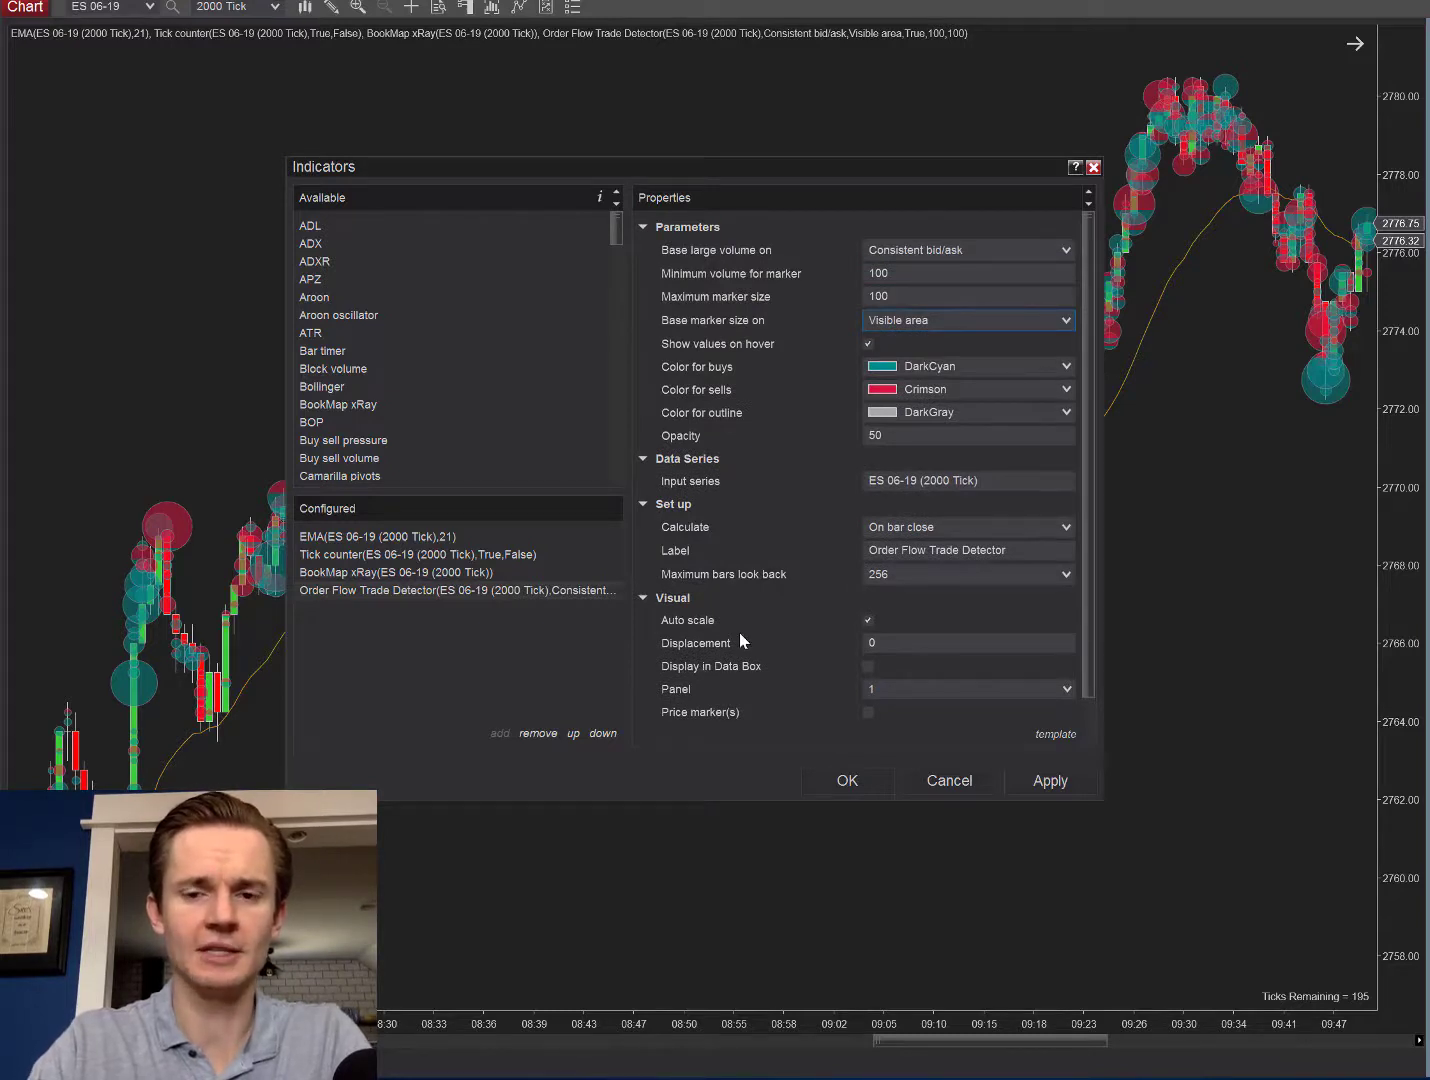
click(847, 780)
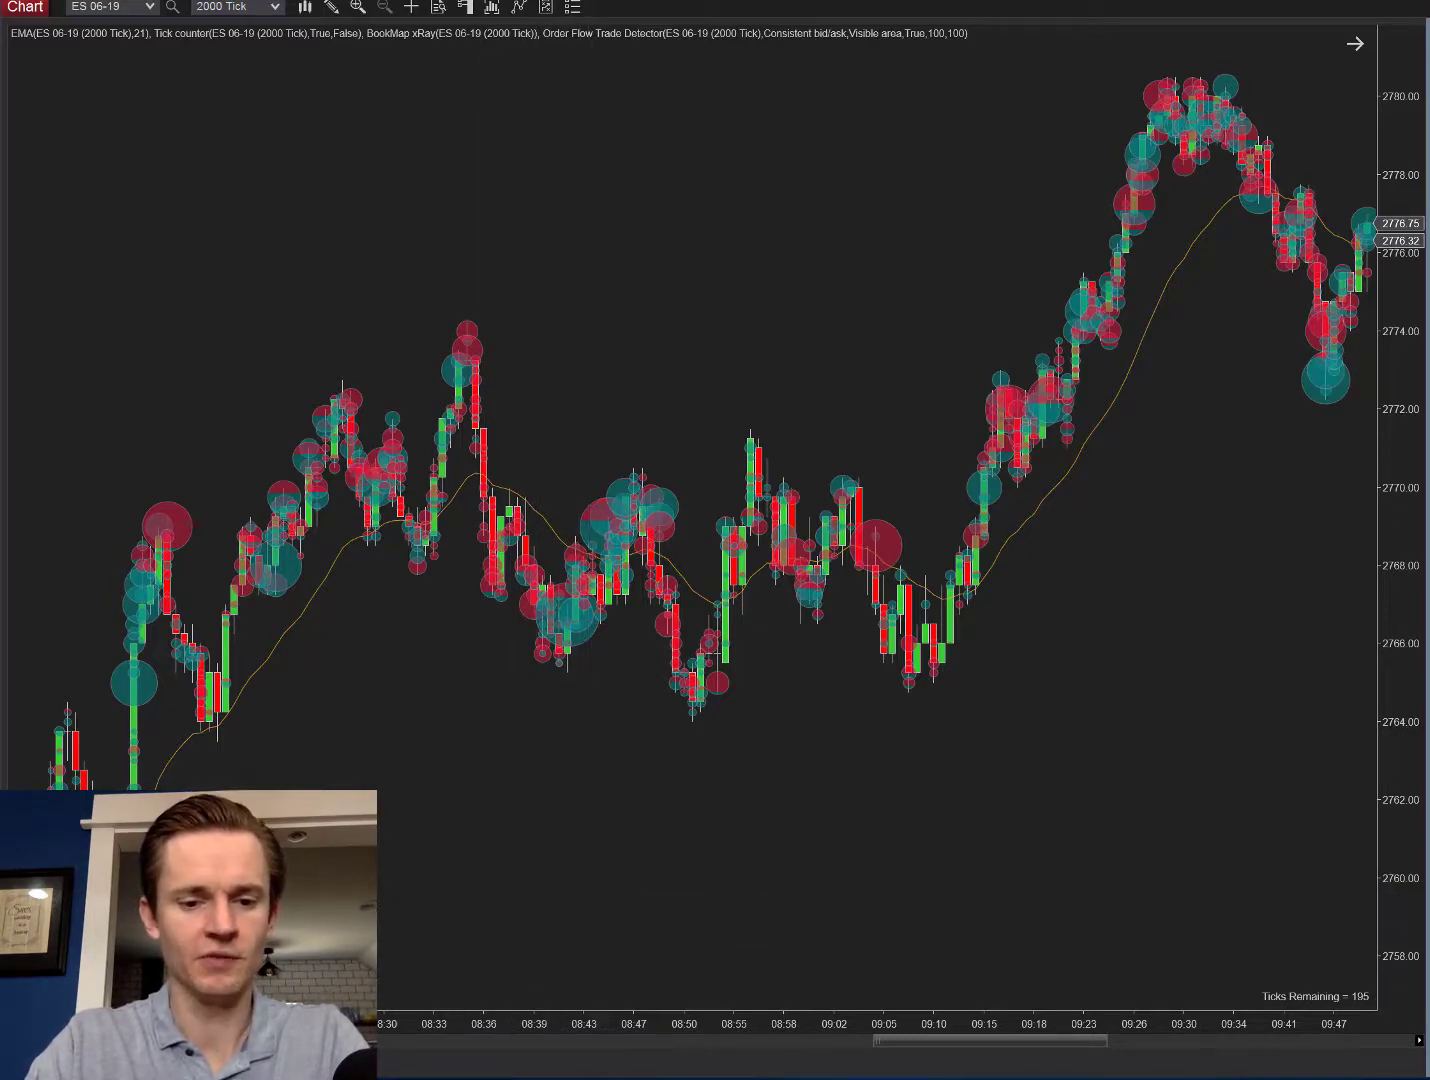
Switch to the browser help page to reread the Consistent bid/ask explanation, and return to the chart
key(alt+Tab)
scroll(493, 640, up, 2)
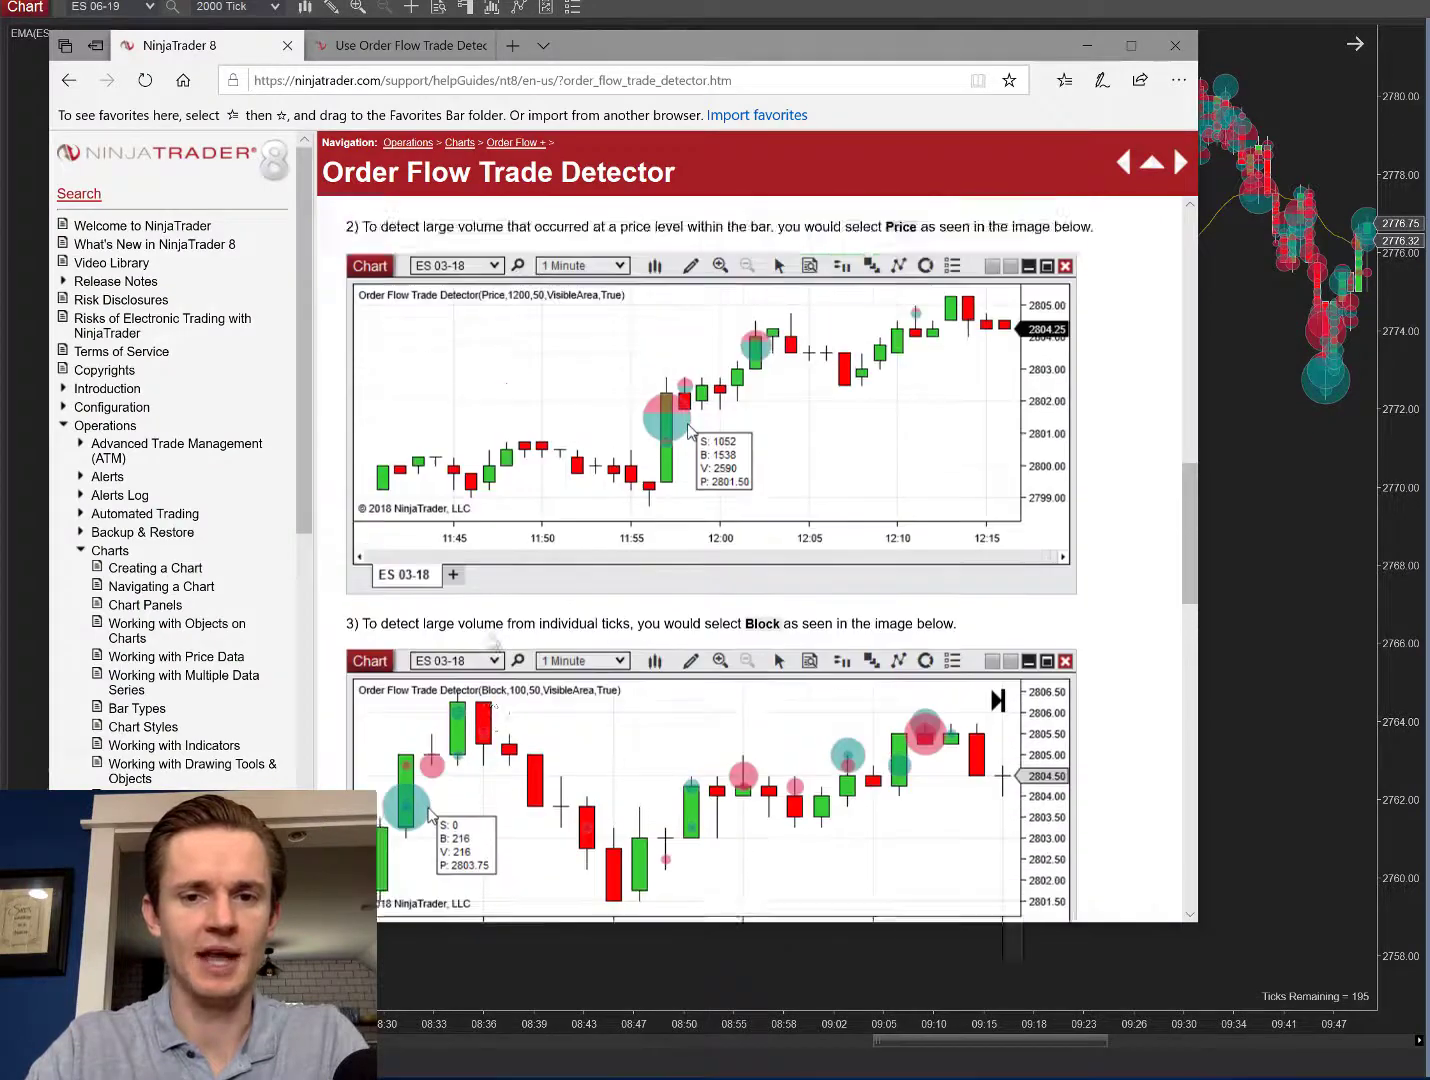
scroll(492, 640, up, 5)
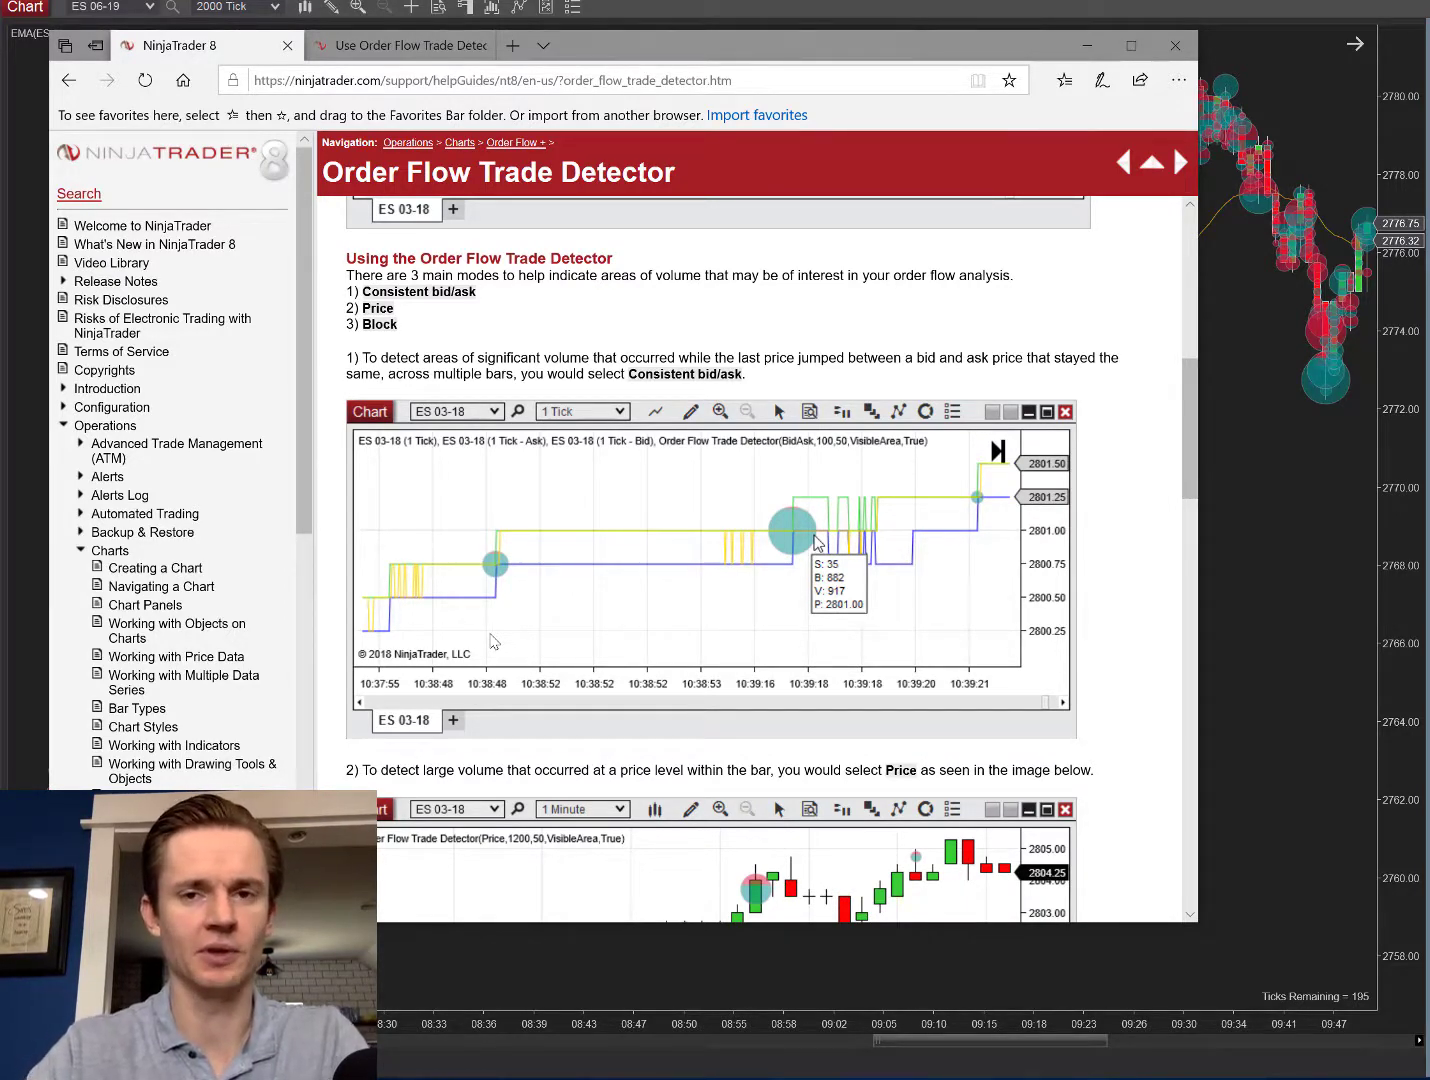
click(1087, 45)
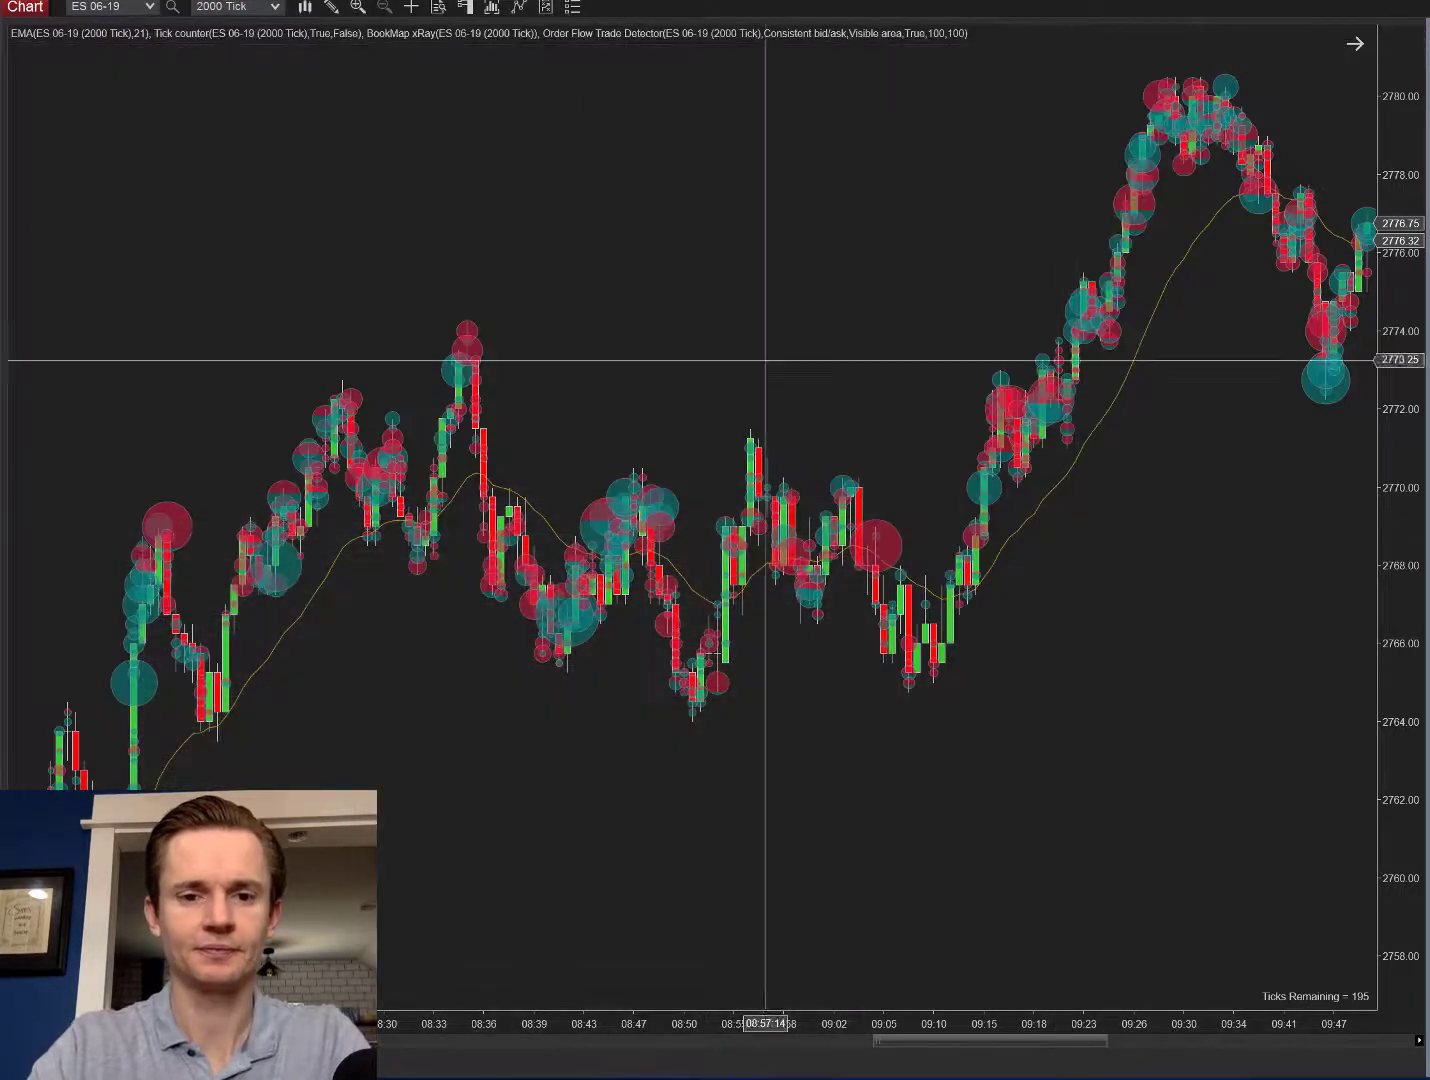
drag(502, 820, 544, 807)
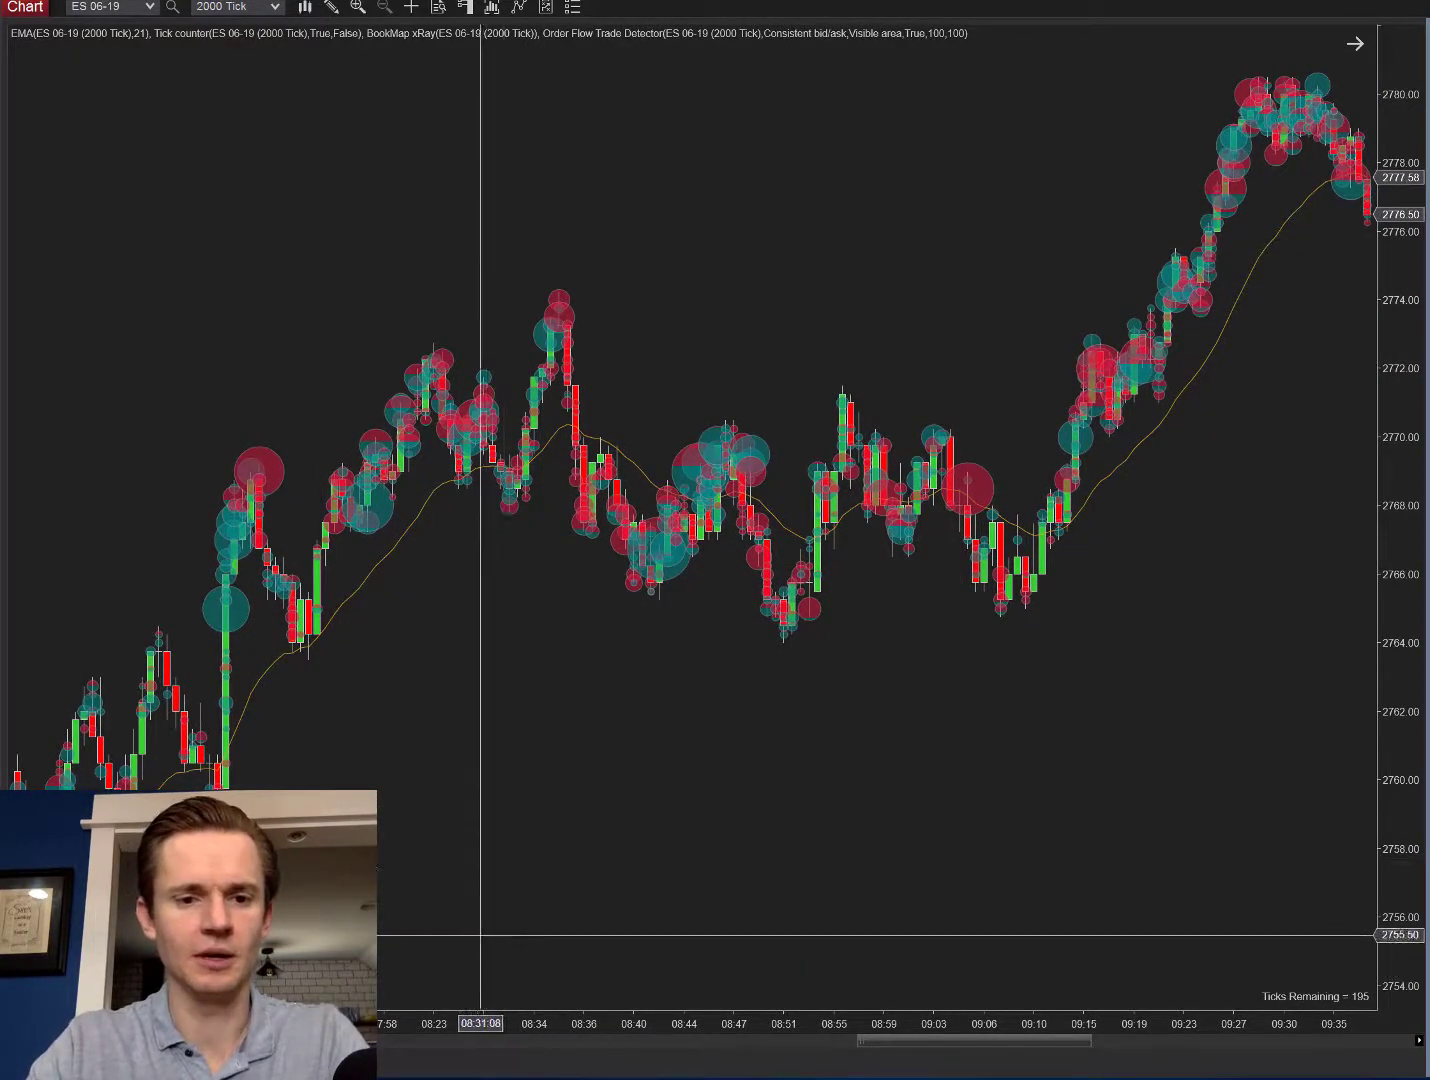
drag(480, 930, 441, 884)
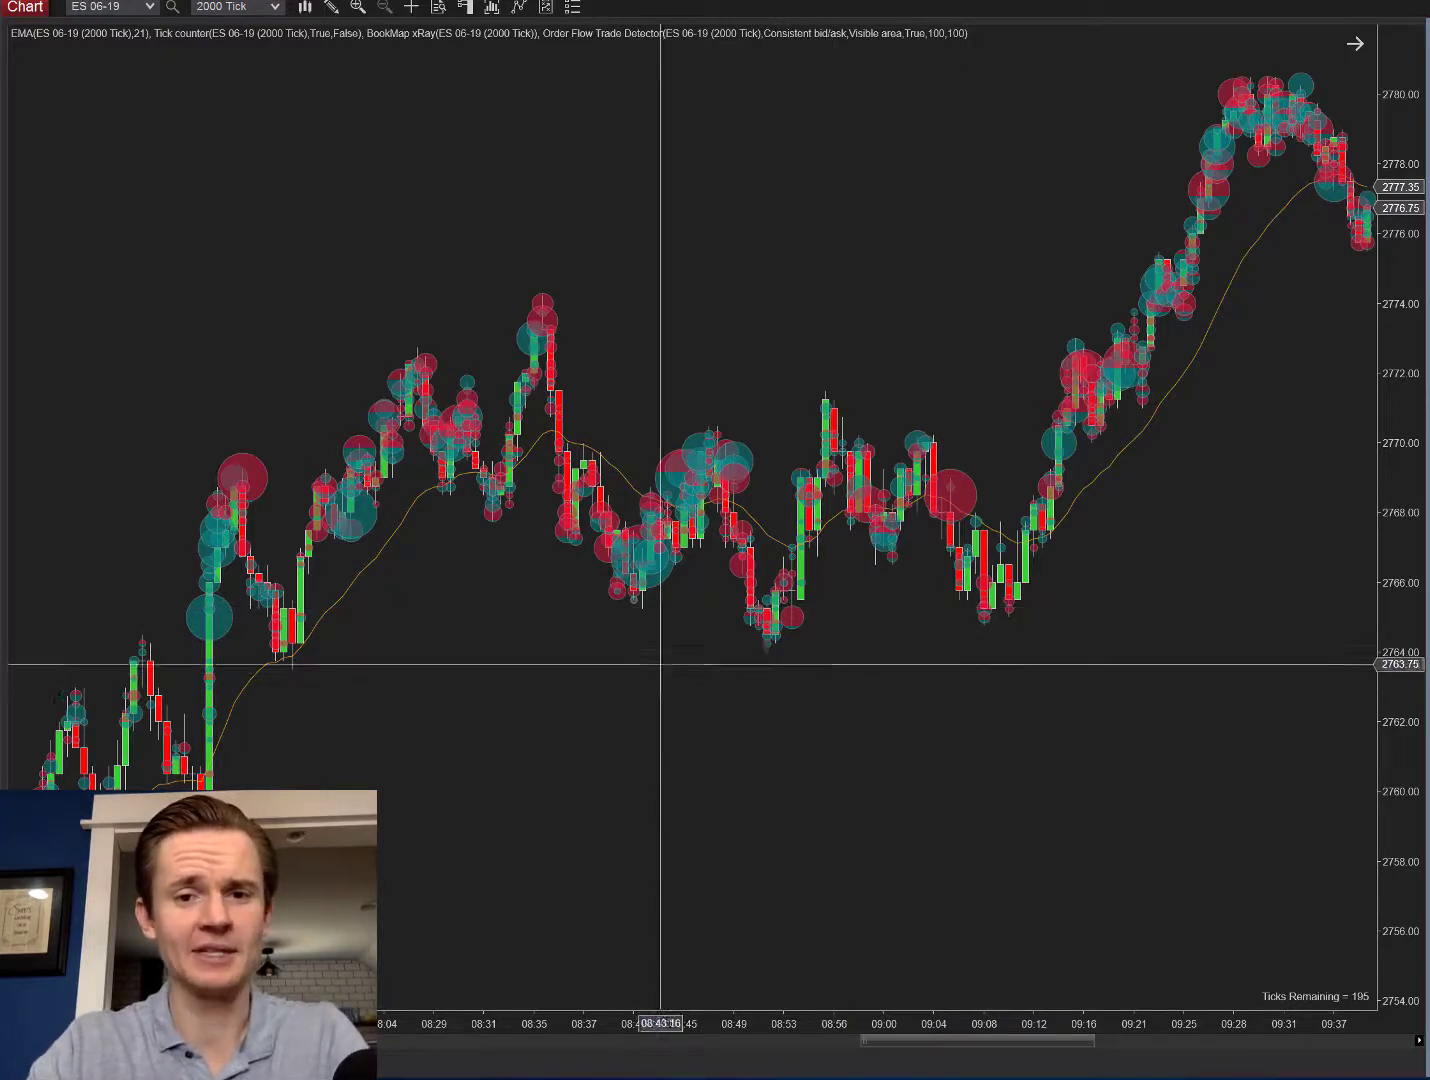
scroll(500, 650, down, 2)
scroll(606, 193, up, 3)
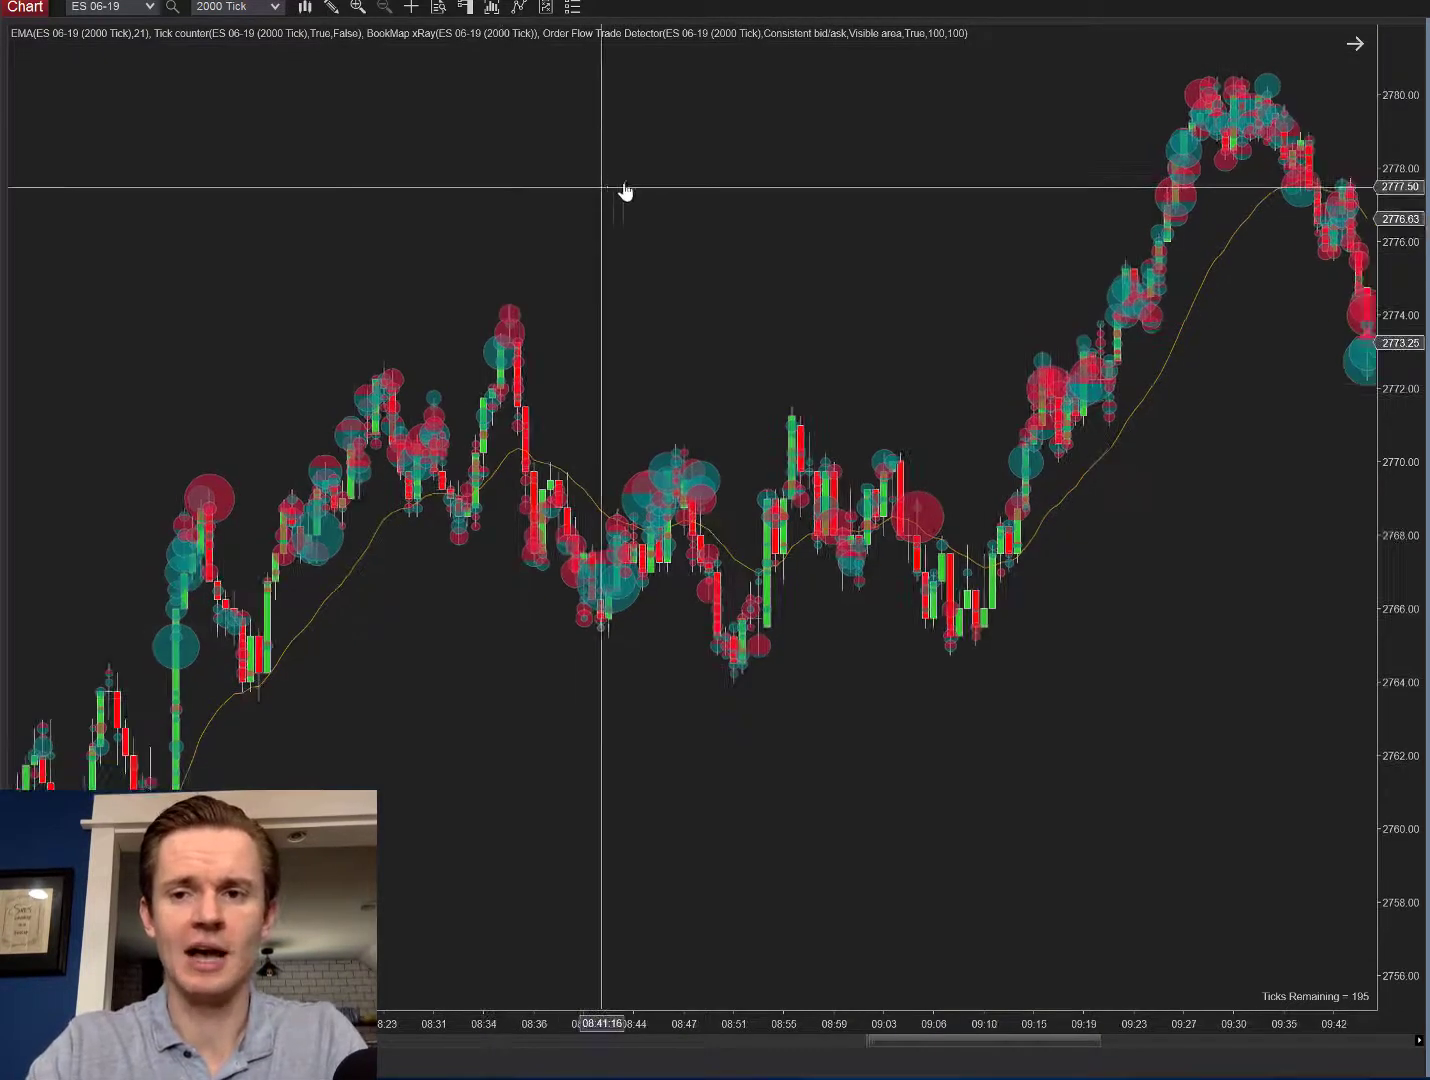
Set the Order Flow Trade Detector's maximum marker size to 50 and minimum volume for marker to 500, and apply the settings
click(517, 10)
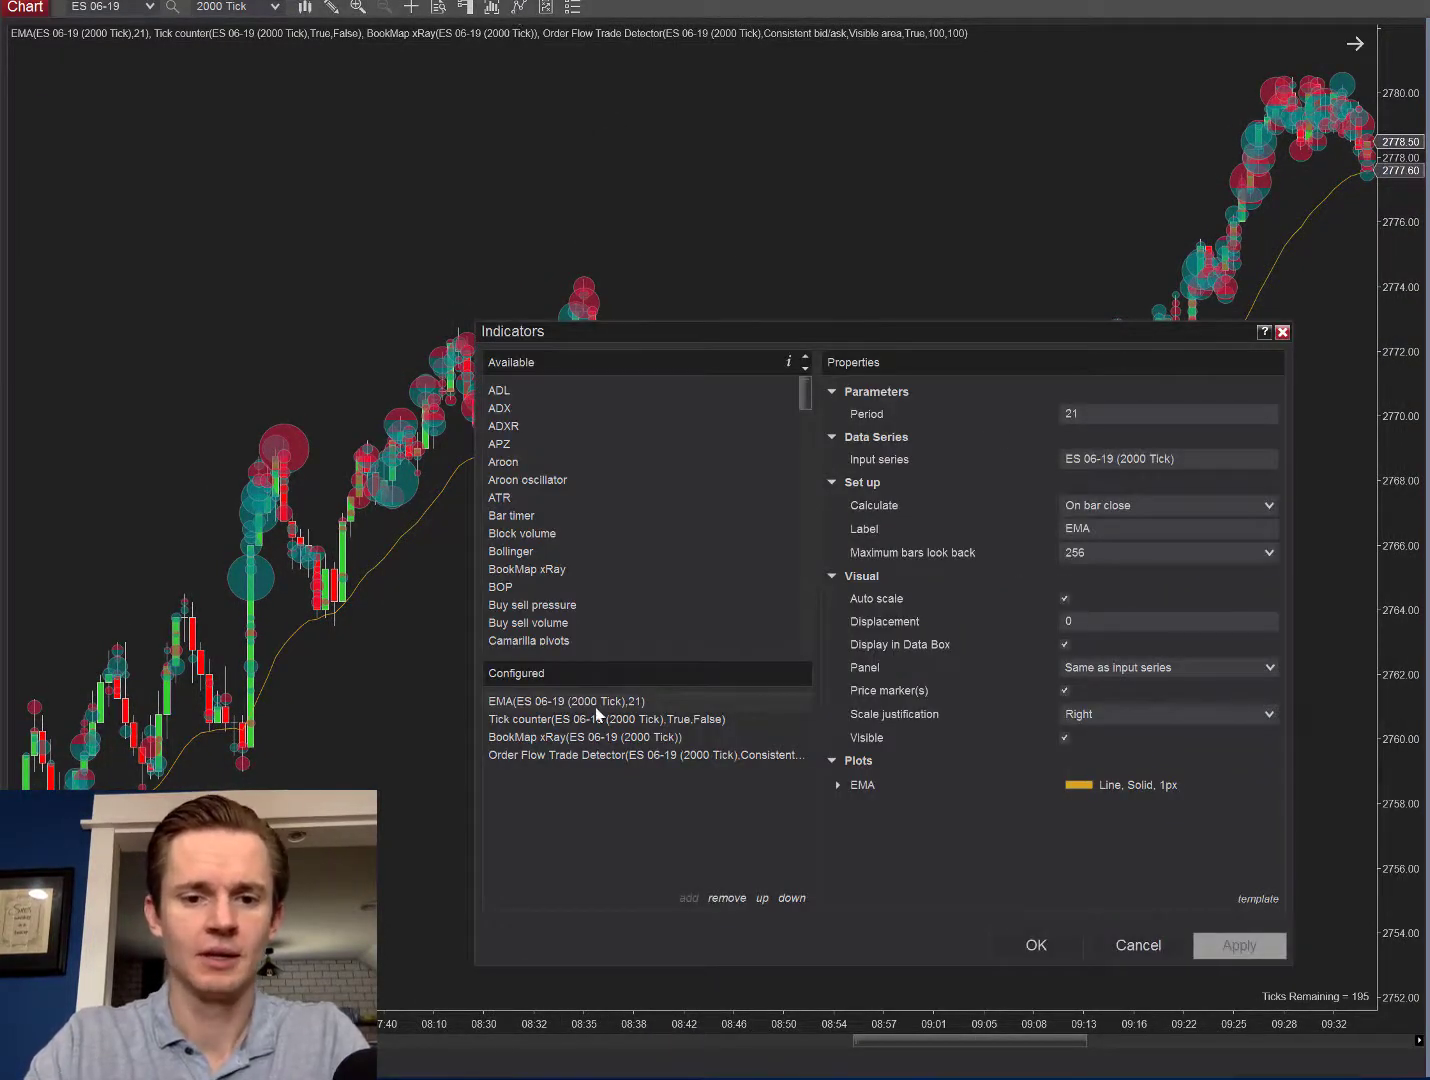
click(576, 756)
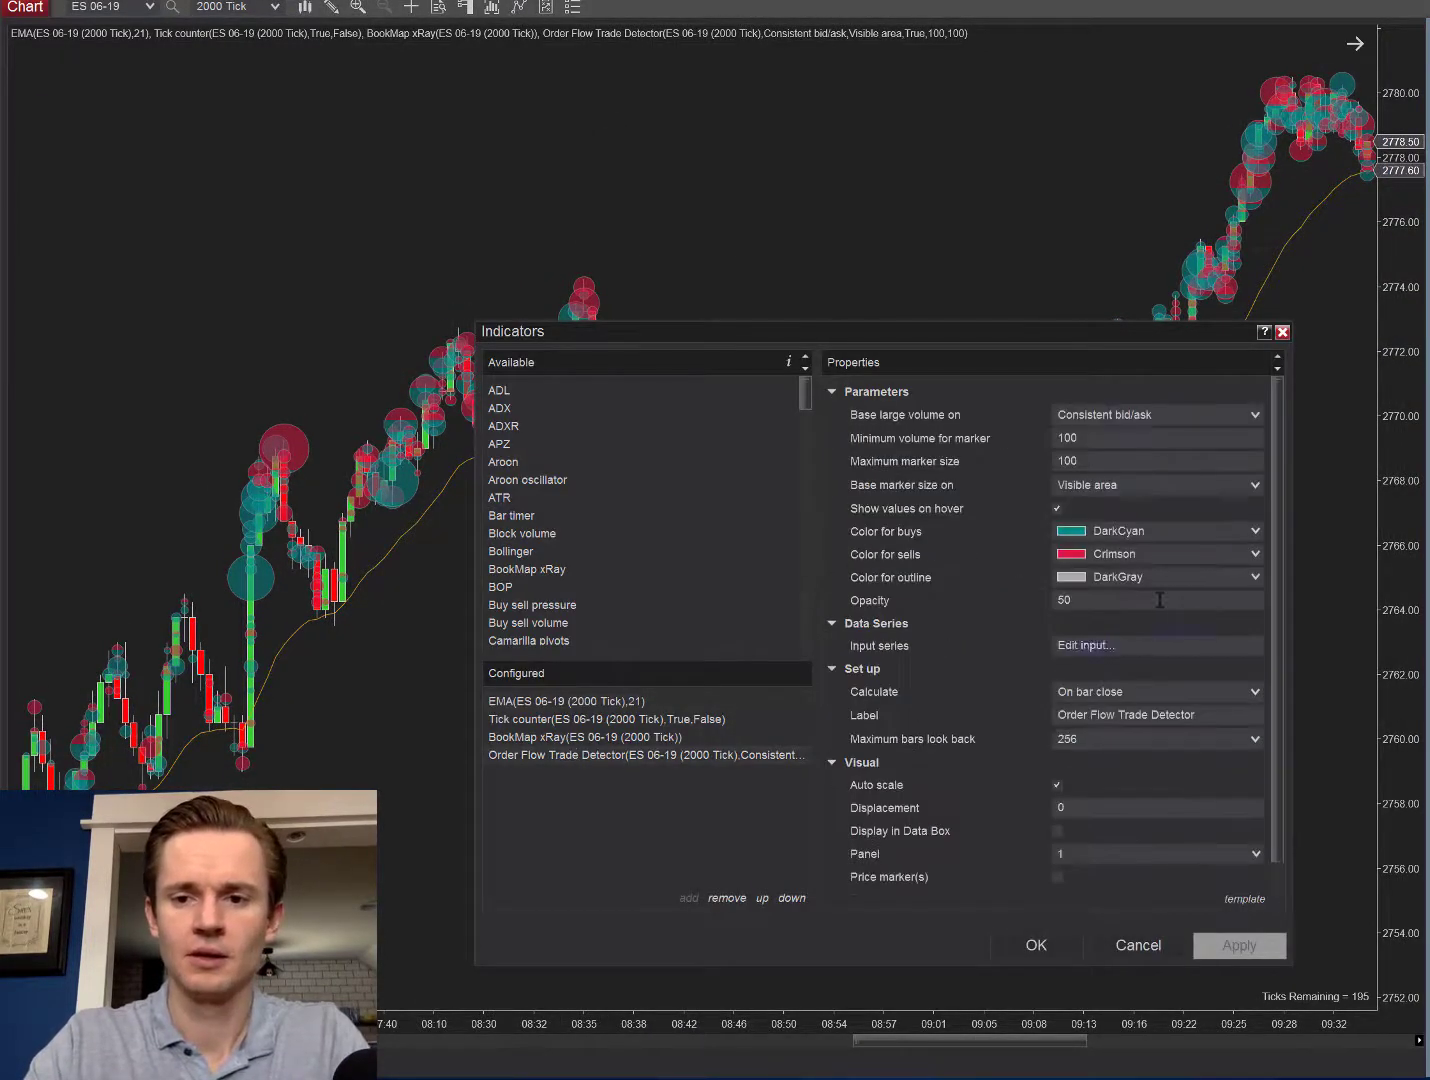
click(1108, 460)
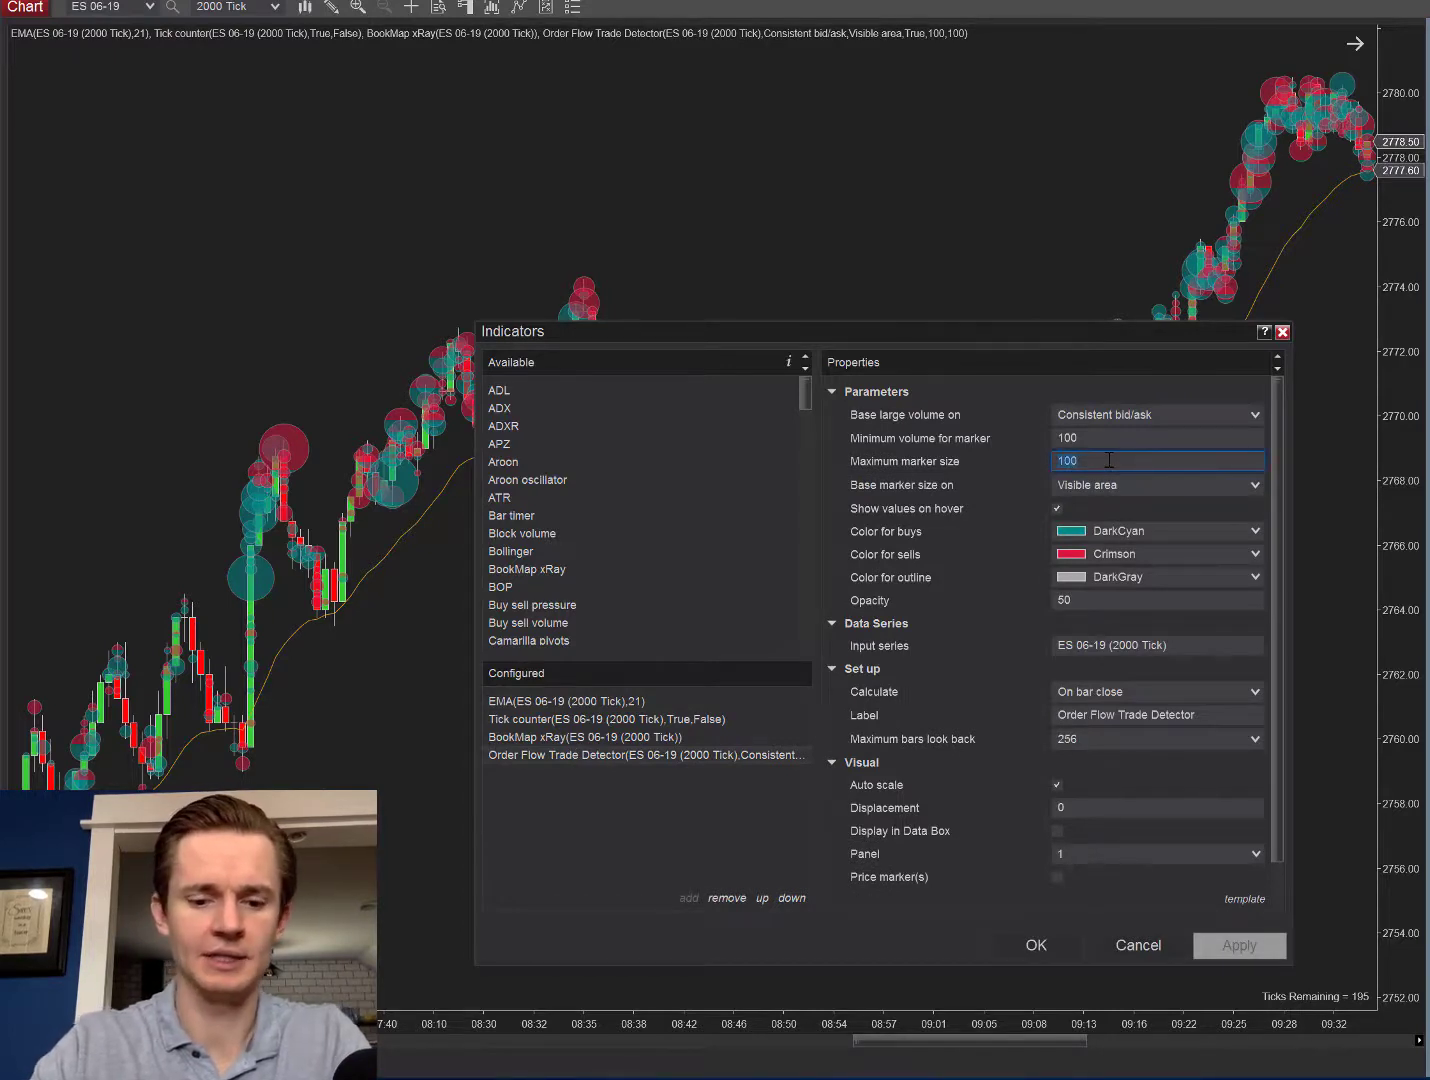
text(50)
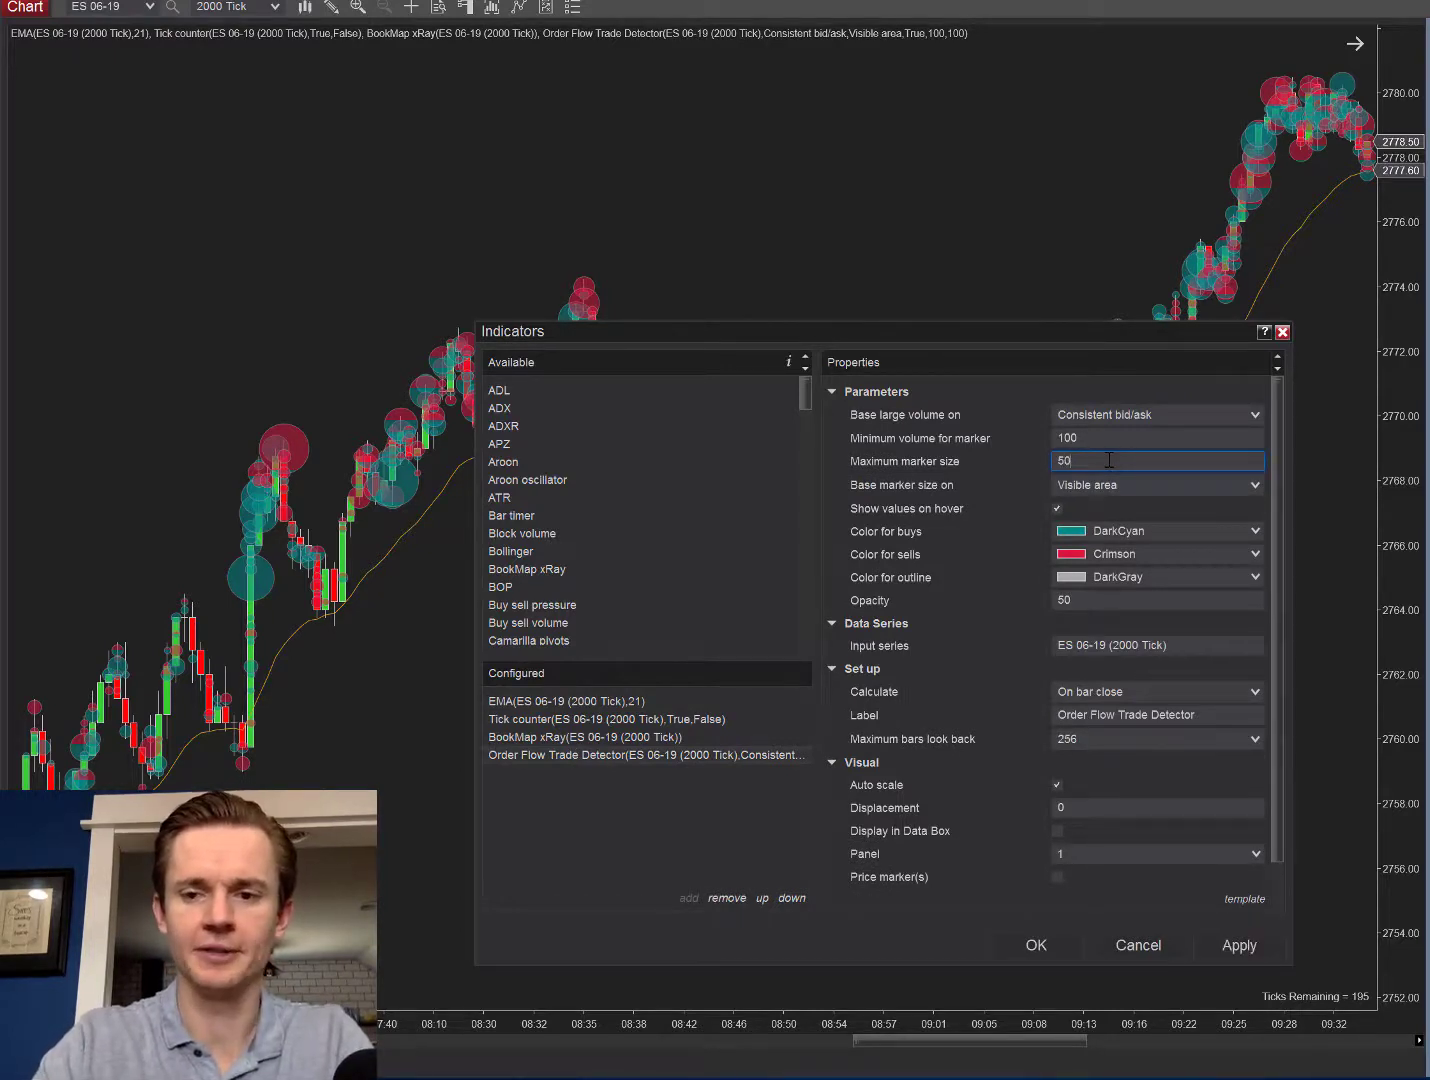
double_click(1109, 440)
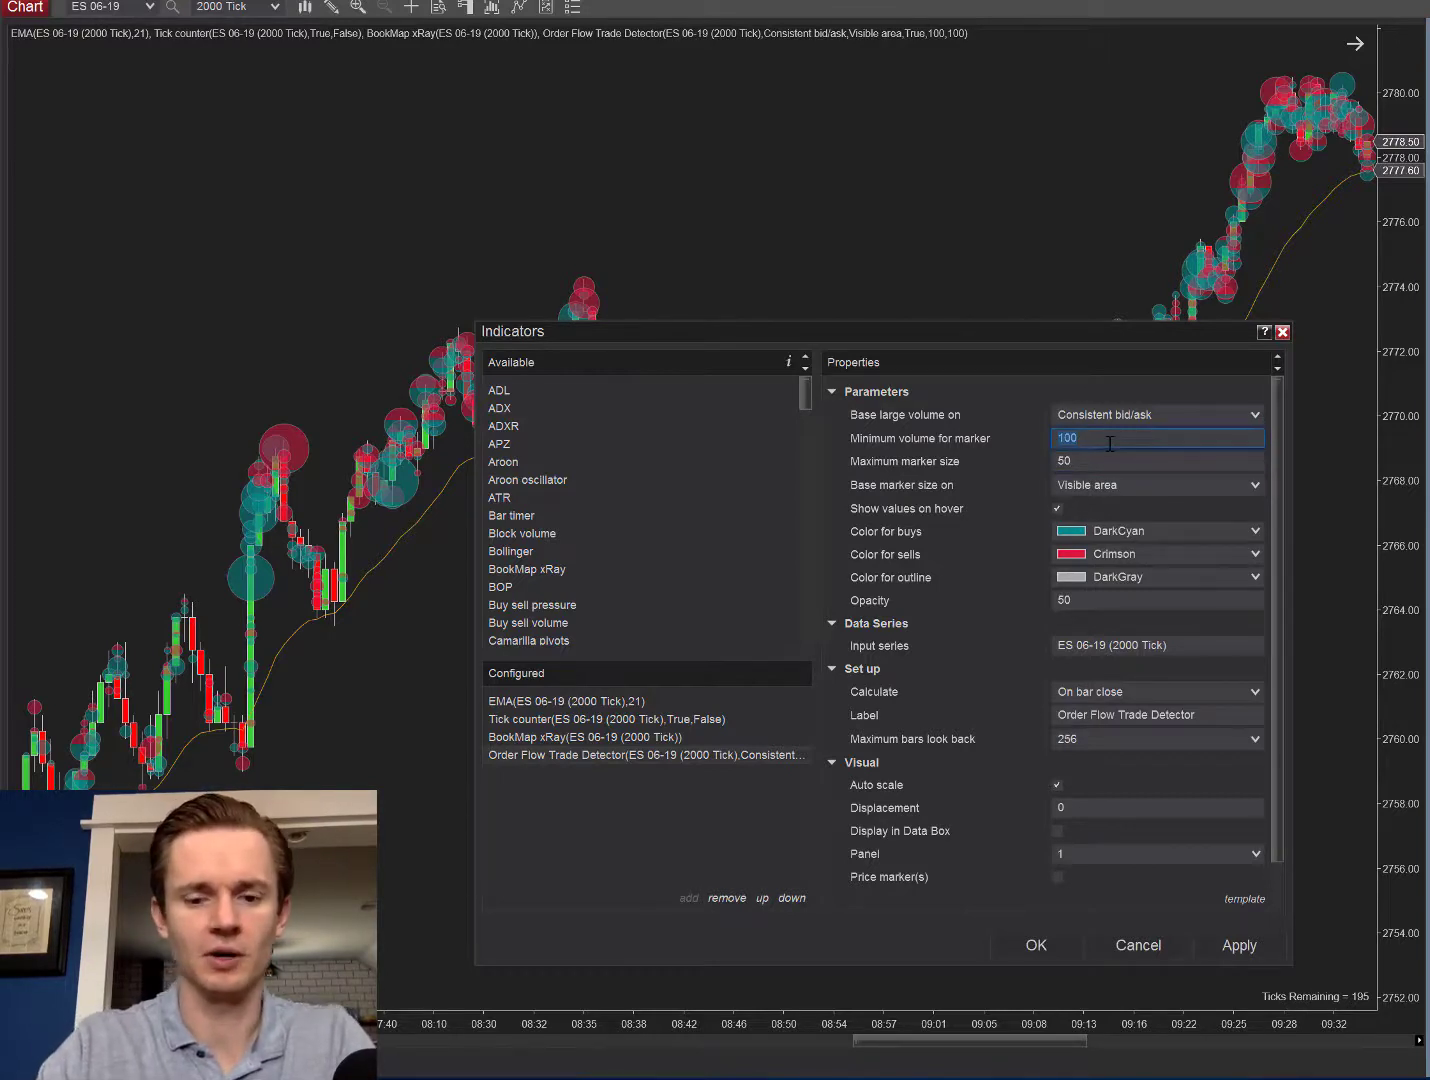
text(500)
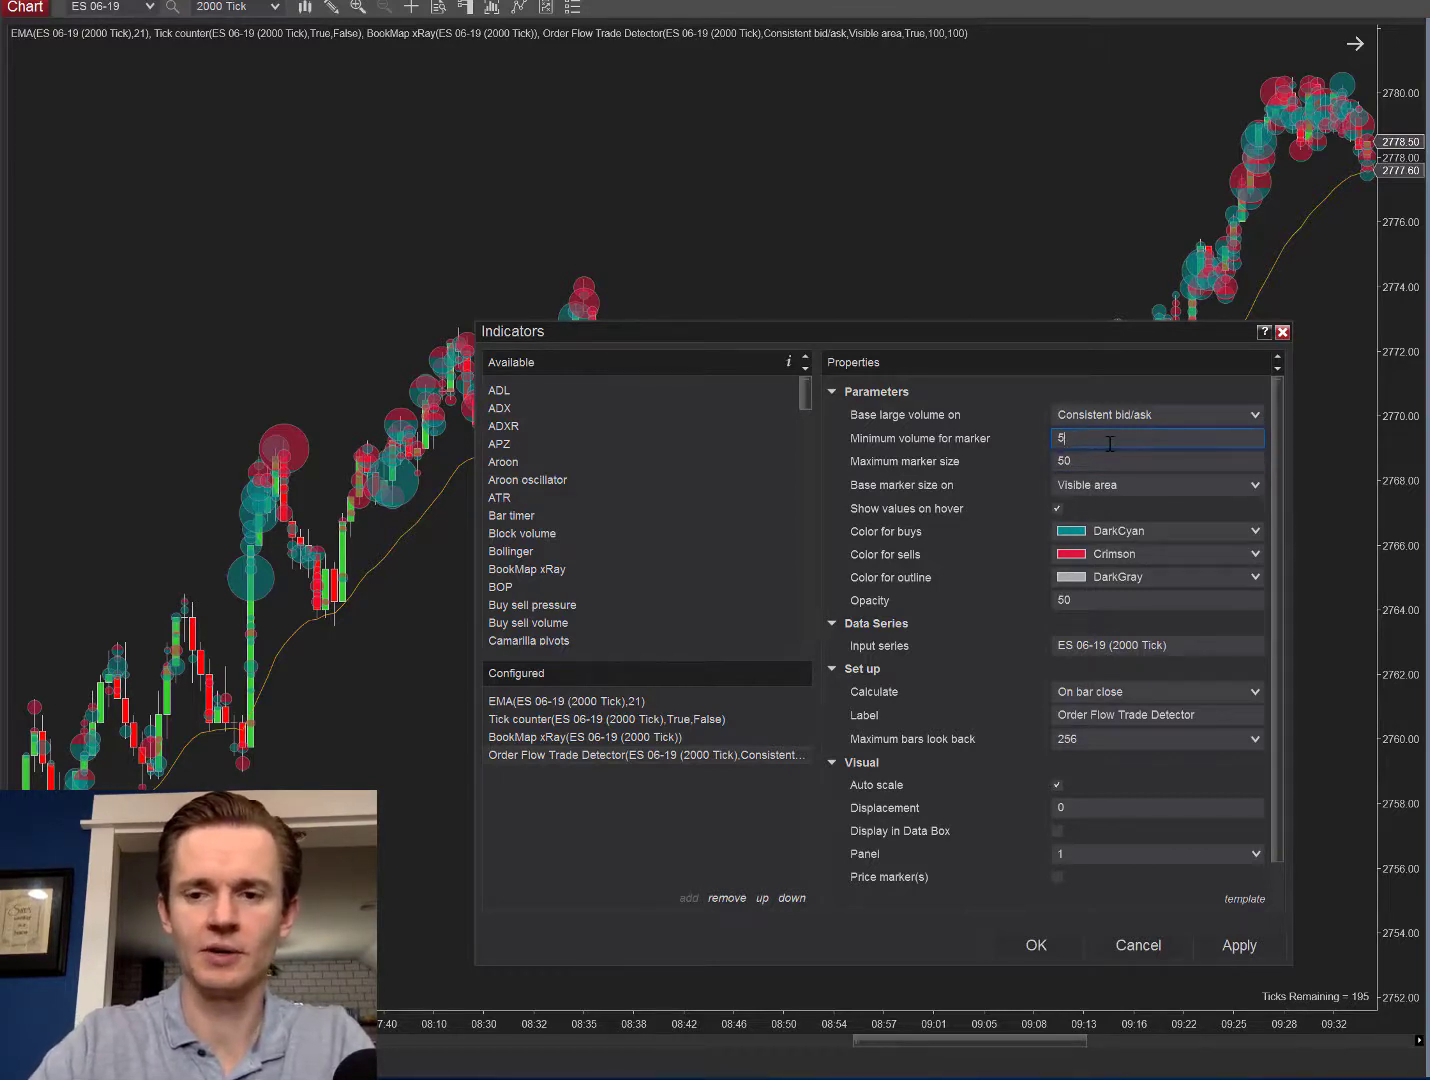
click(1240, 942)
click(1037, 944)
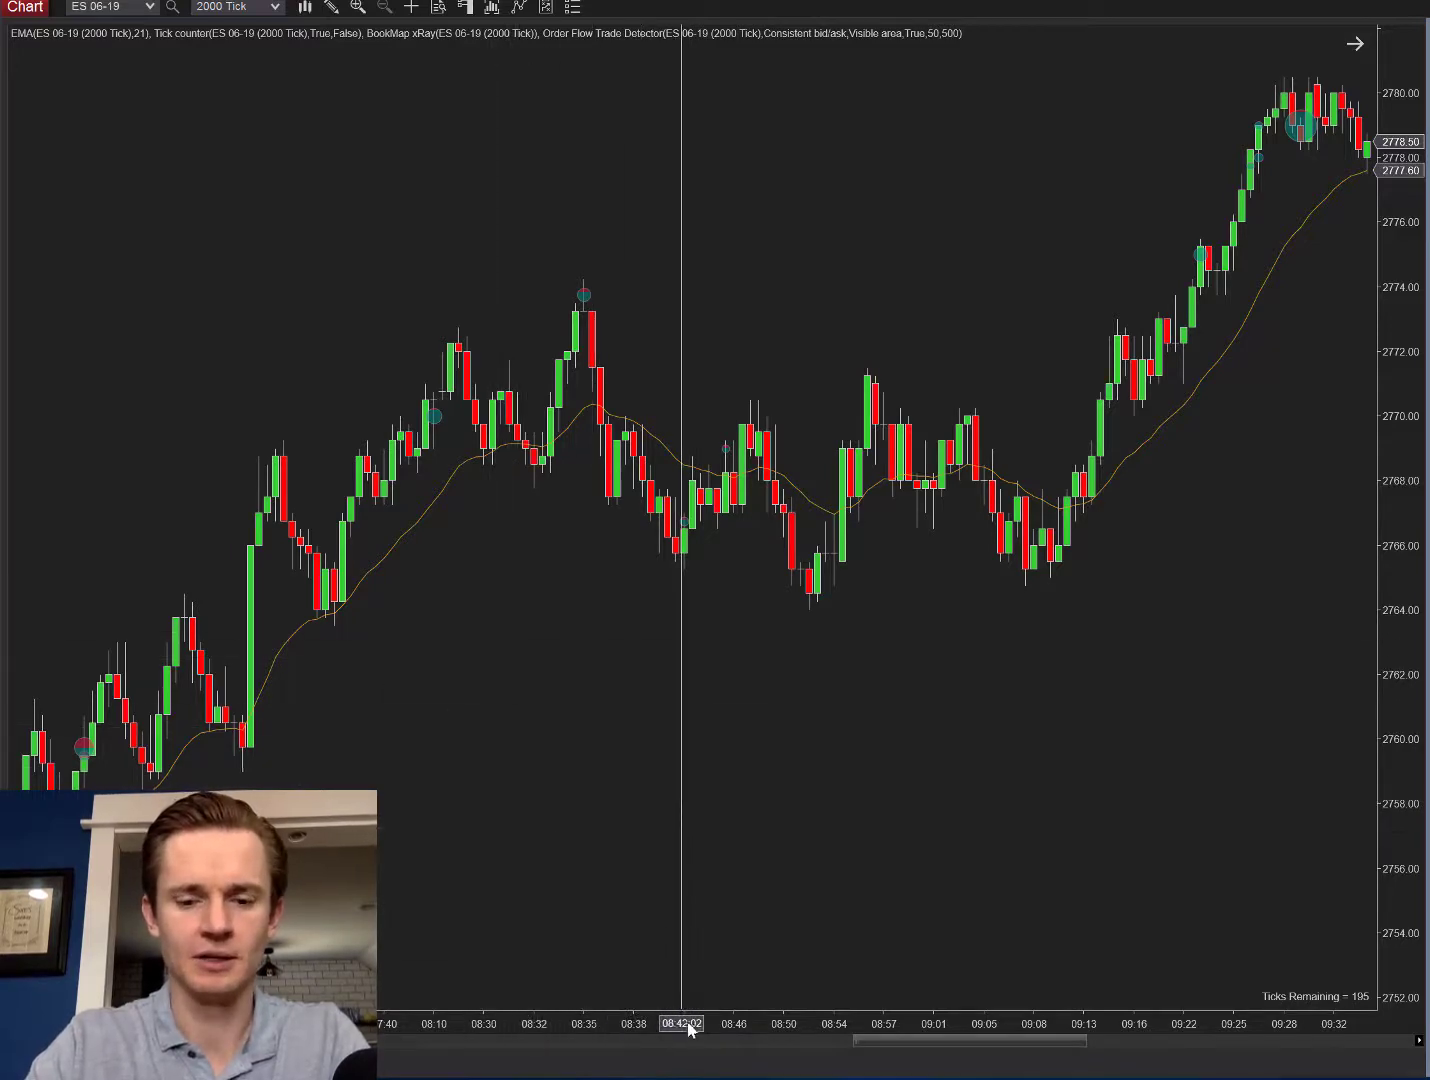
Examine the Consistent bid/ask marker at the 08:35 swing high on the chart and its volume values
drag(698, 1041, 676, 1027)
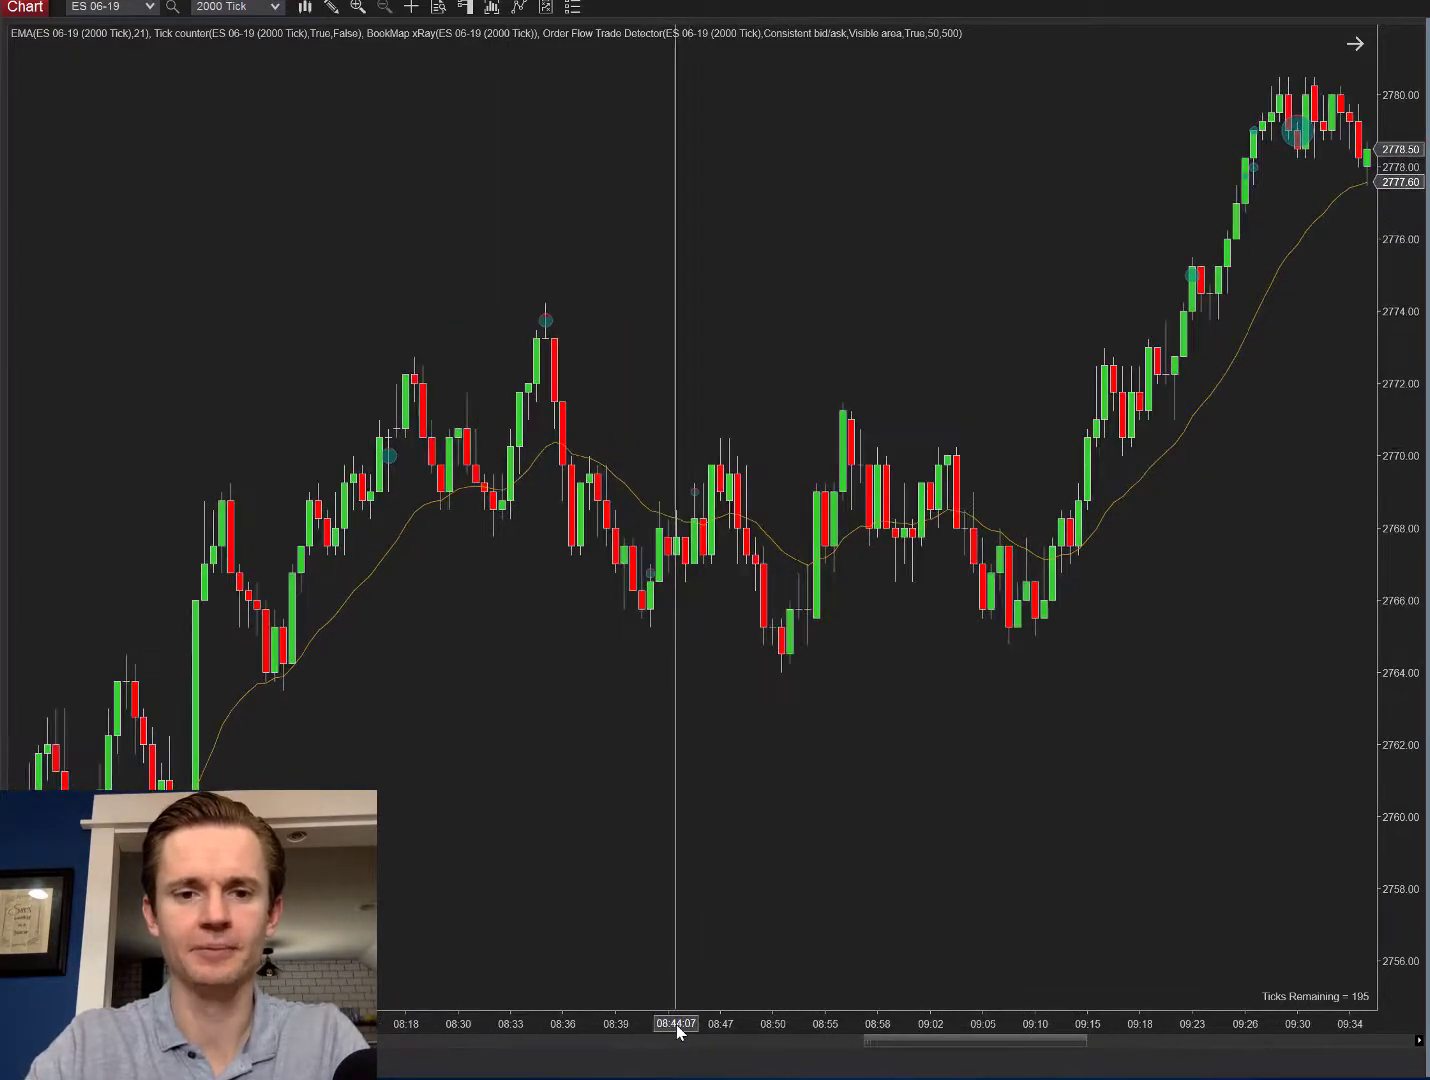
drag(793, 927, 761, 912)
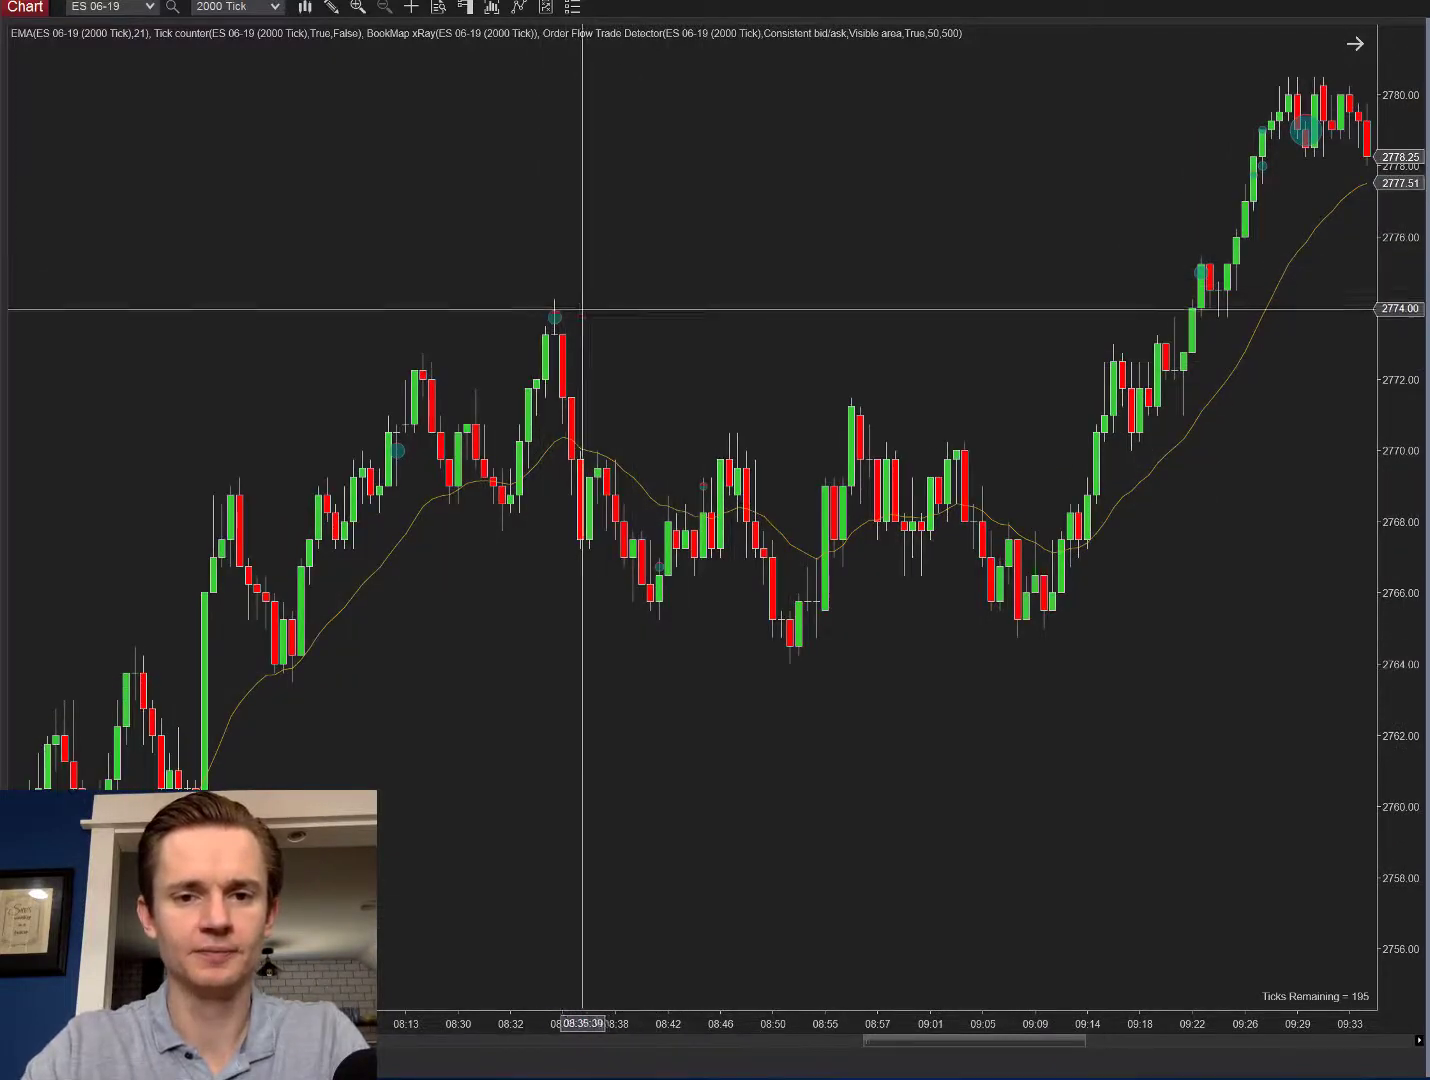
mouse_move(555, 315)
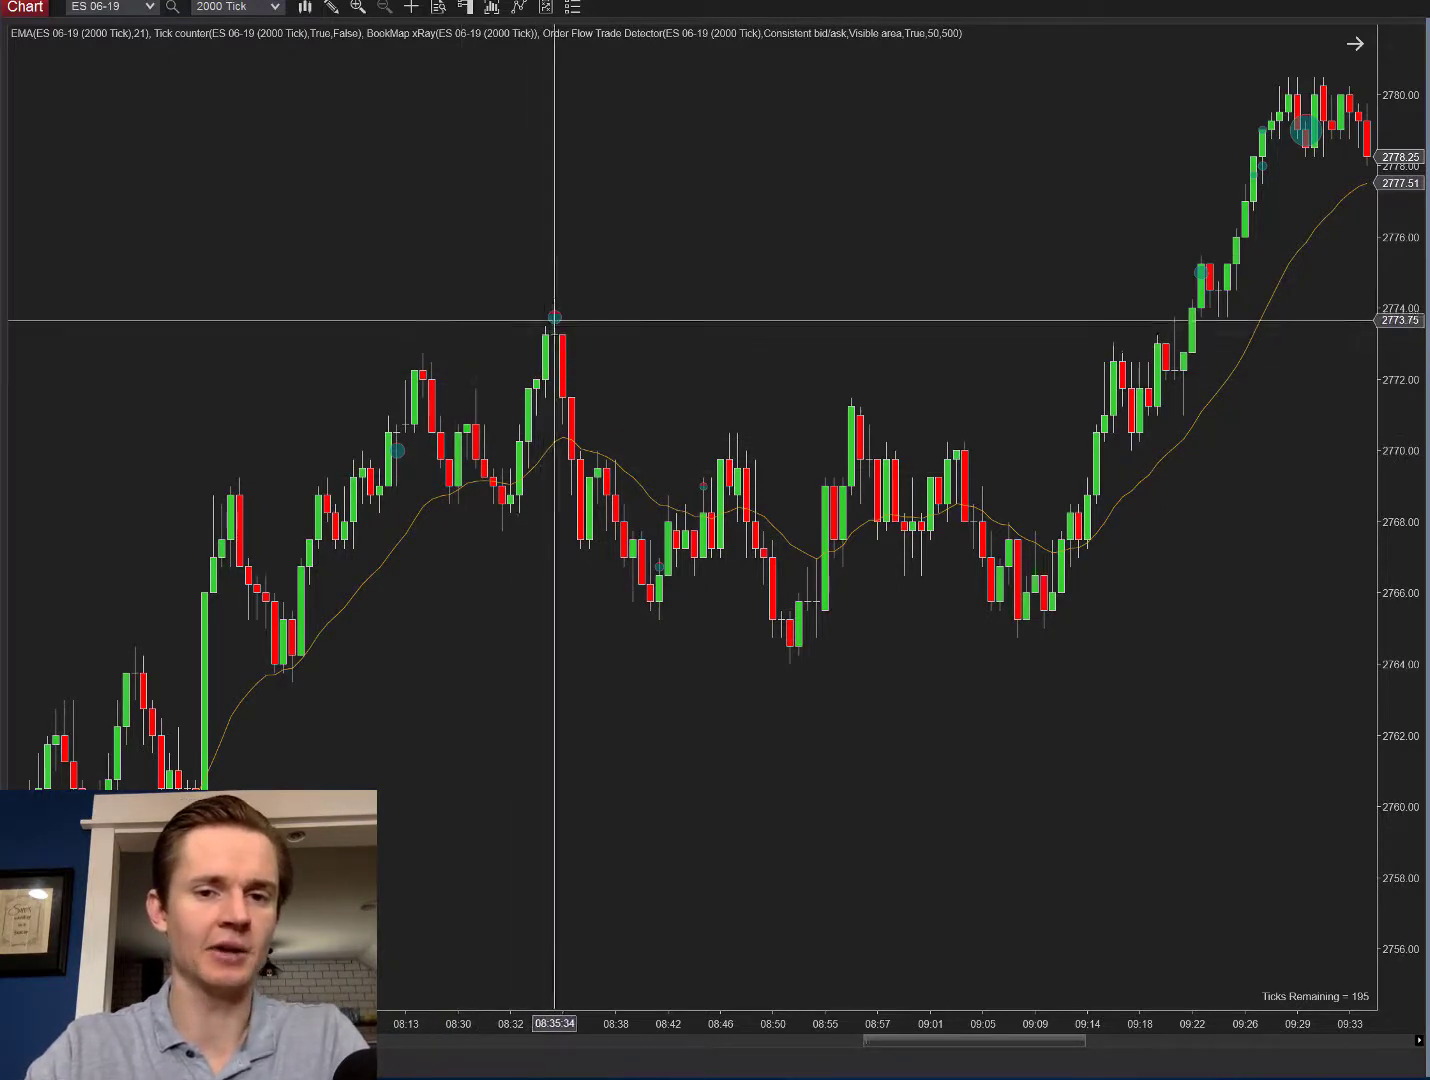
mouse_move(553, 319)
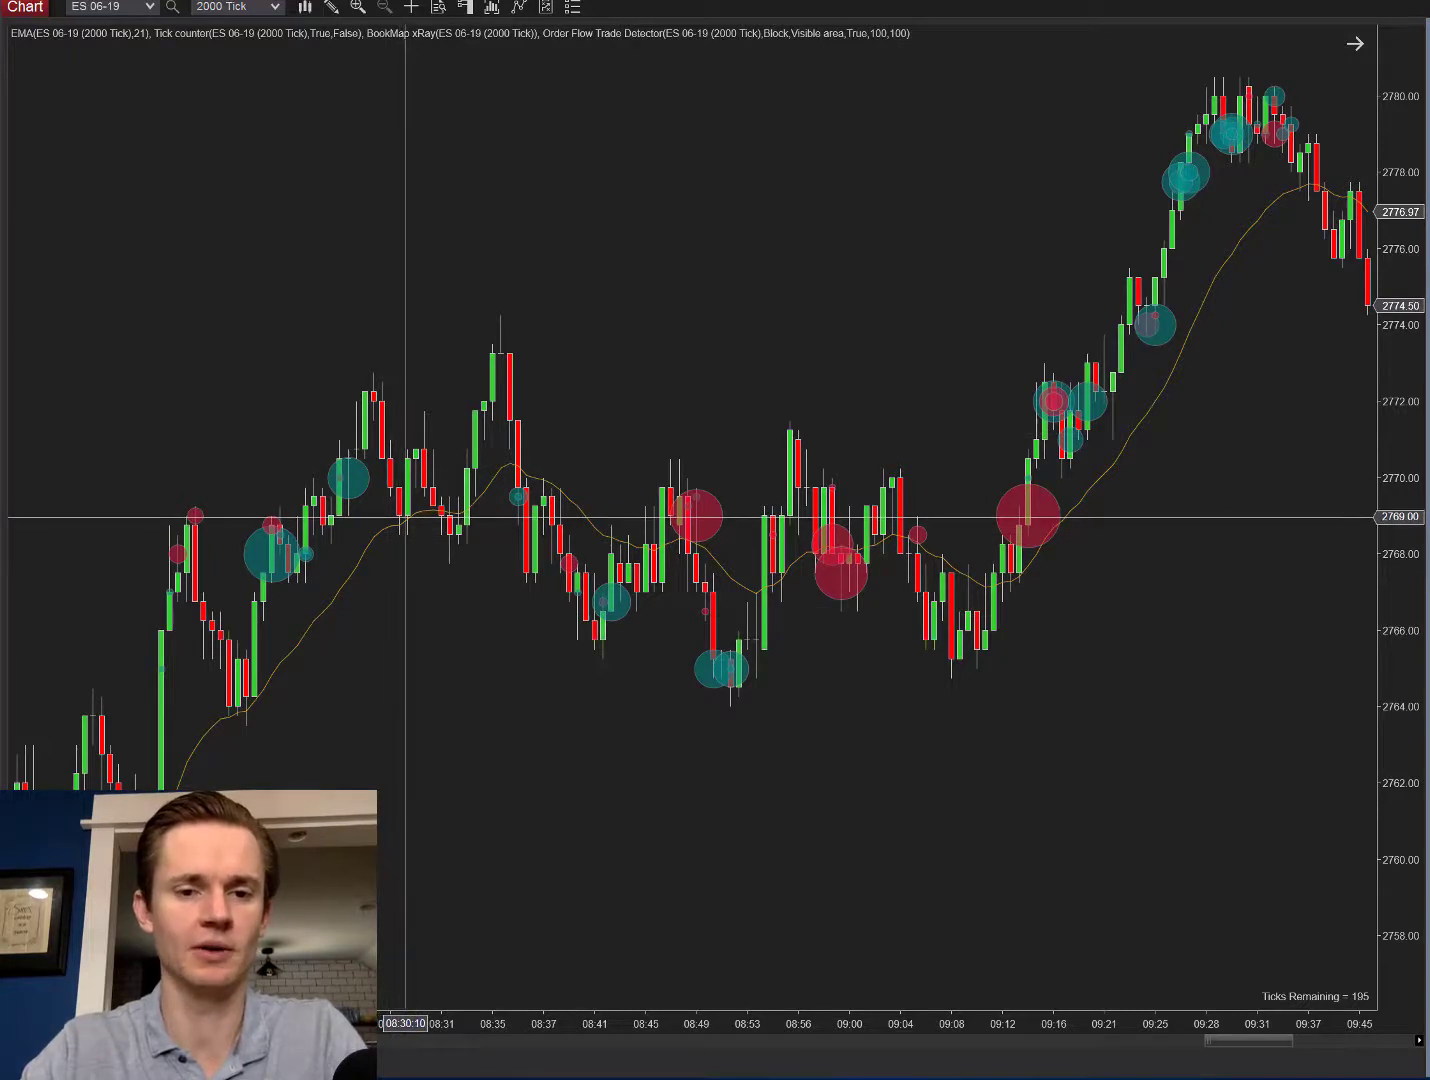
Inspect the Block-based chart, switch to the browser help page to read the Block section, and return to the chart
scroll(501, 610, up, 5)
mouse_move(665, 562)
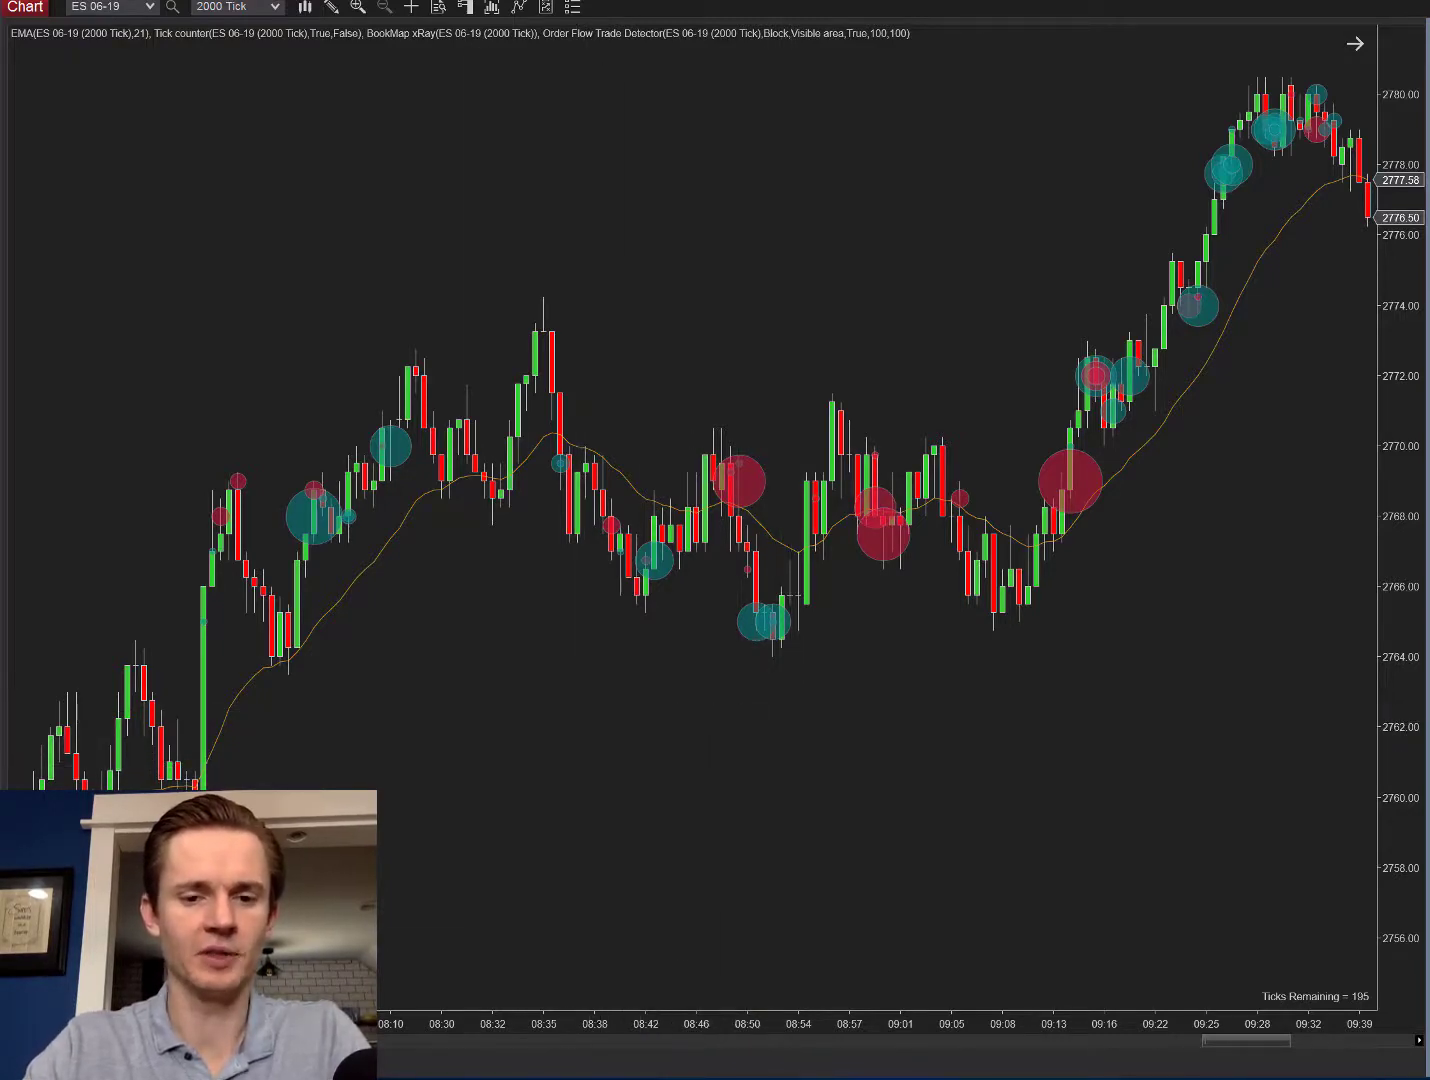
key(alt+Tab)
scroll(719, 560, up, 1)
scroll(719, 560, down, 2)
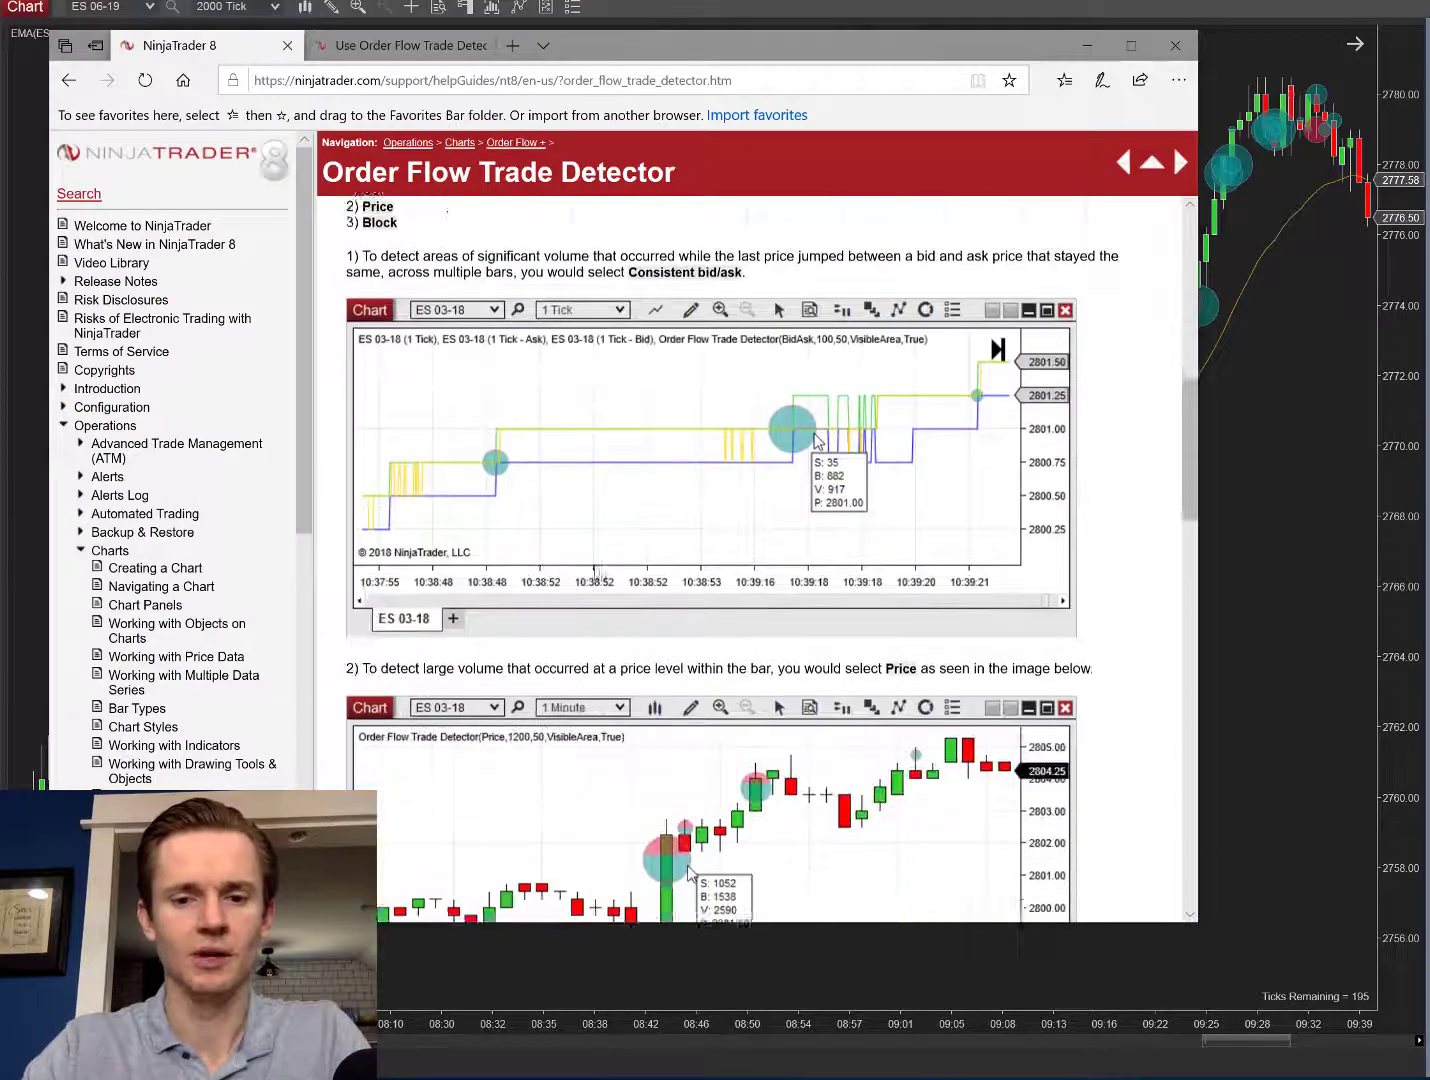
scroll(594, 570, down, 6)
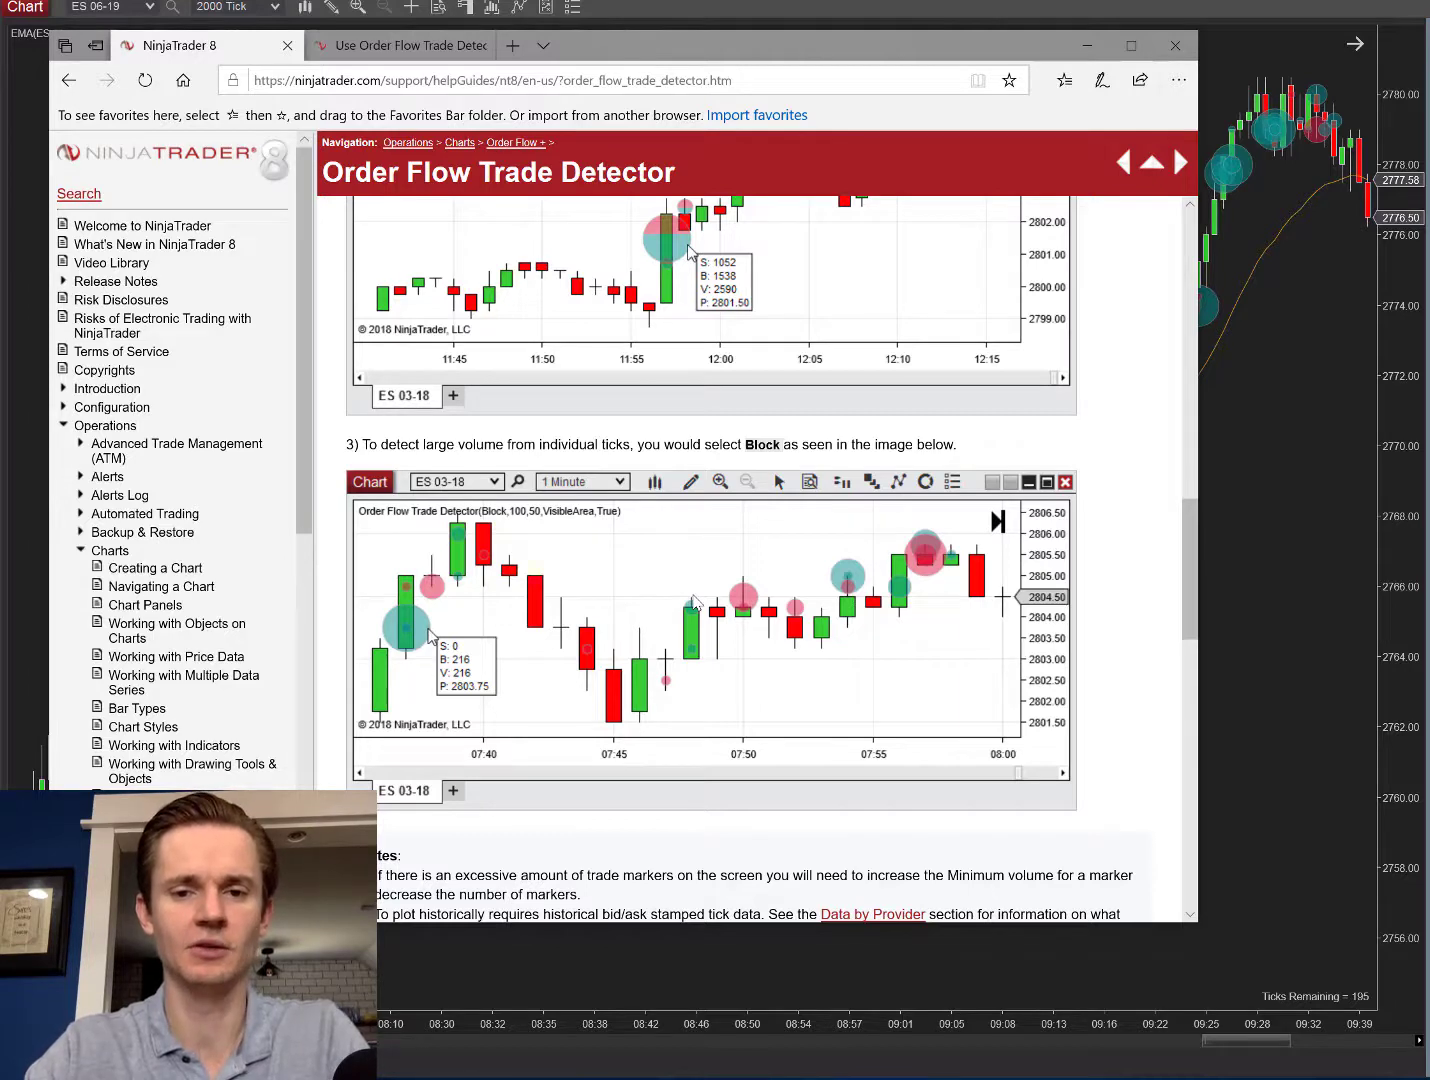
click(1083, 45)
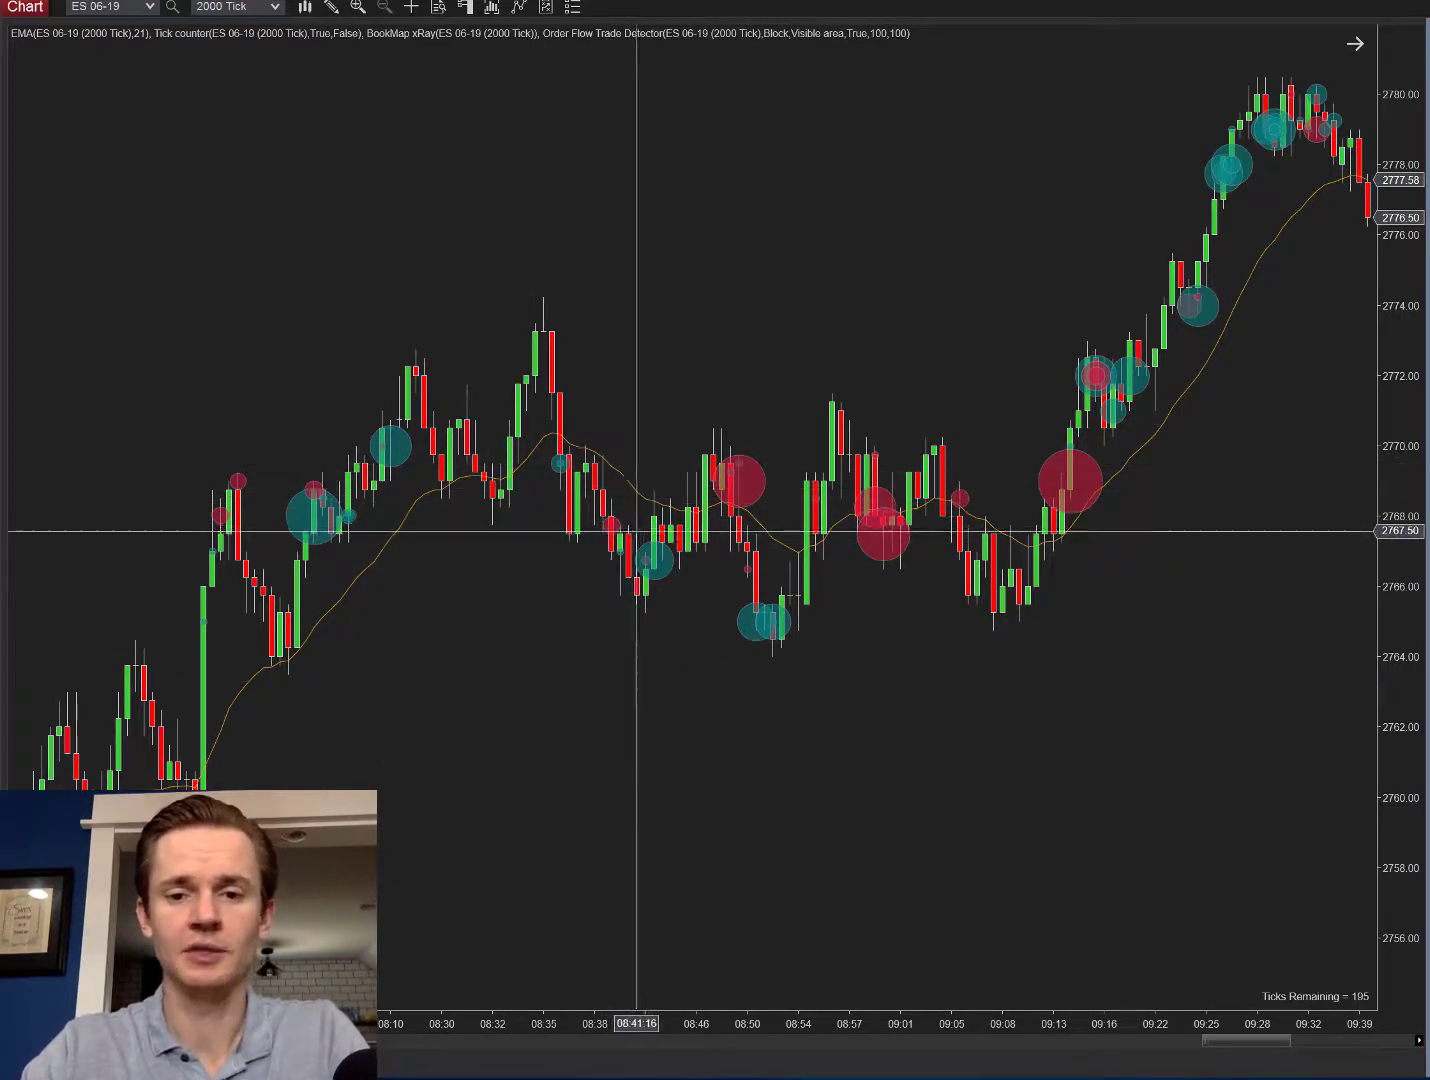
Examine the large Block markers between about 08:49 and 09:20 on the chart and read their volume values
mouse_move(747, 469)
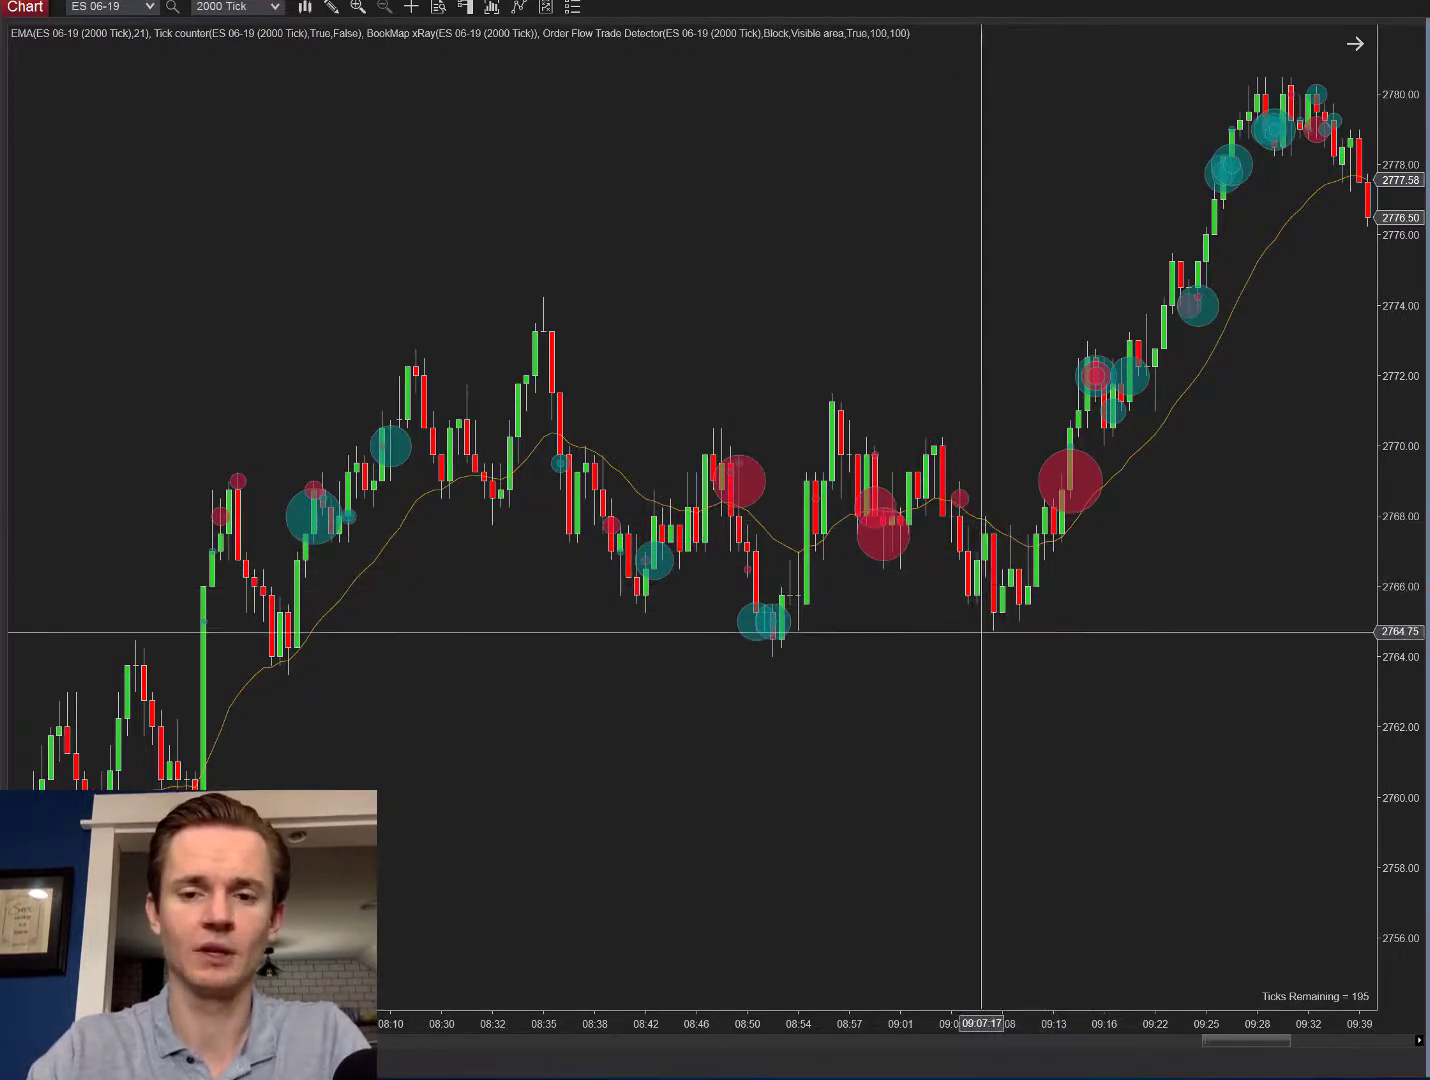
drag(943, 668, 845, 685)
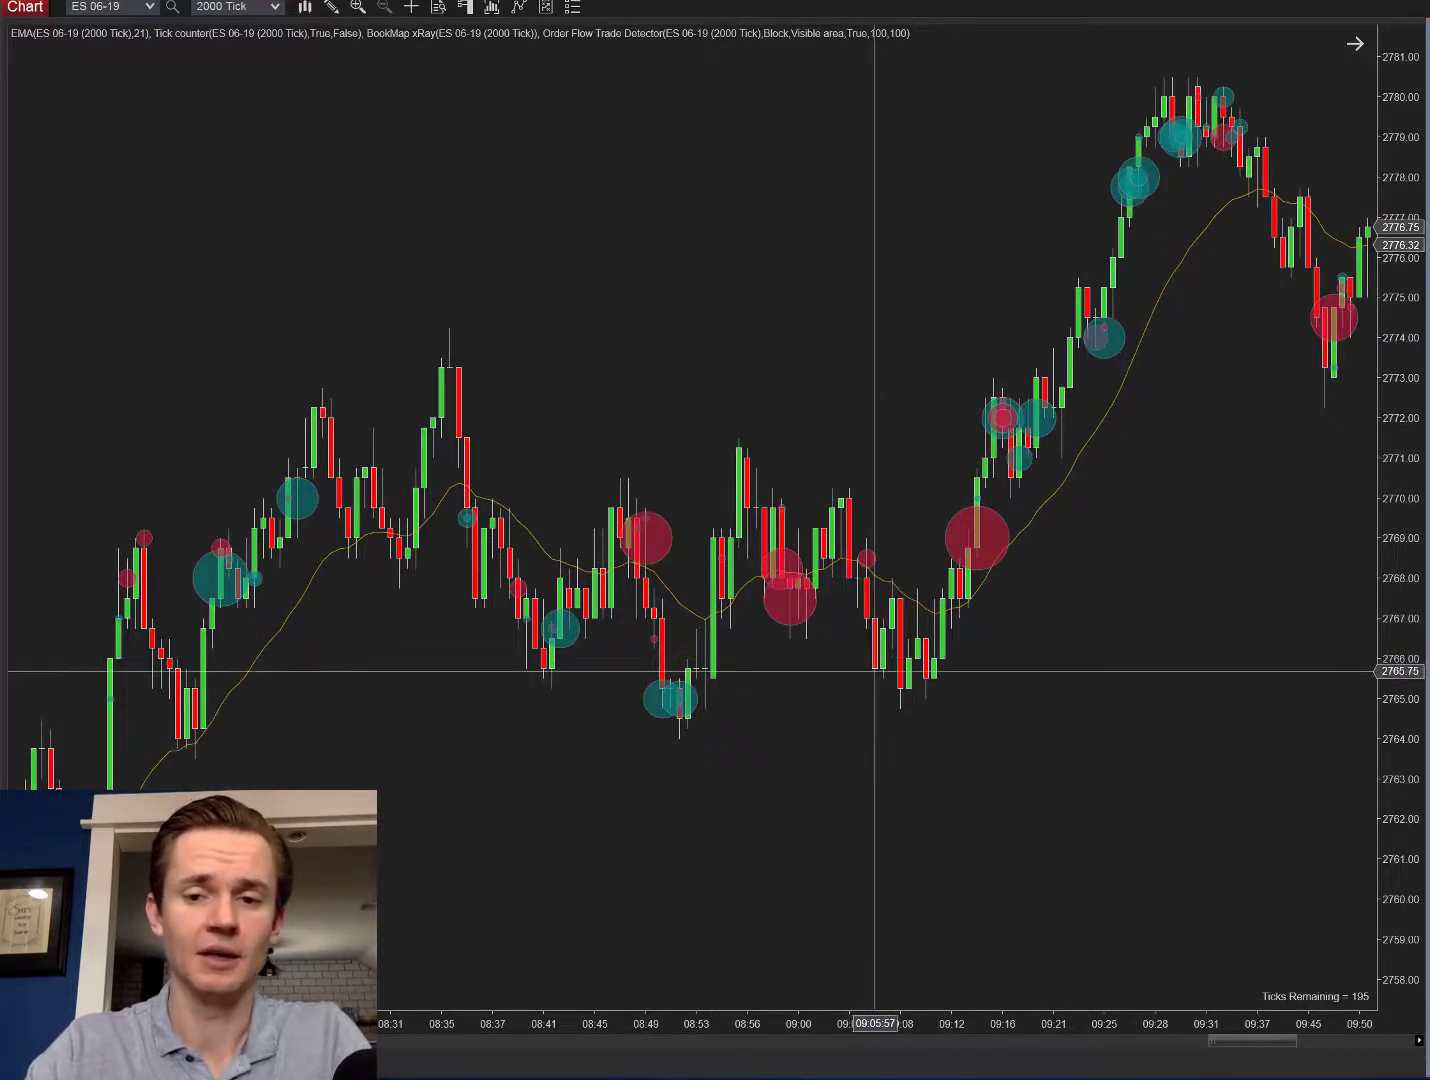
mouse_move(972, 548)
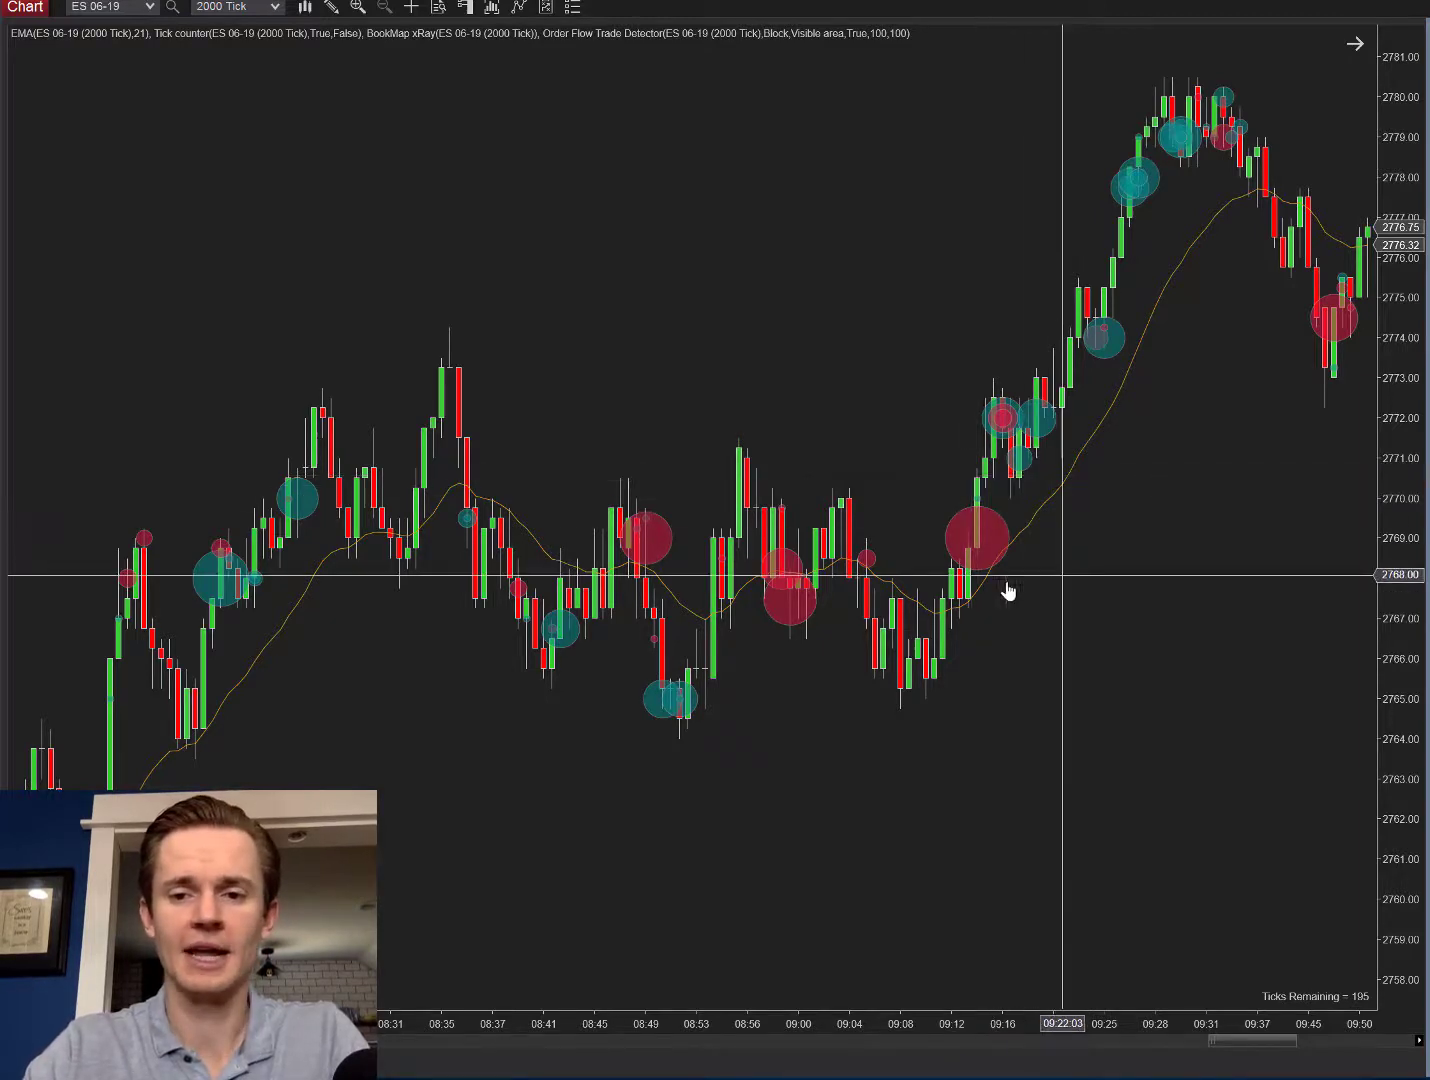
mouse_move(1005, 584)
mouse_down()
mouse_move(910, 584)
mouse_move(1016, 590)
mouse_up()
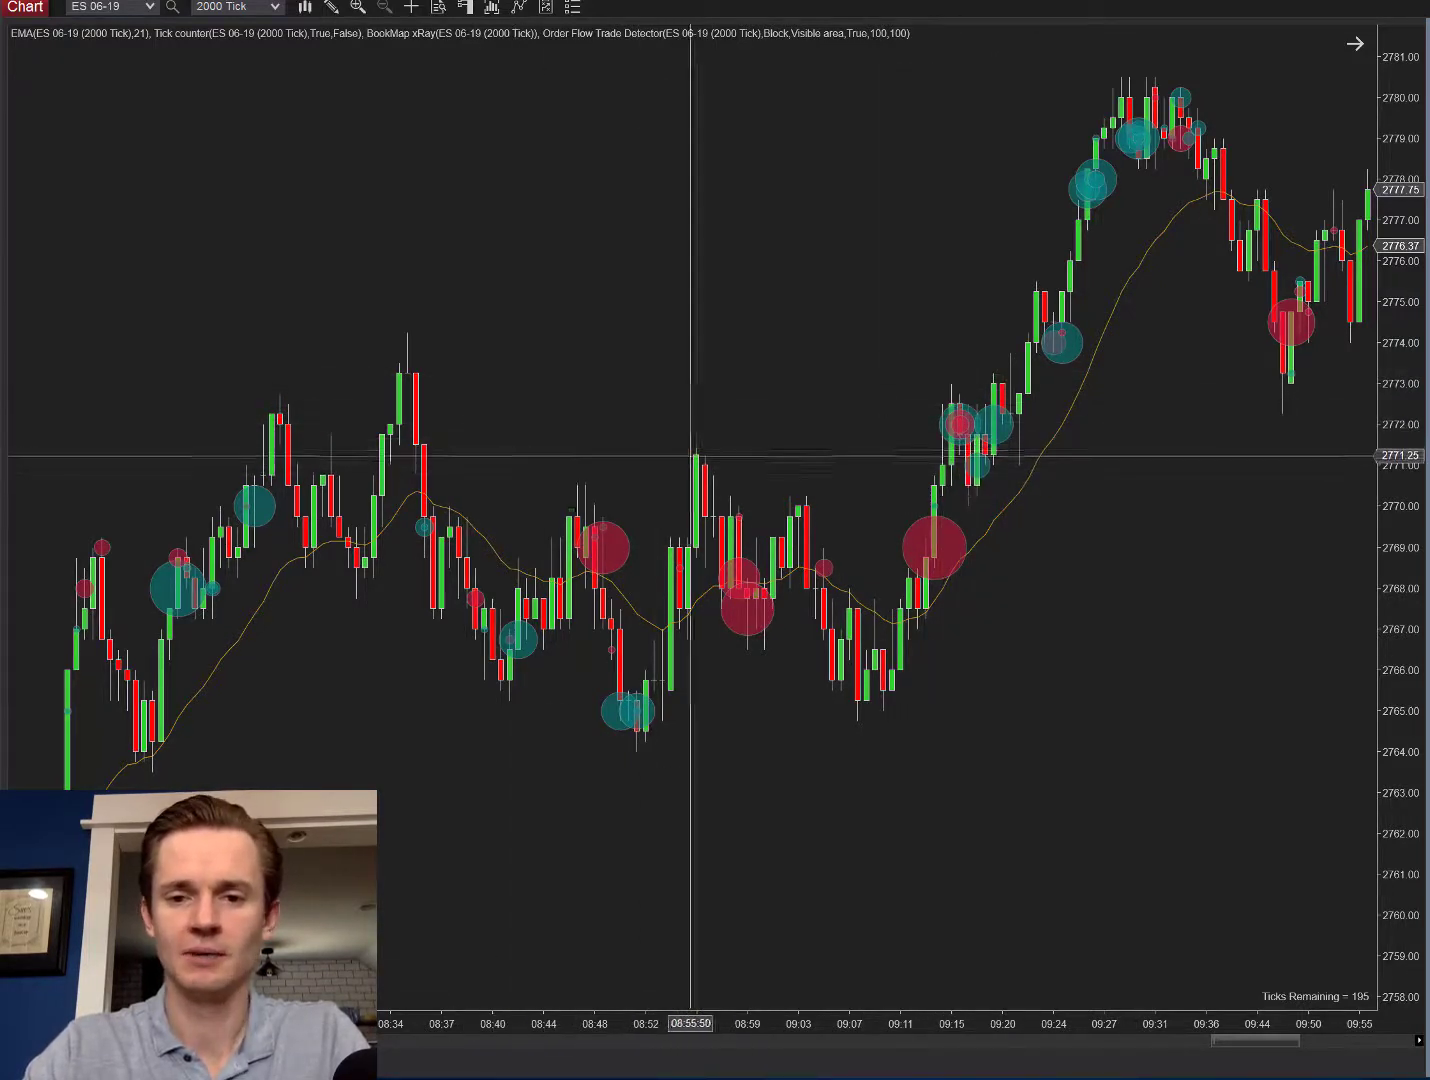
mouse_move(974, 419)
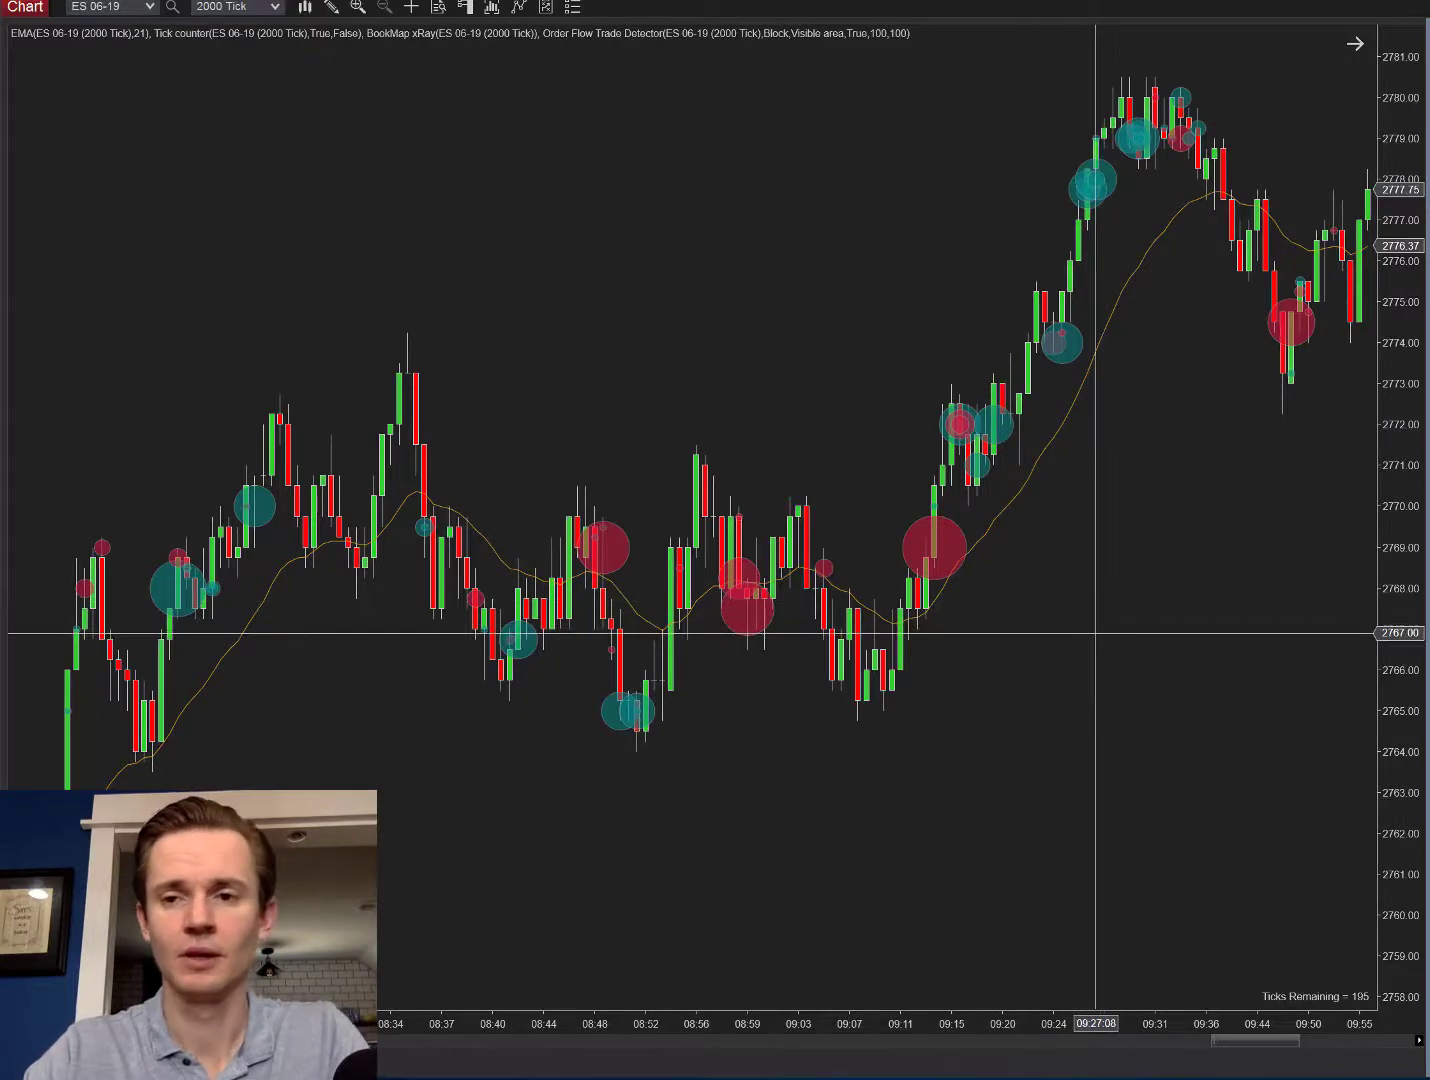
drag(1095, 658, 712, 752)
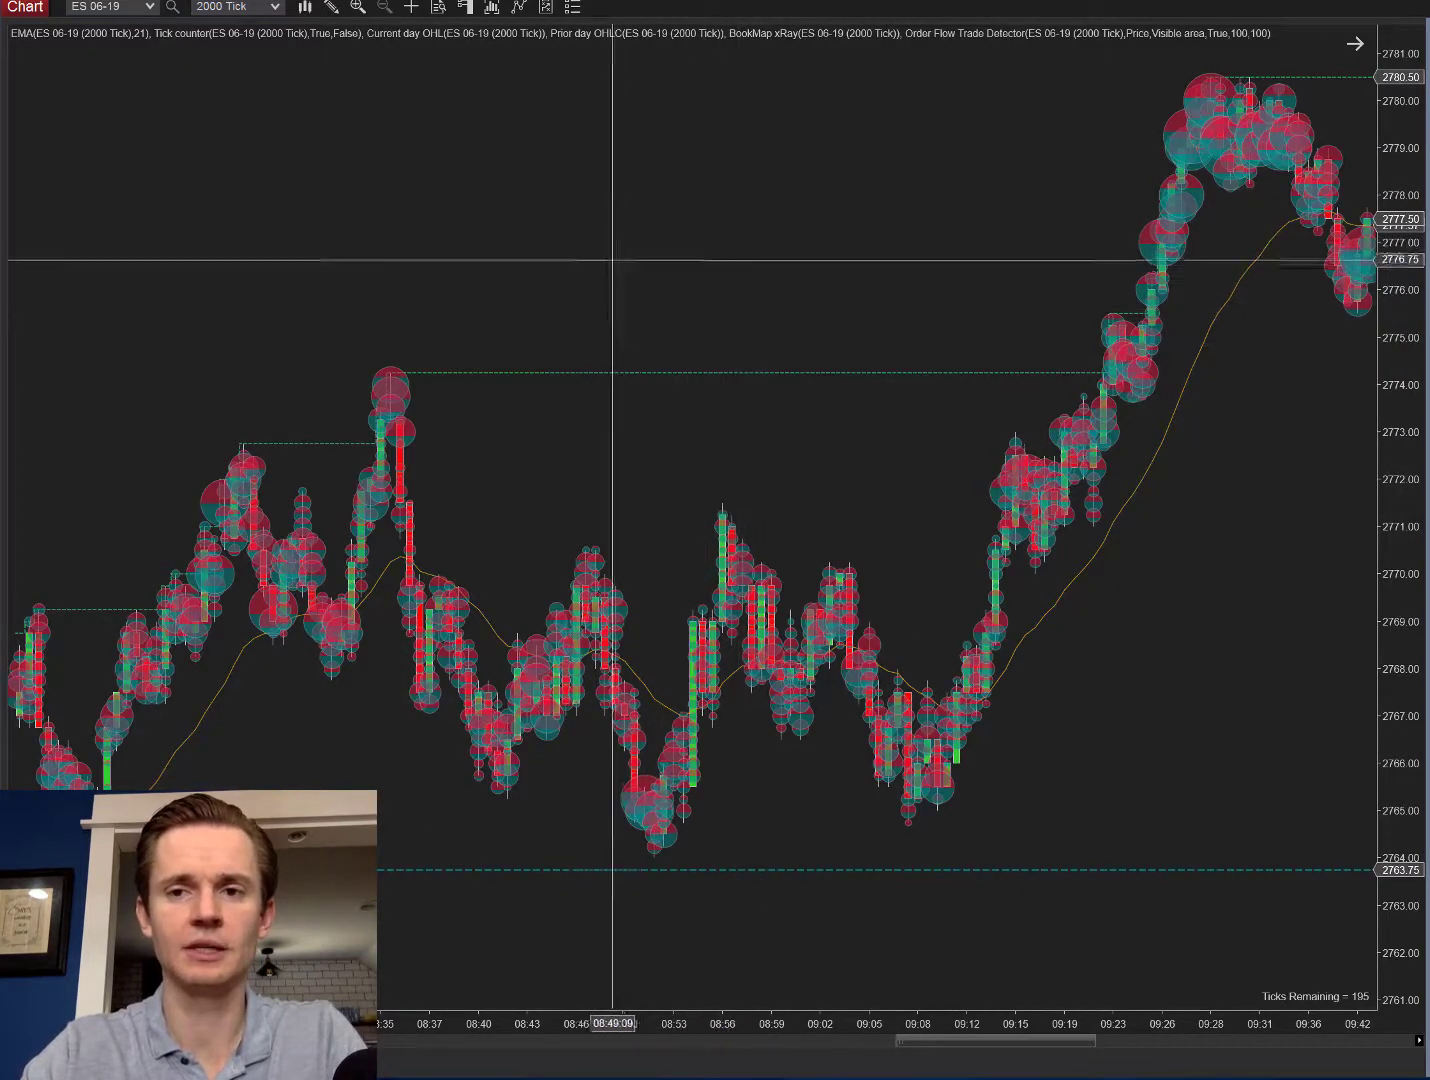
Switch from the Price-based chart to the browser help page, read the Price section, and return to the chart
drag(605, 266, 673, 271)
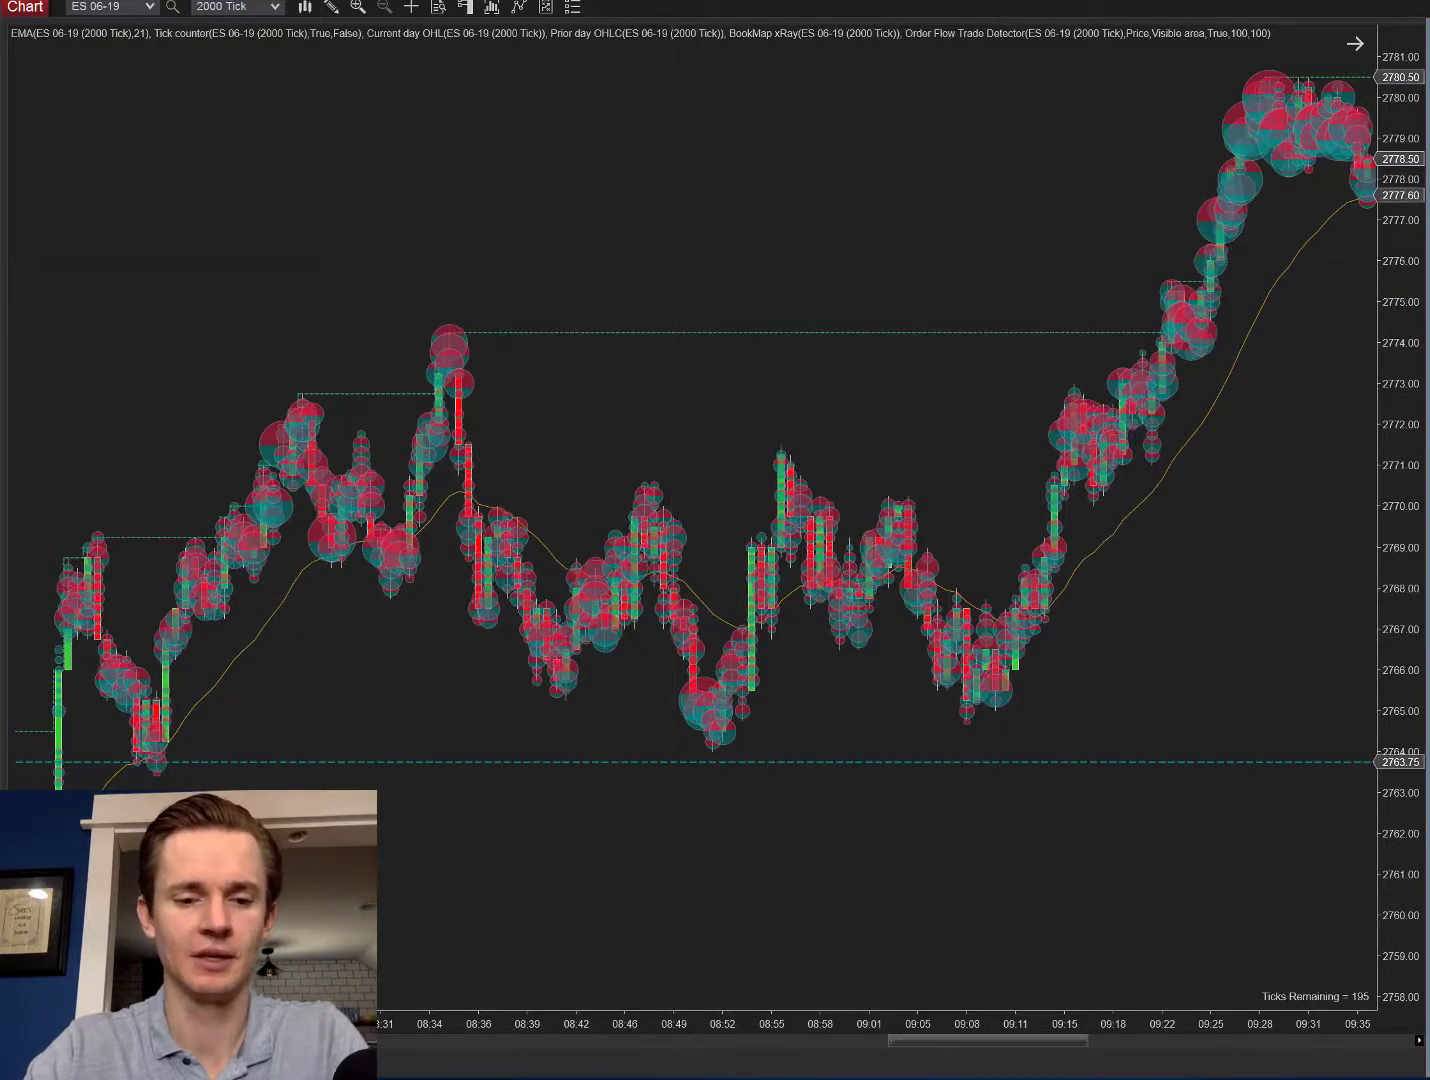
key(alt+Tab)
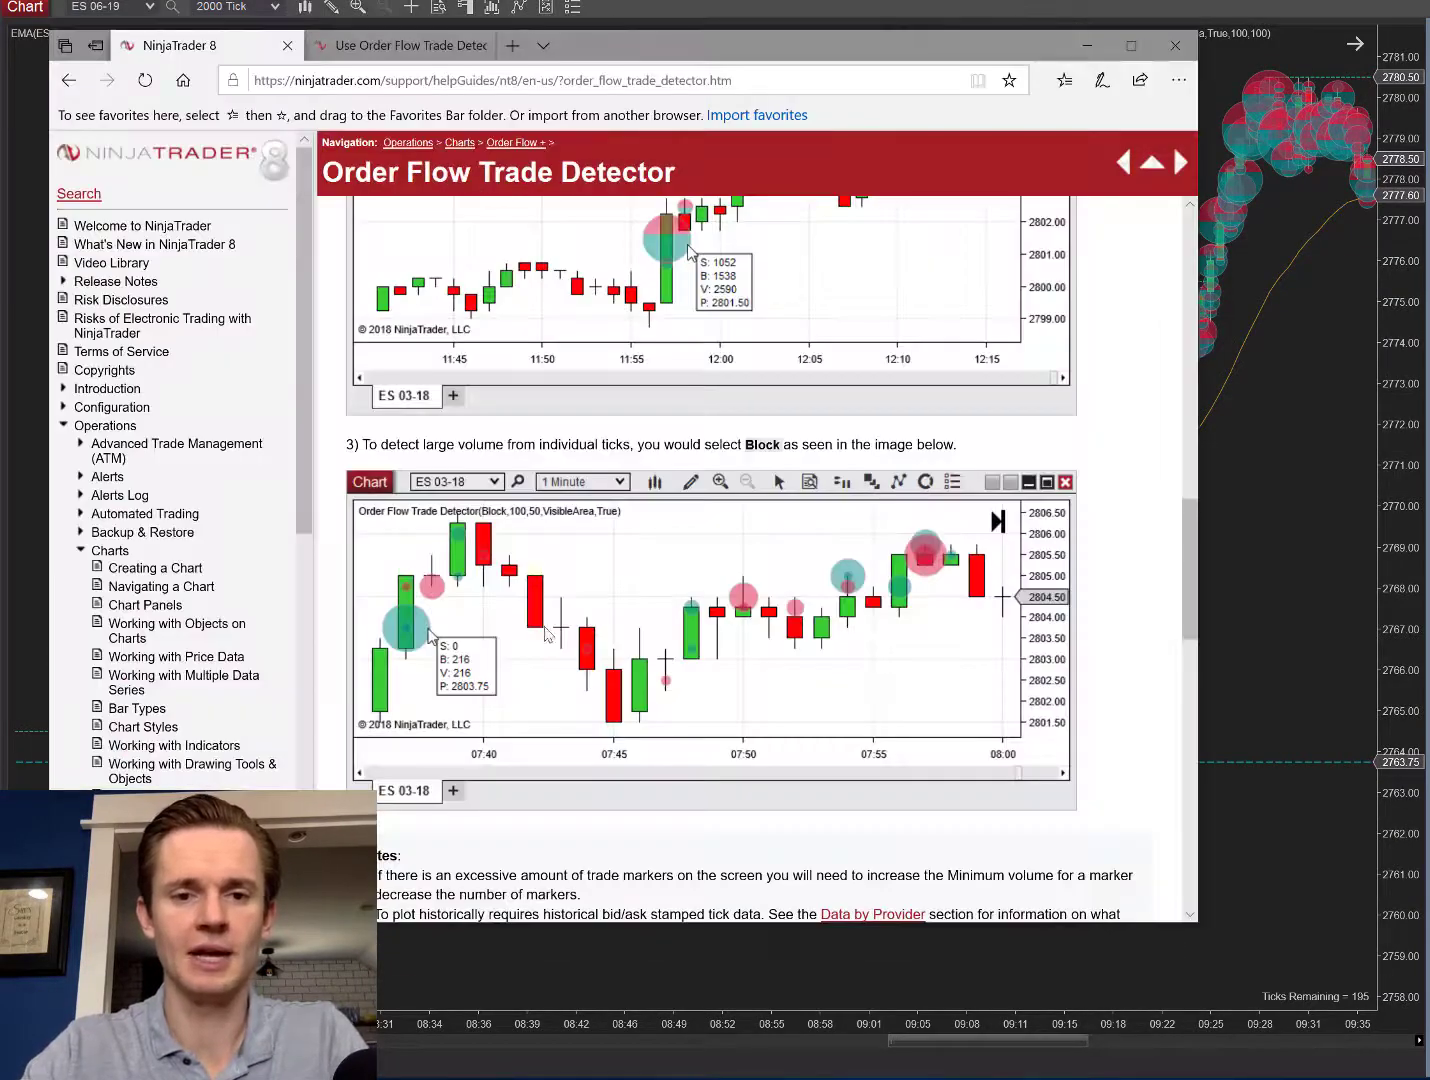
scroll(588, 563, up, 3)
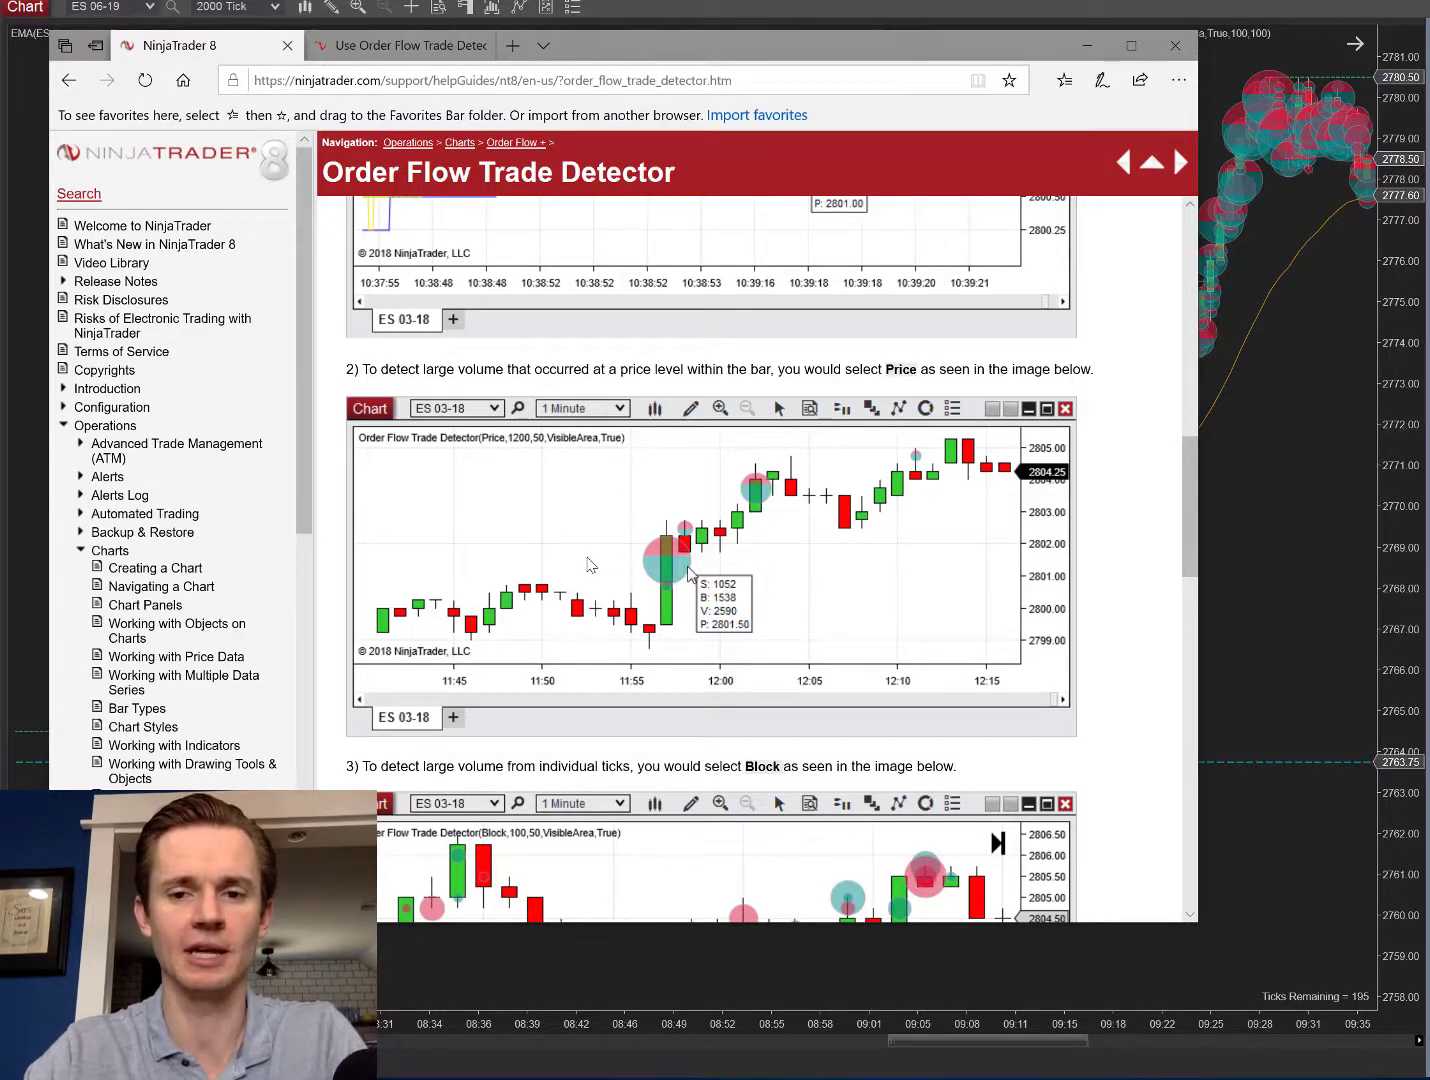
click(1096, 55)
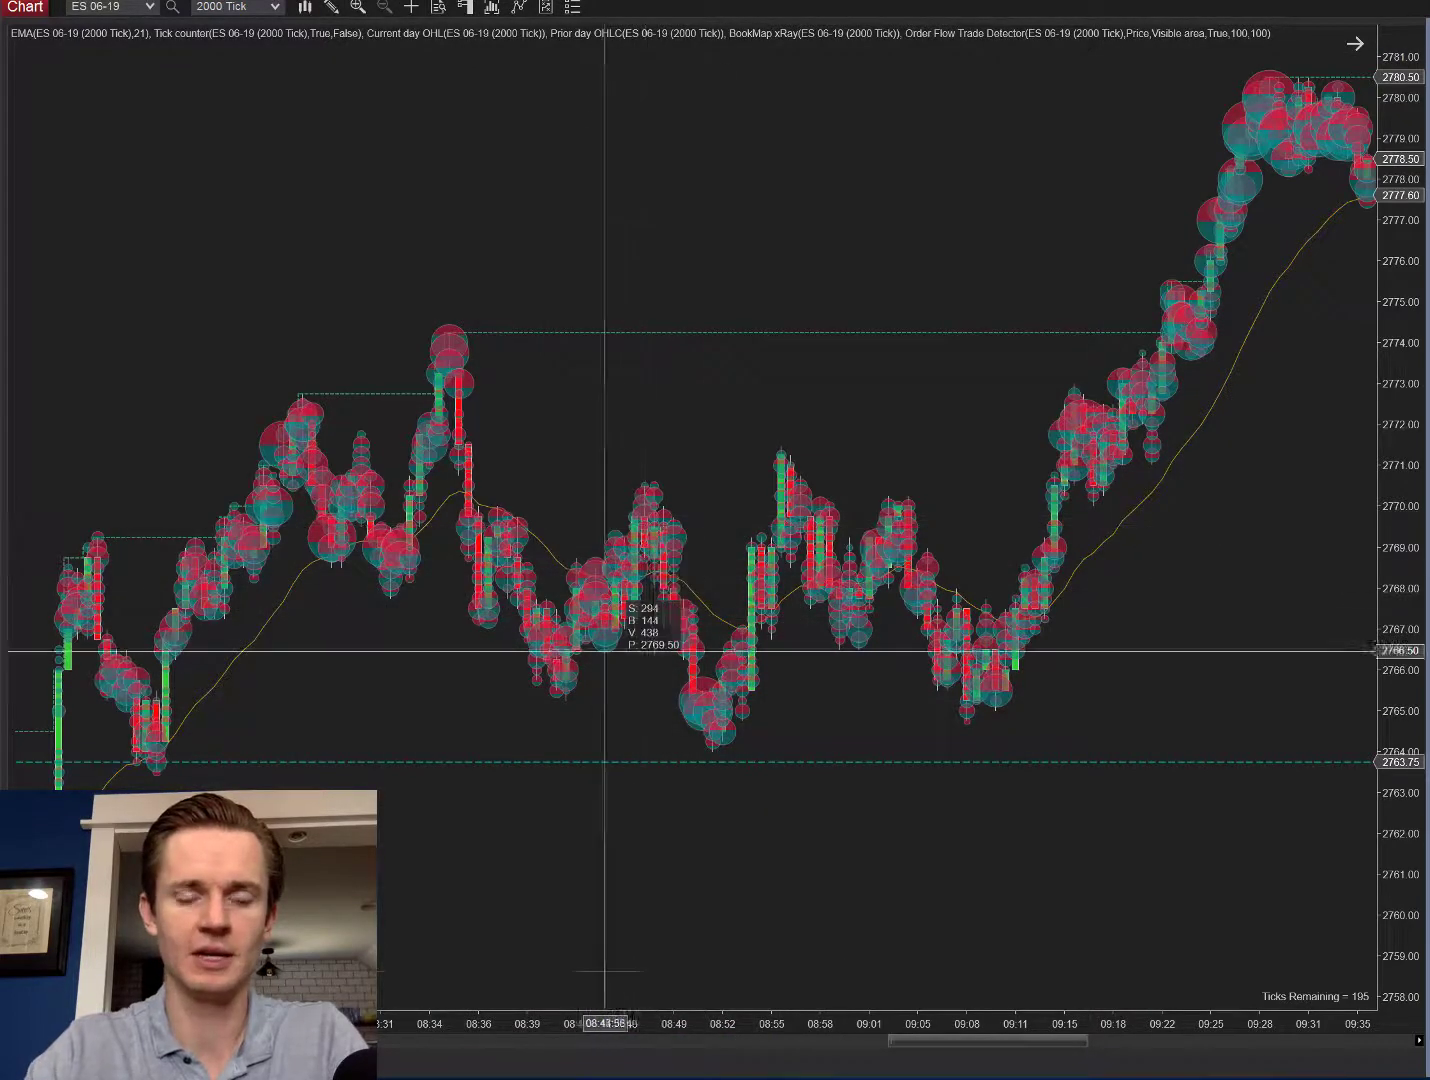
Set the Price-based Order Flow Trade Detector's minimum volume for marker to 1000 and apply the indicator settings
drag(689, 1023, 625, 1020)
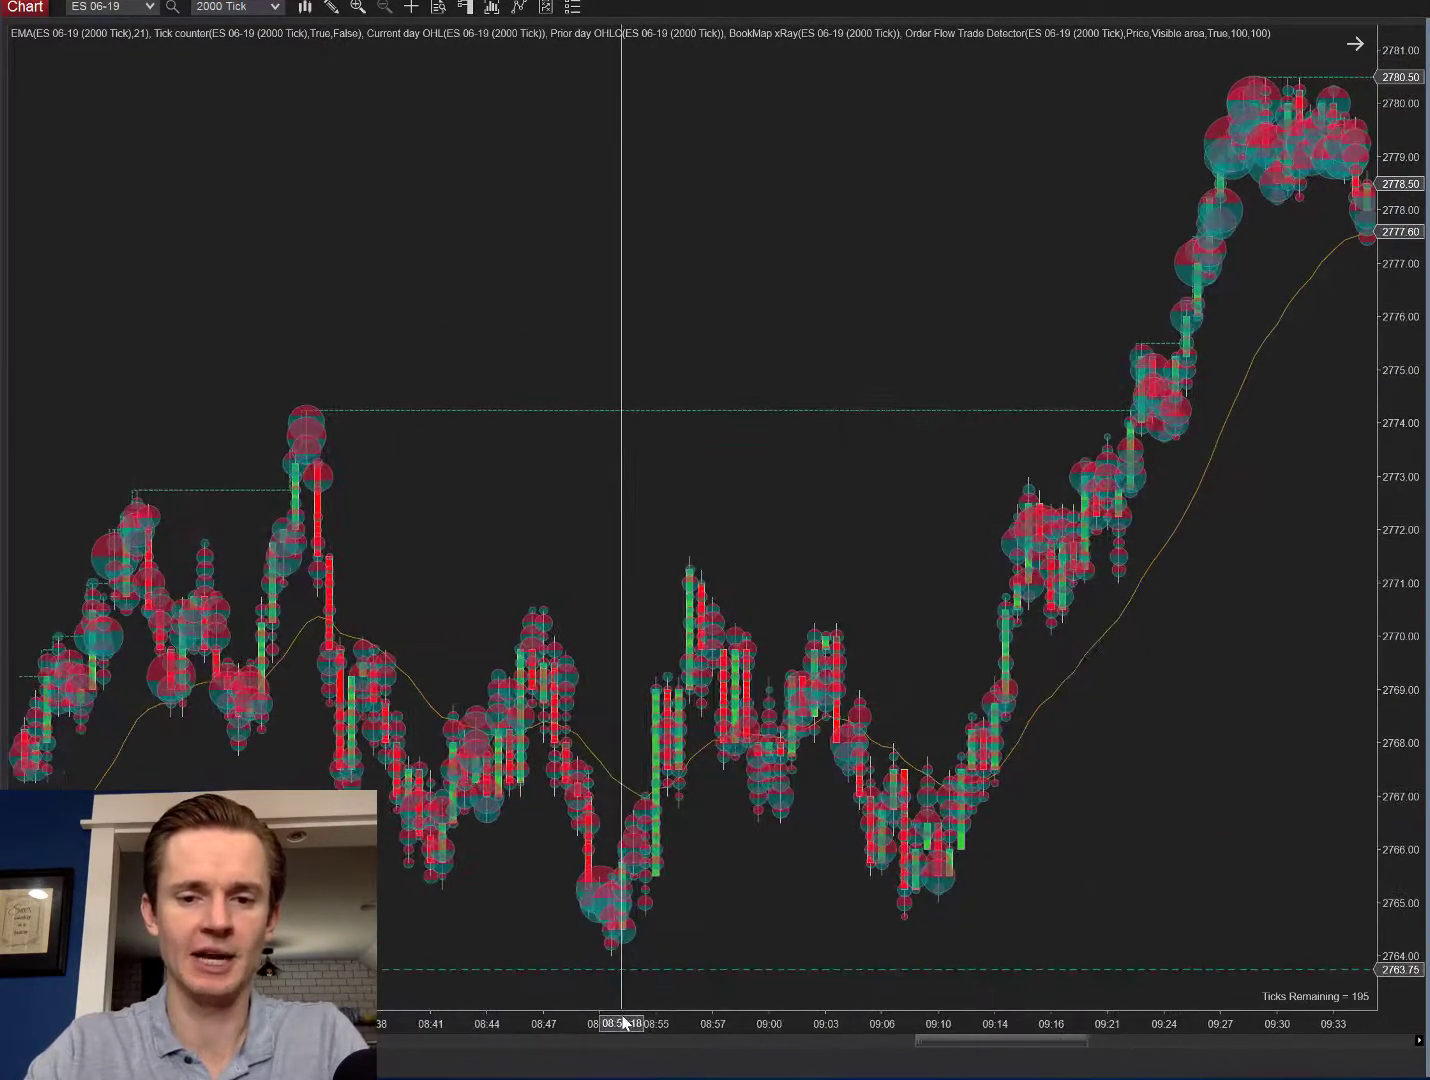
drag(686, 927, 908, 856)
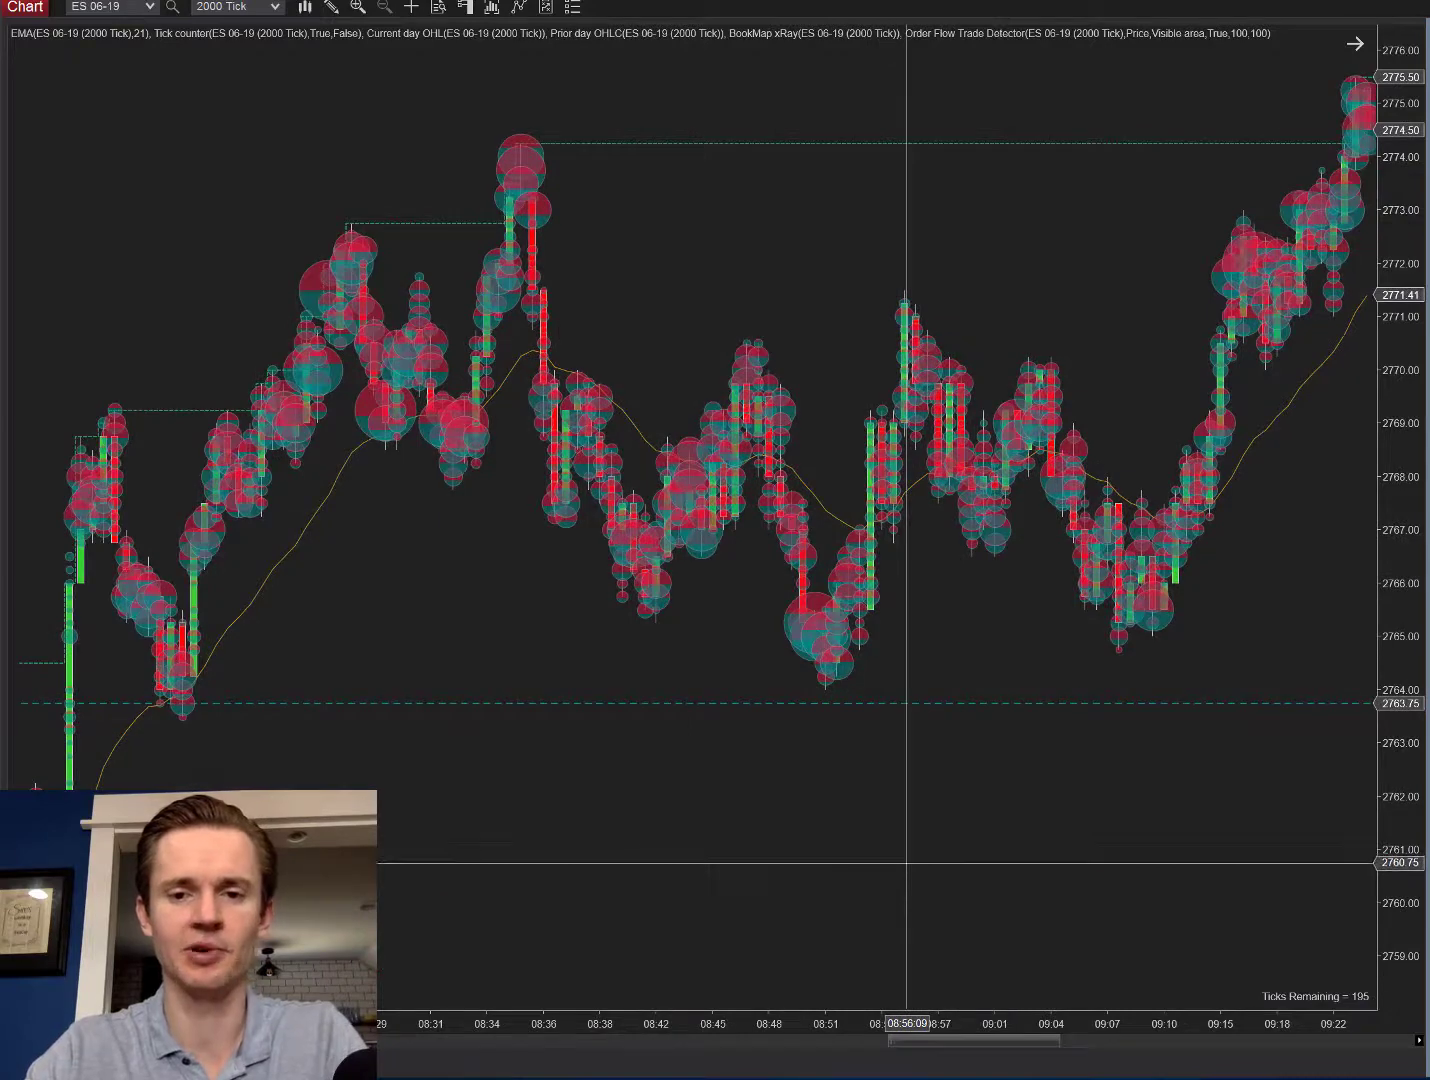
drag(820, 880, 743, 870)
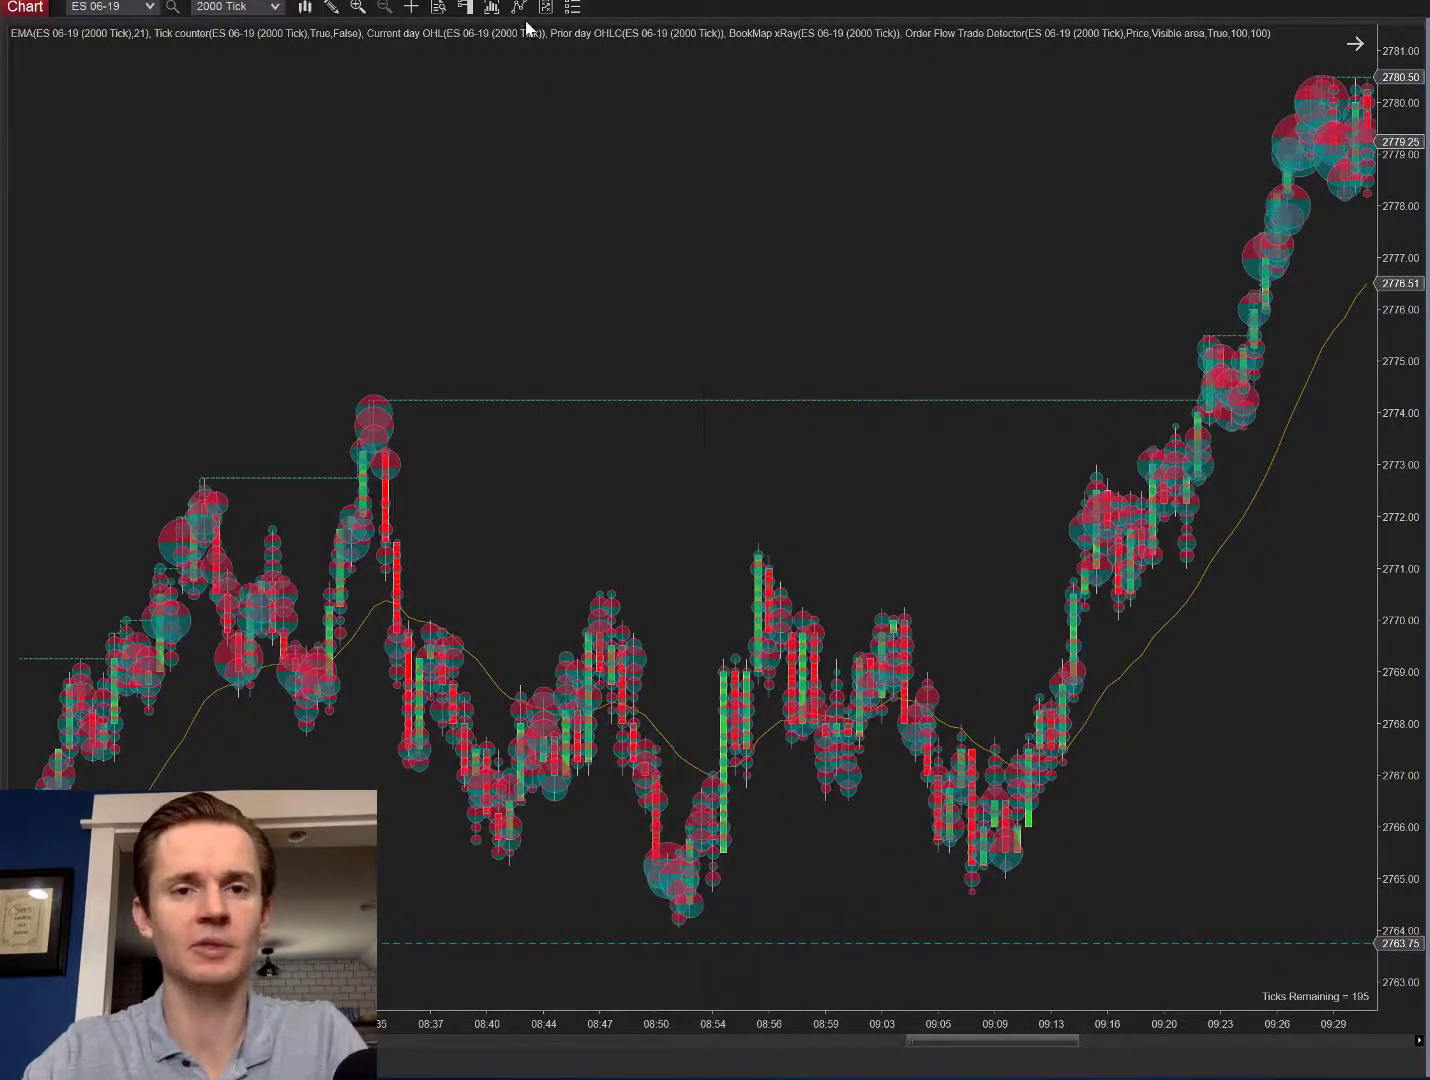
click(520, 8)
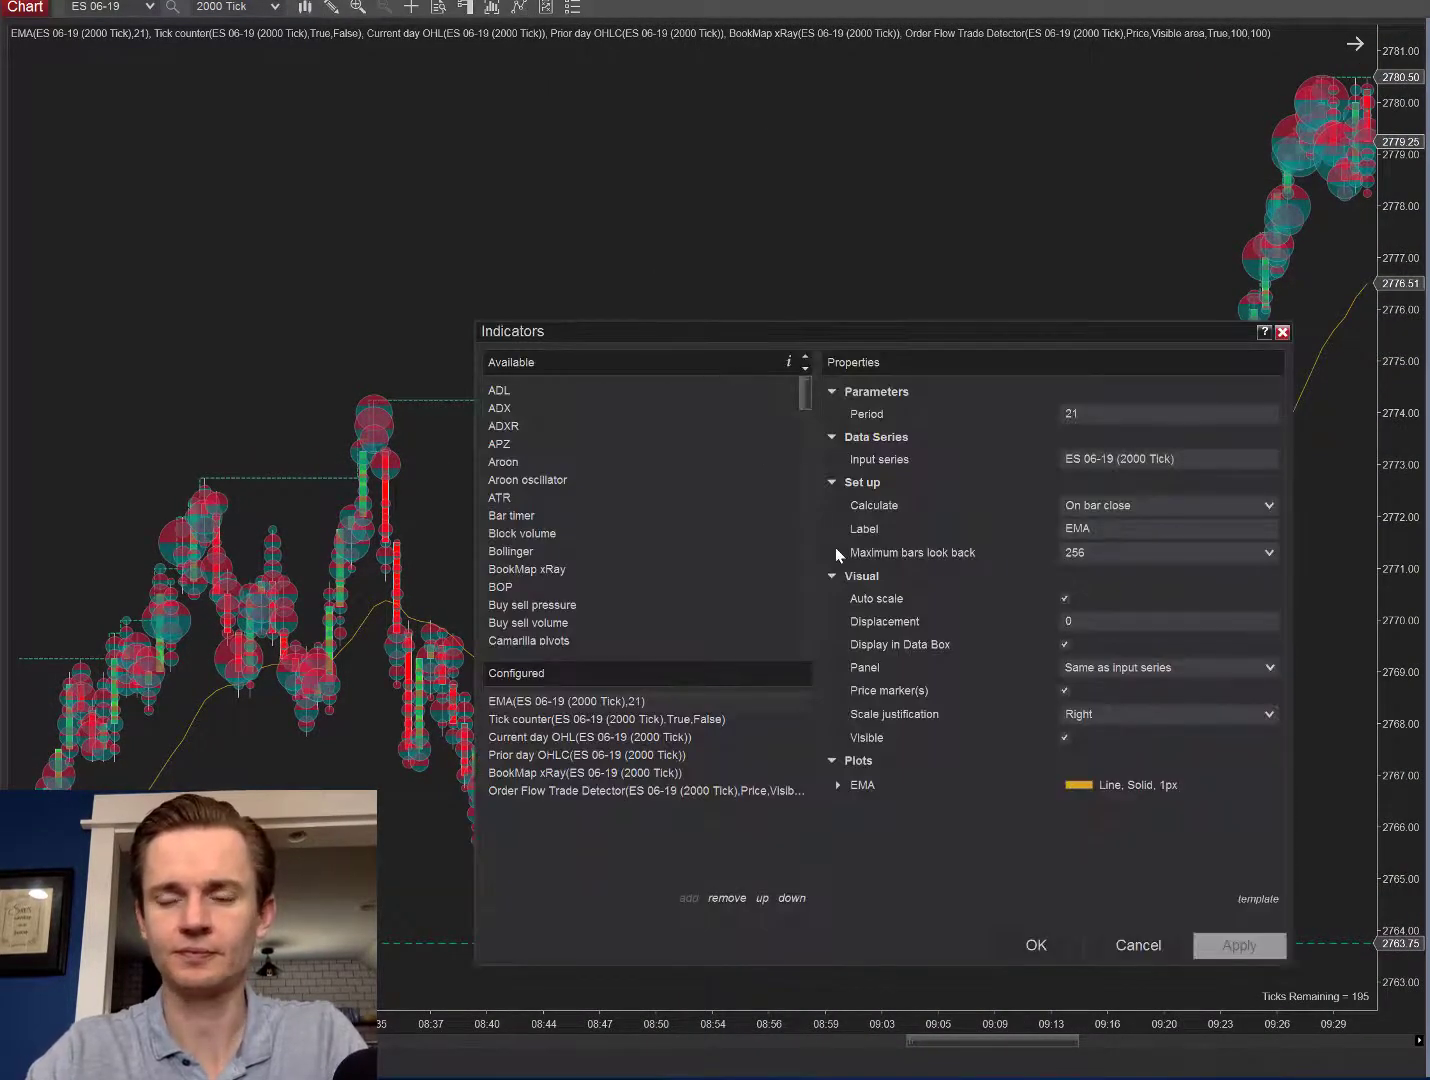
click(624, 790)
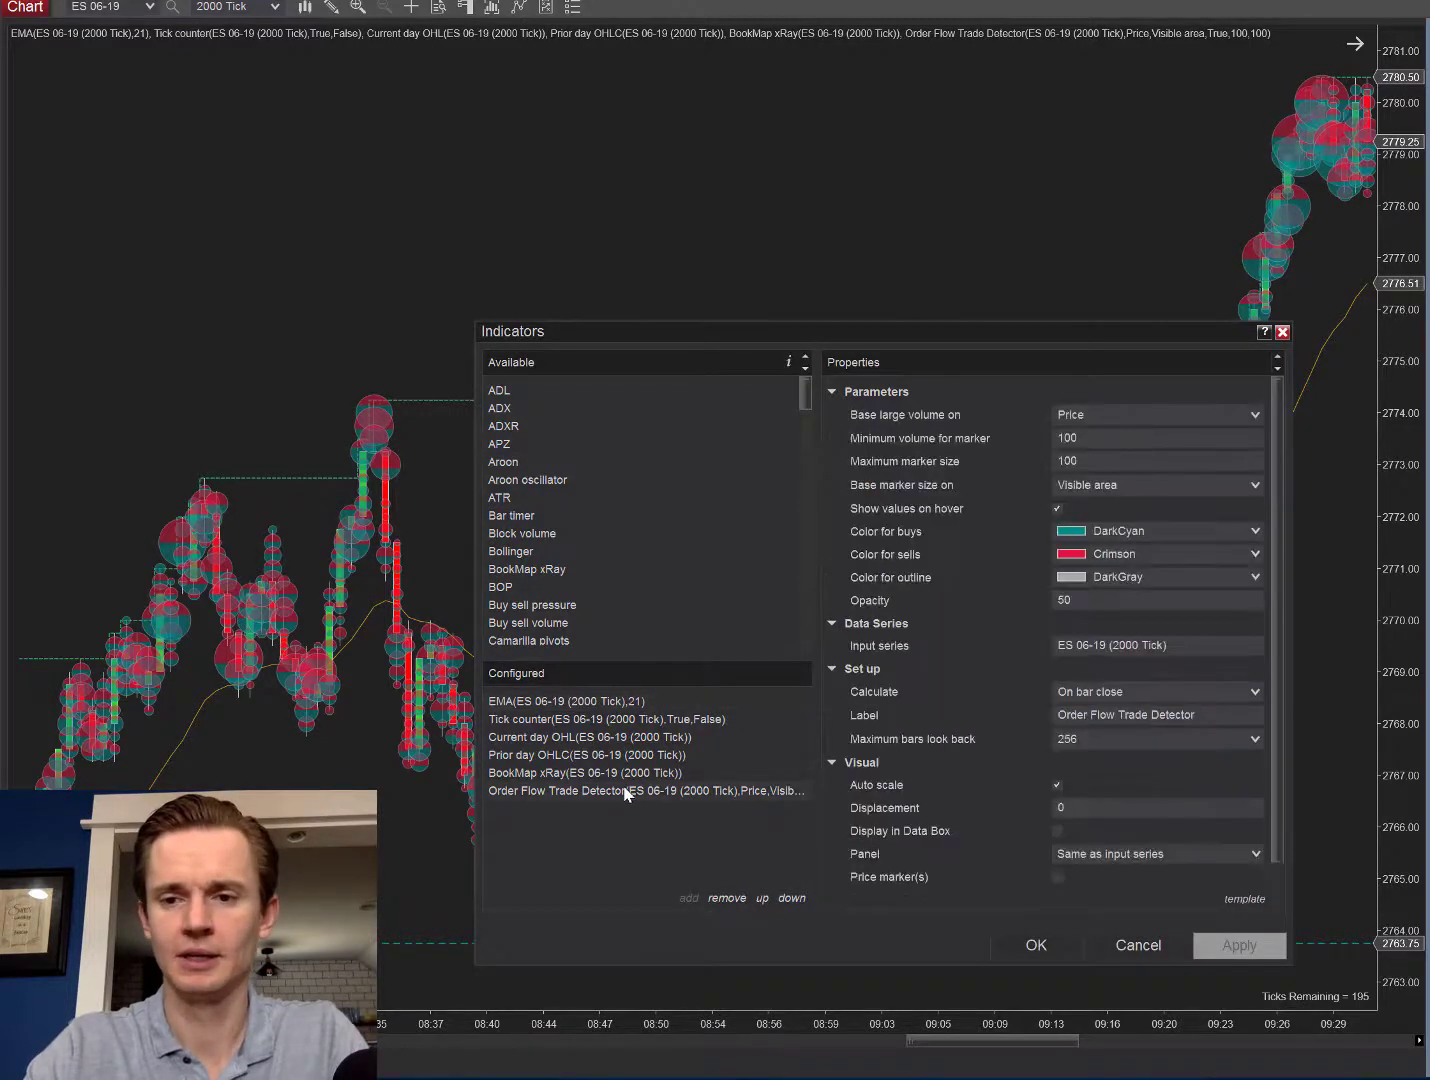
click(1099, 438)
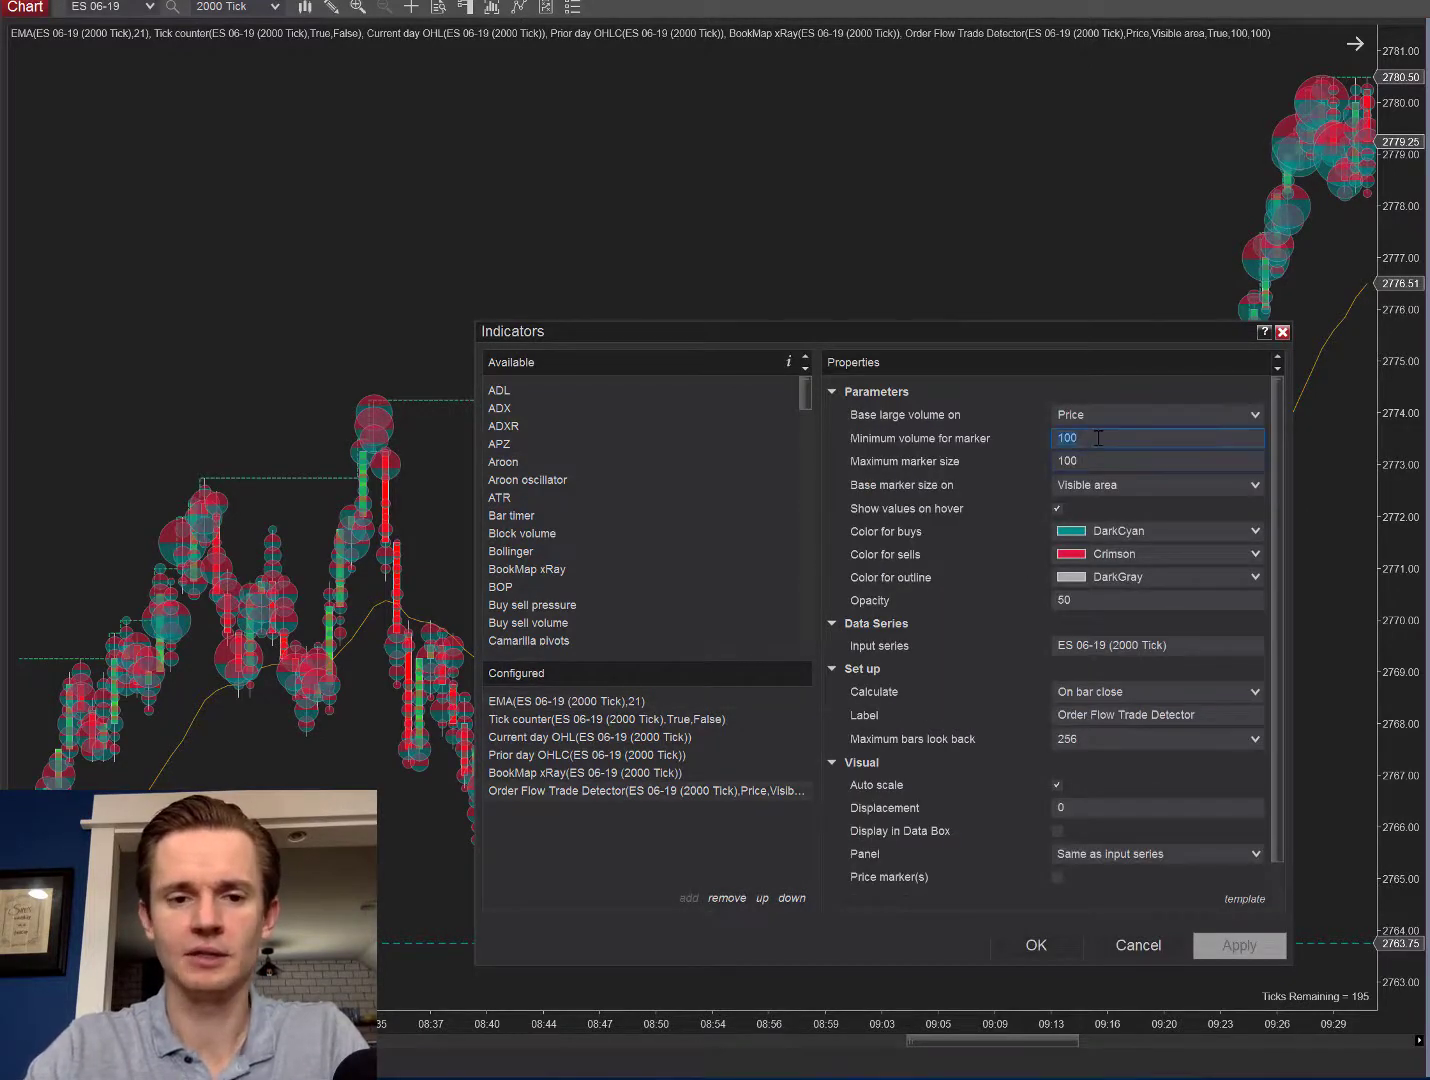
text(1)
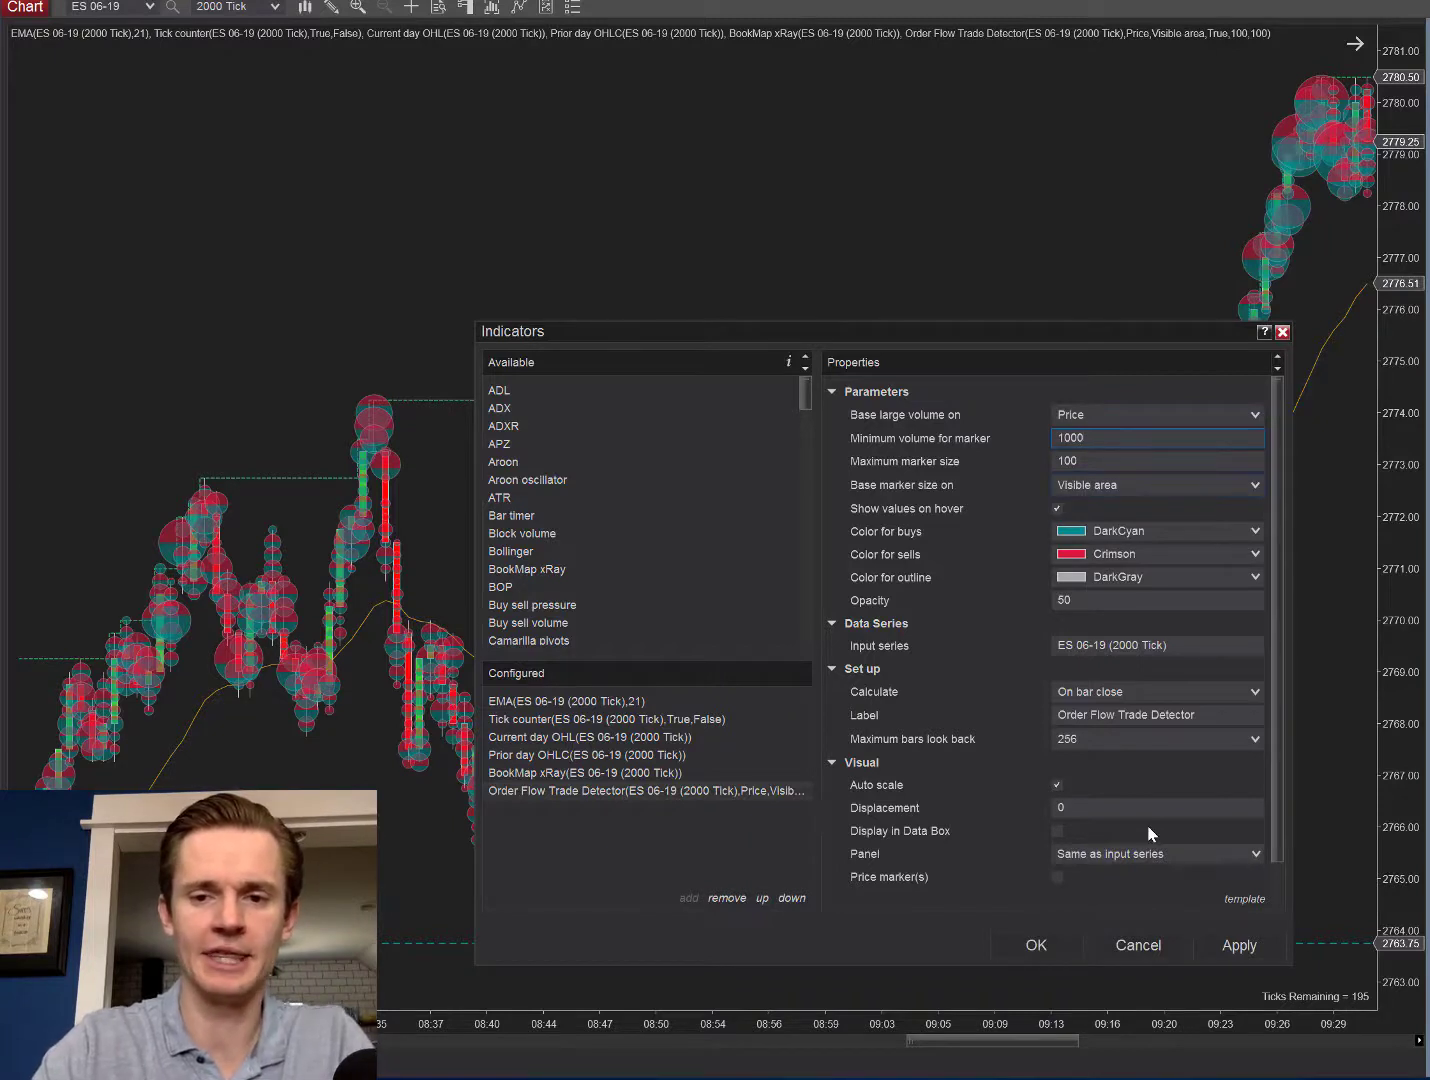
click(1240, 948)
click(1035, 945)
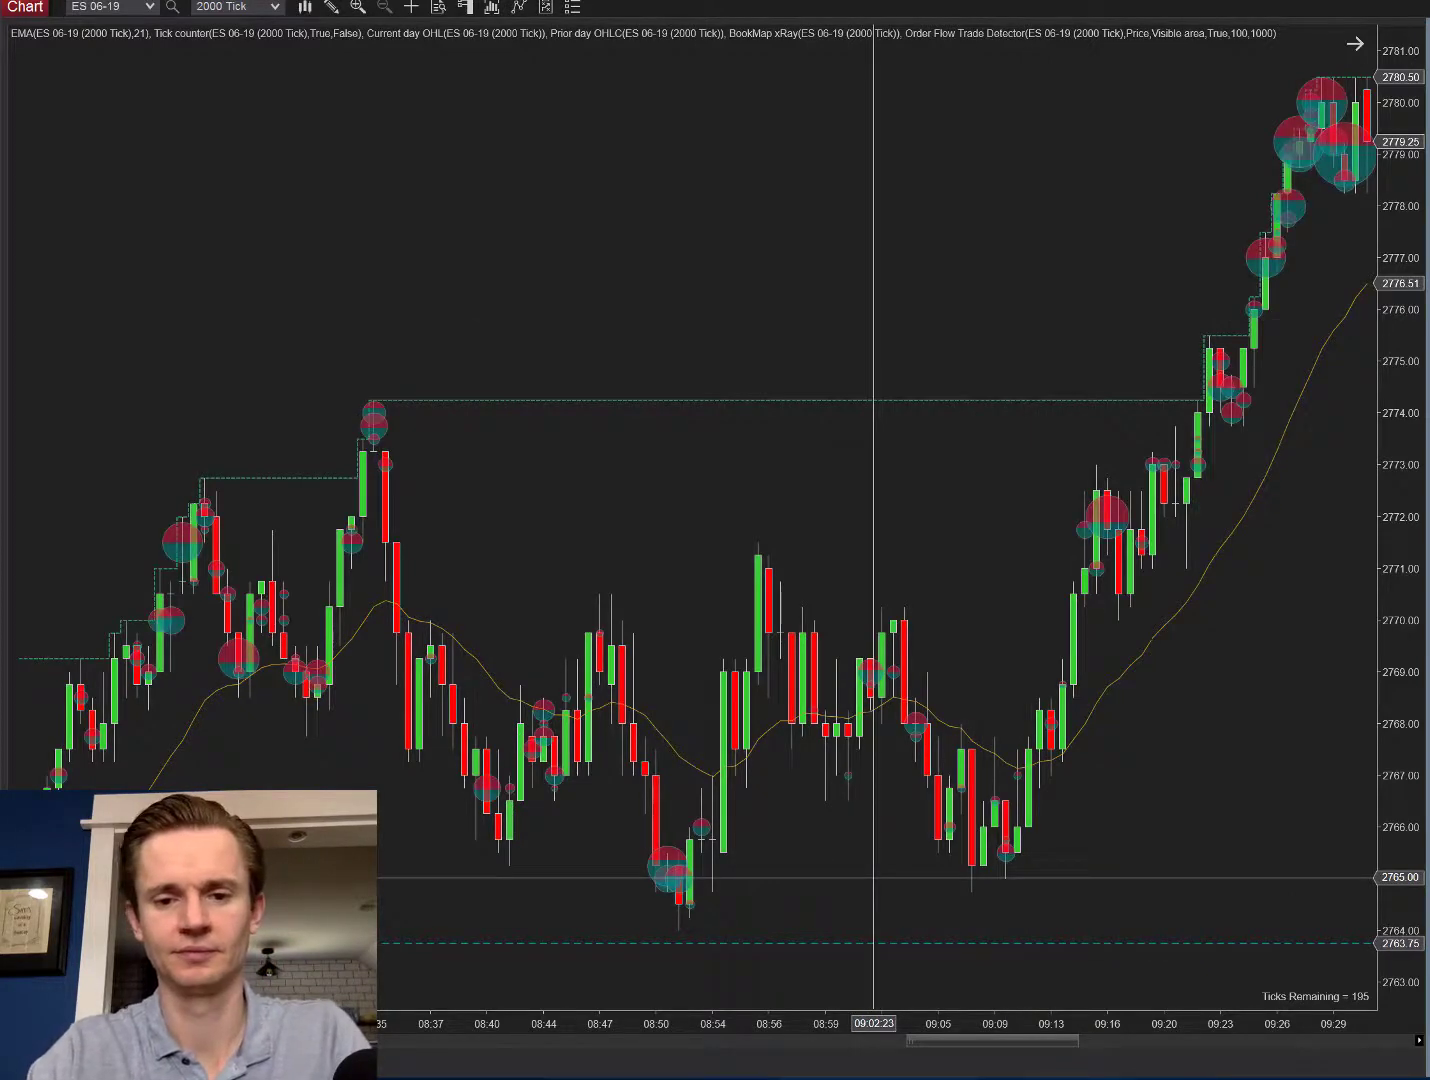
Review the filtered Price markers across the morning's price swings on the chart
scroll(873, 877, down, 10)
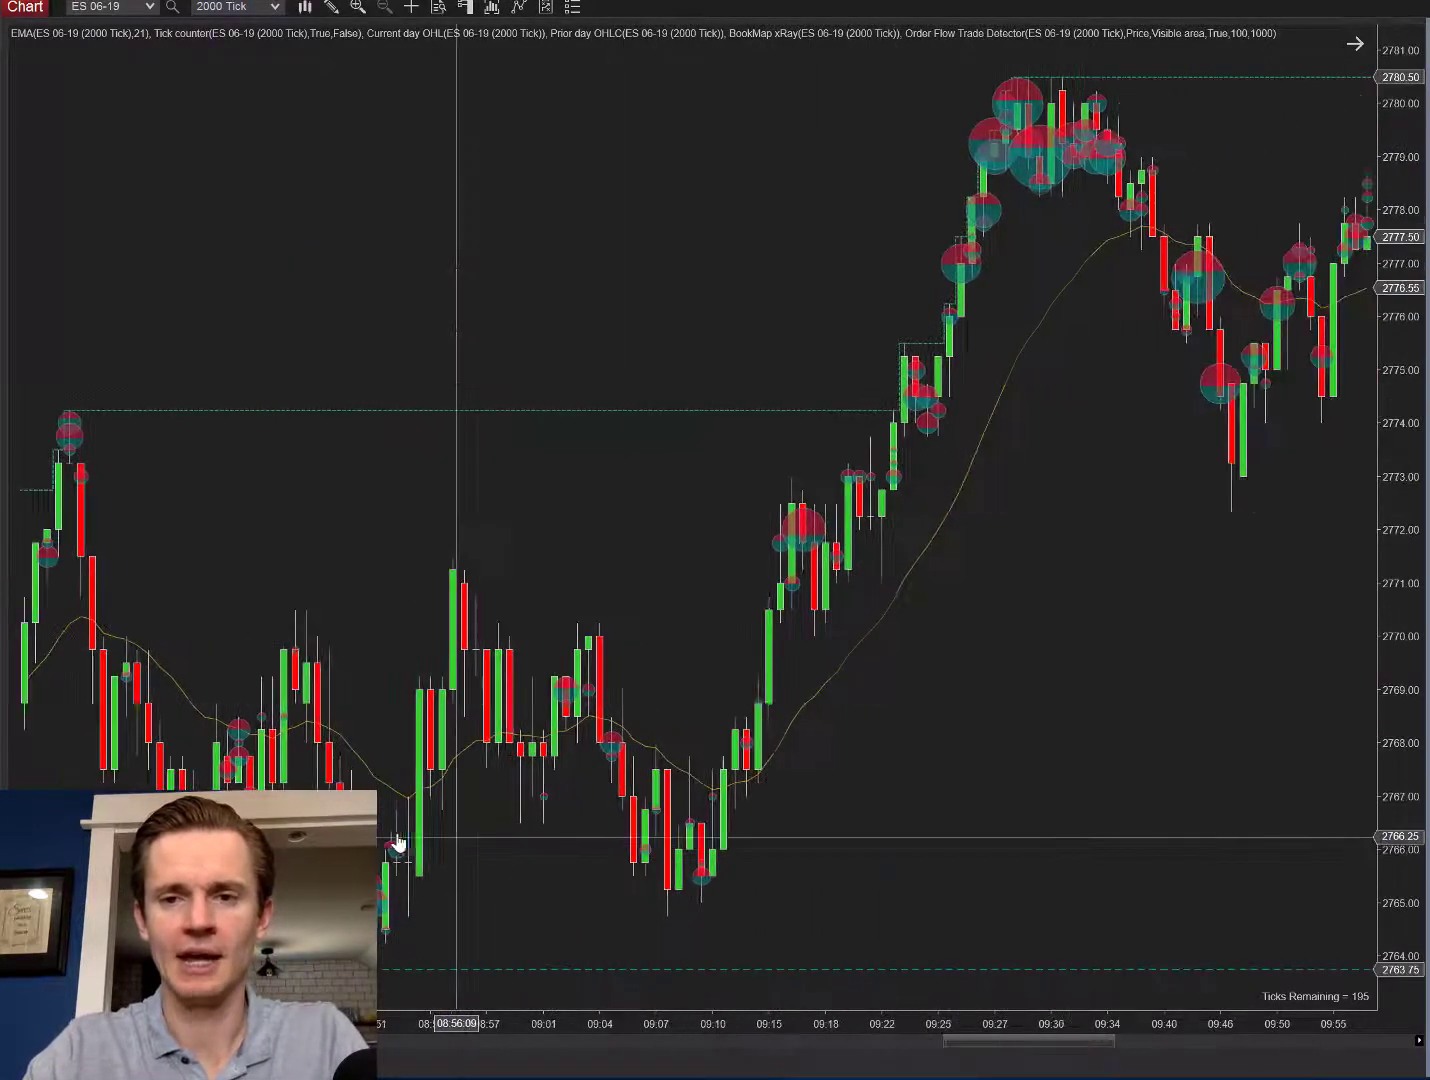
scroll(396, 843, down, 3)
scroll(610, 788, up, 14)
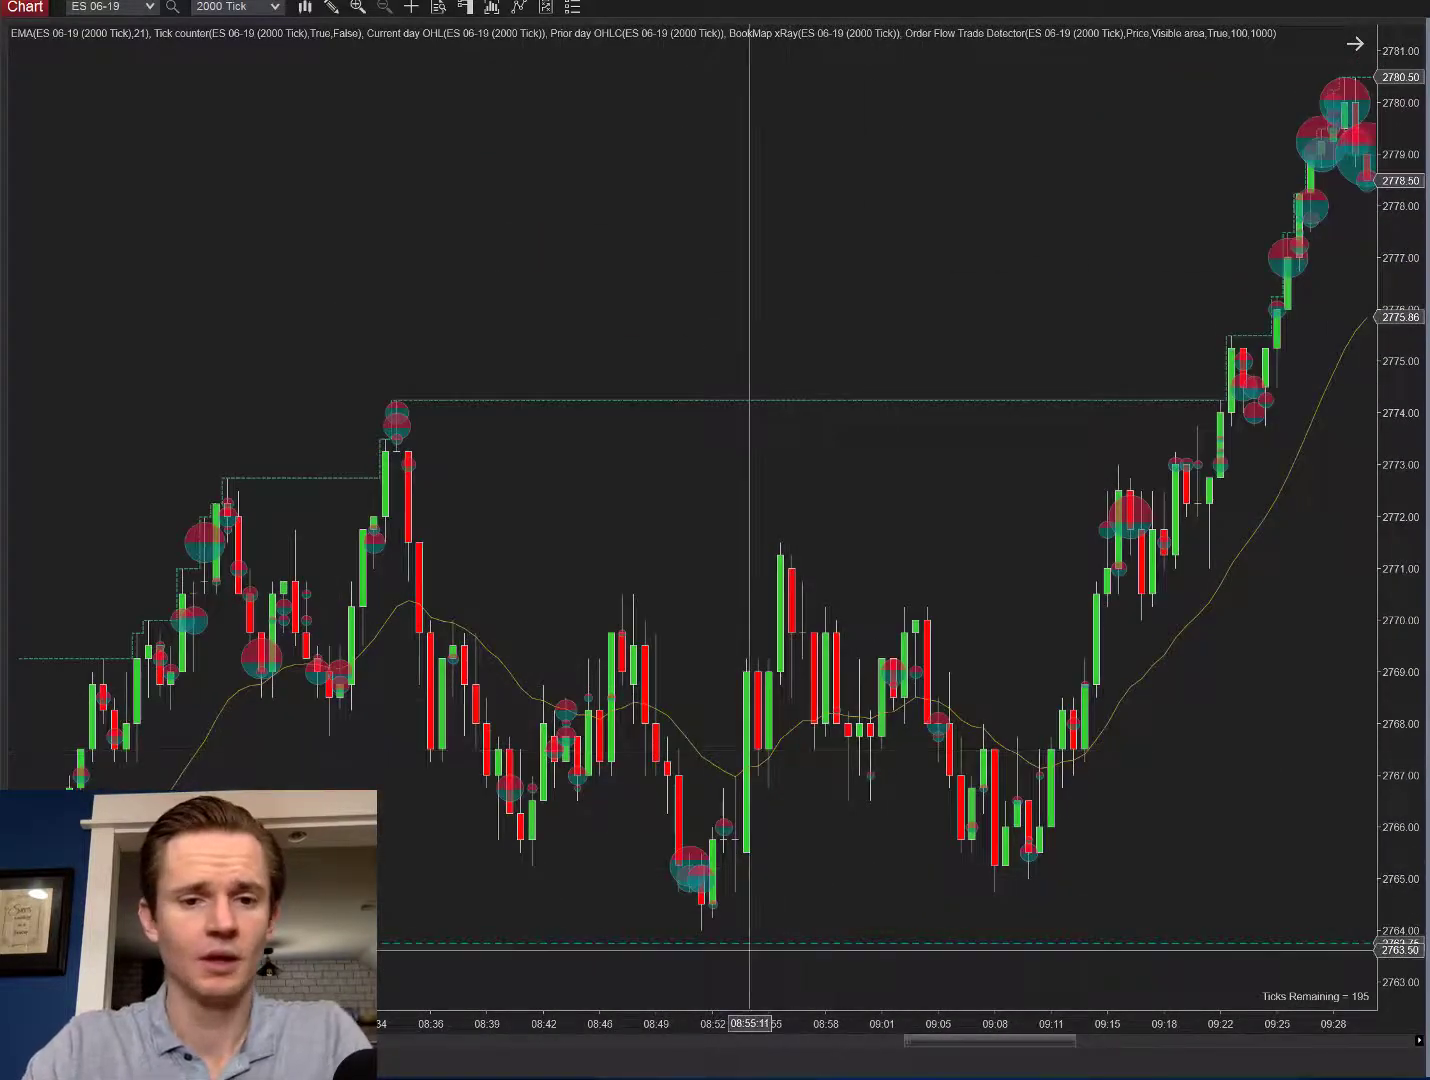
Examine the Price markers from the 09:10 low through the 10:00 rally and read the volumes of the large marker at the 09:28 high
drag(860, 890, 410, 895)
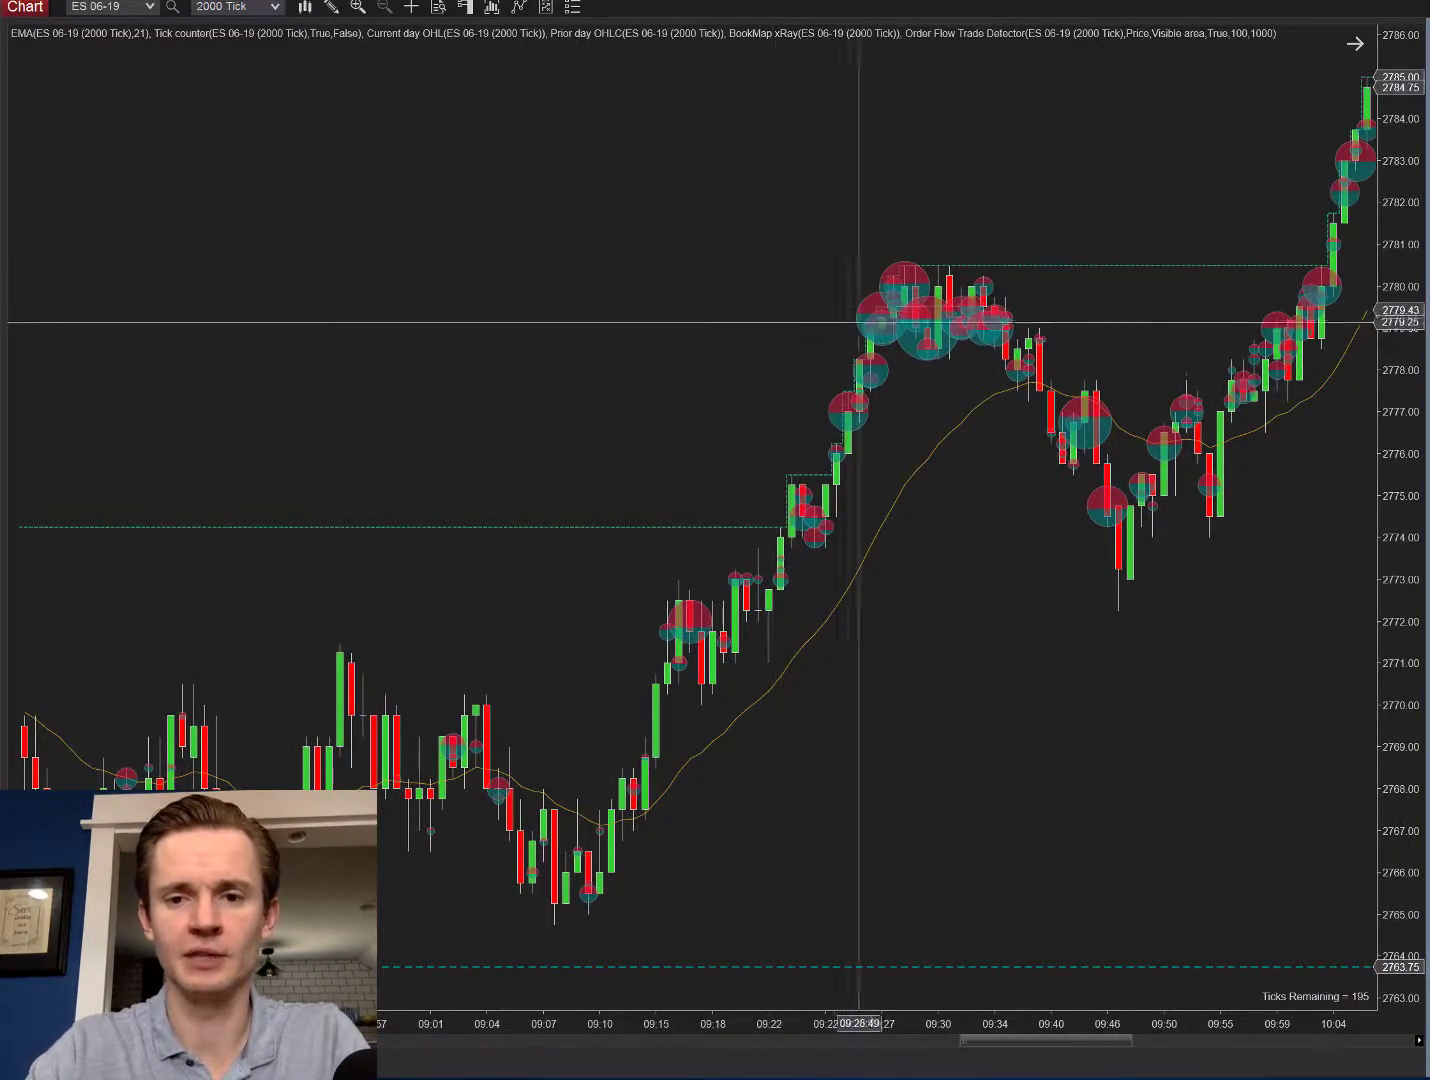
mouse_move(910, 339)
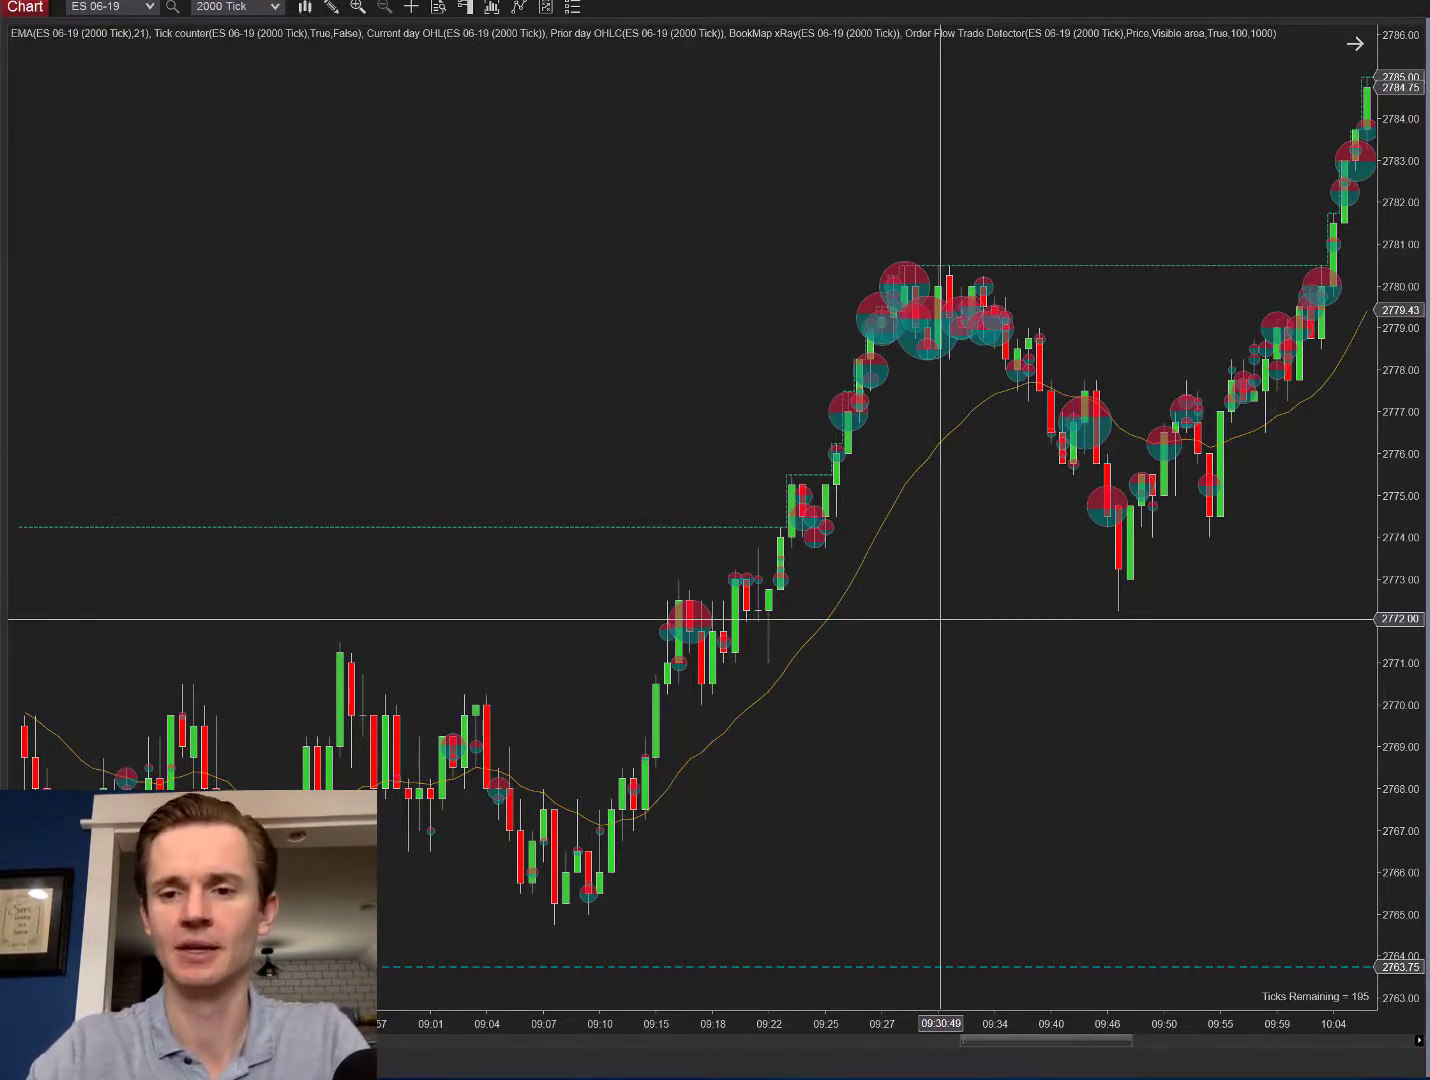
drag(939, 620, 881, 648)
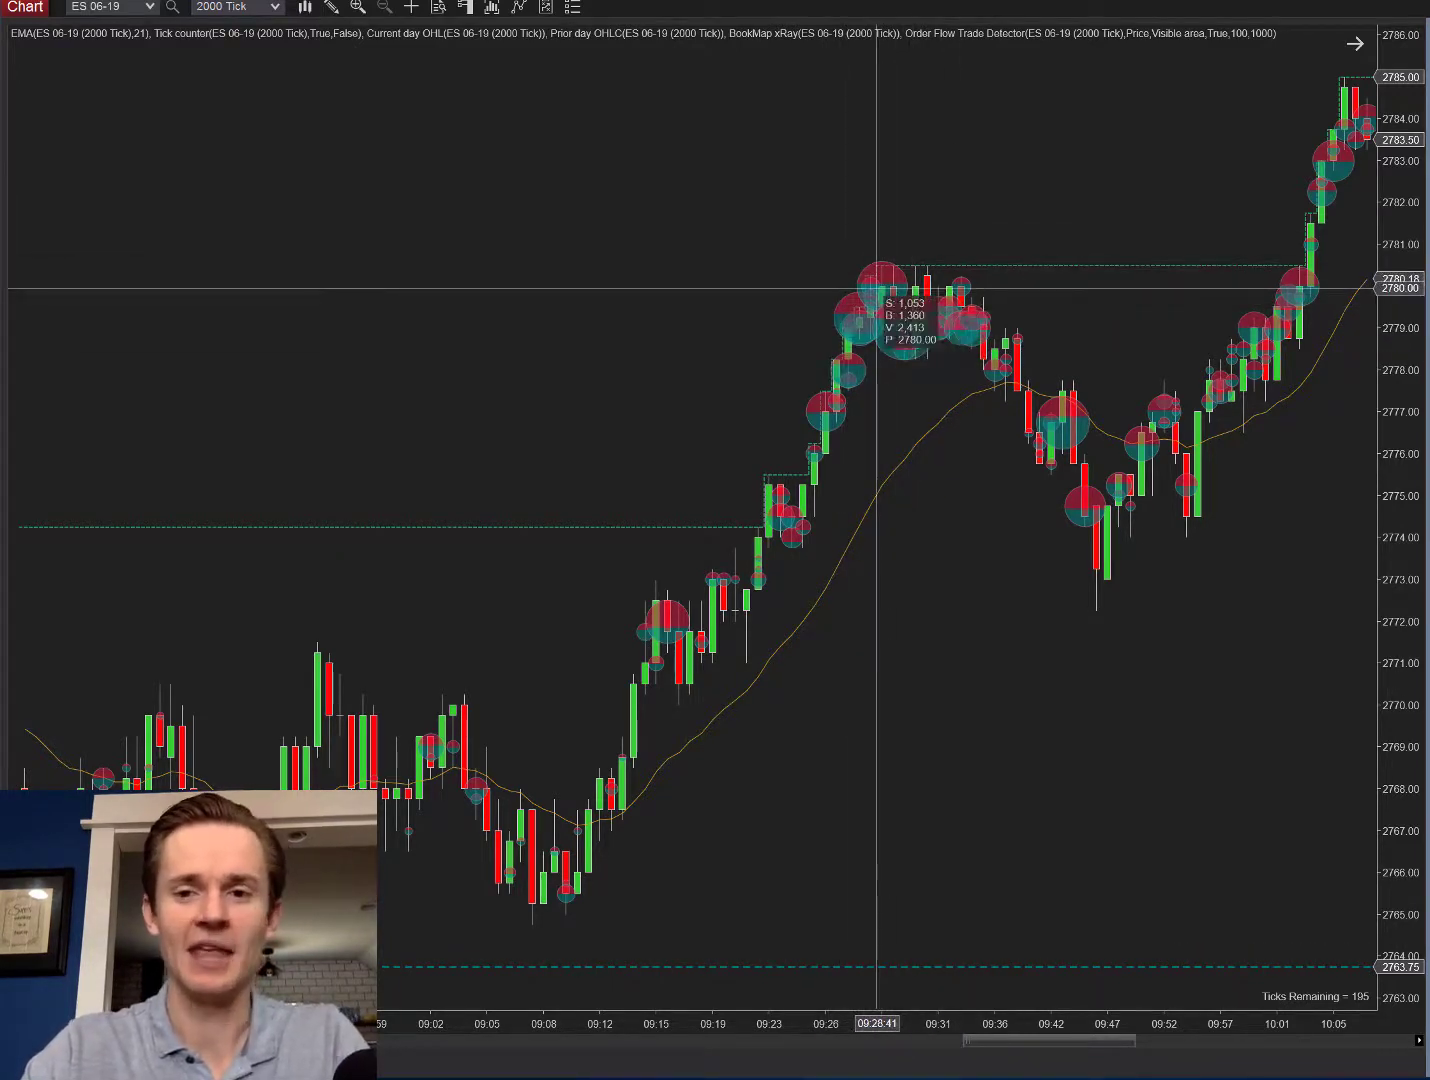
drag(967, 569, 863, 588)
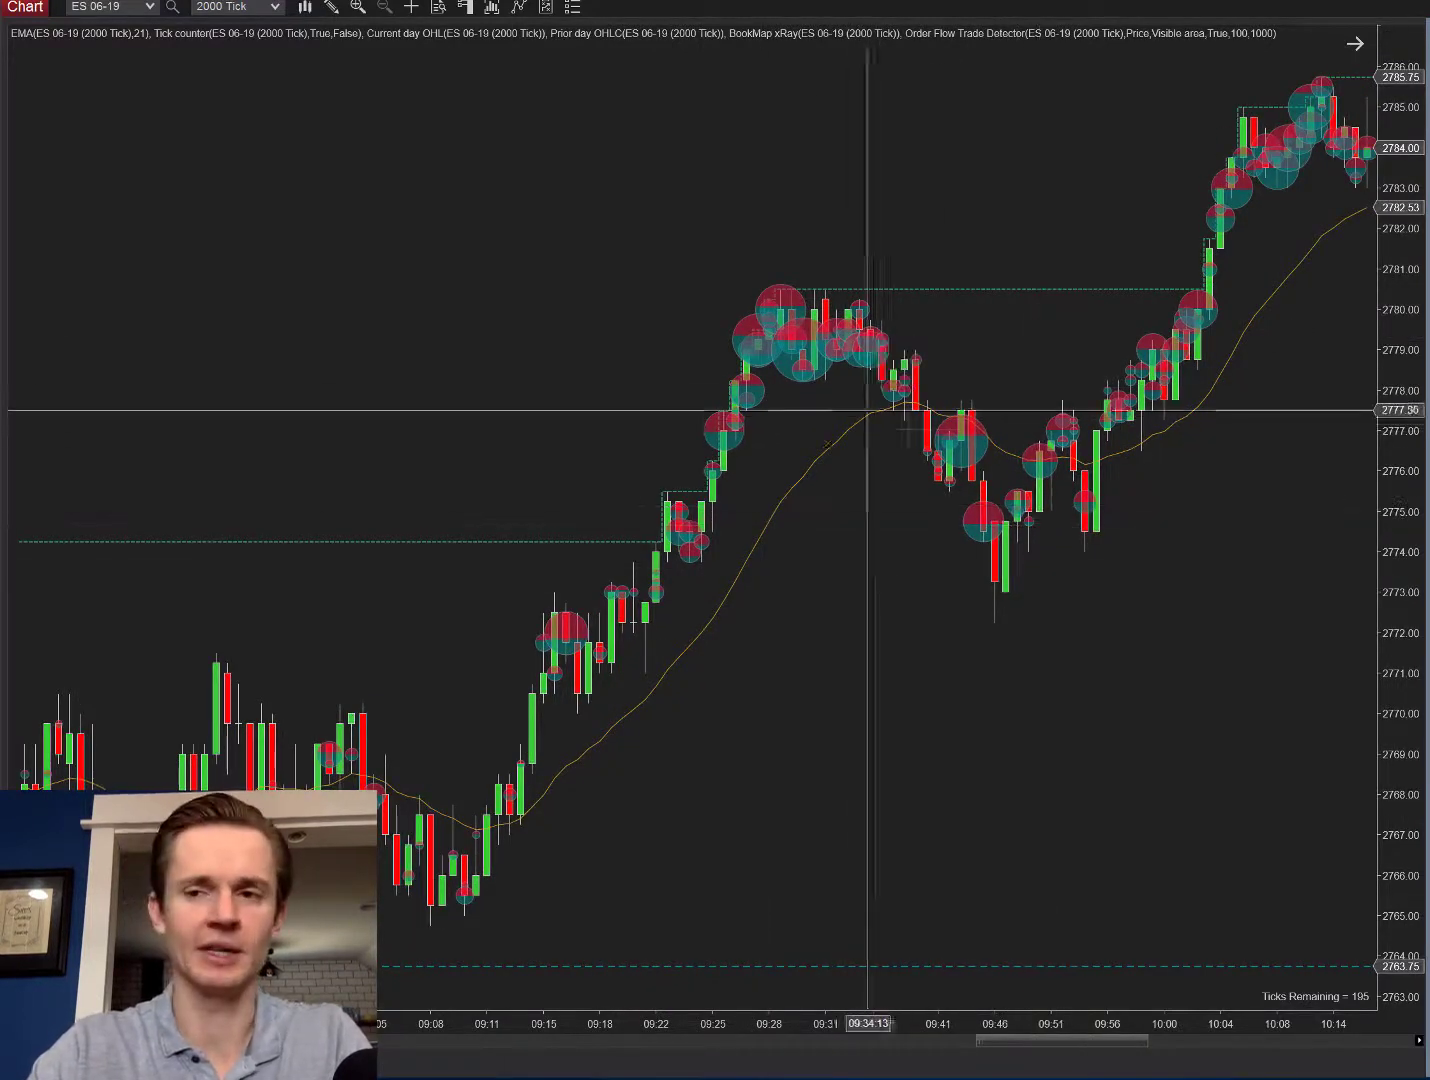
drag(836, 543, 788, 569)
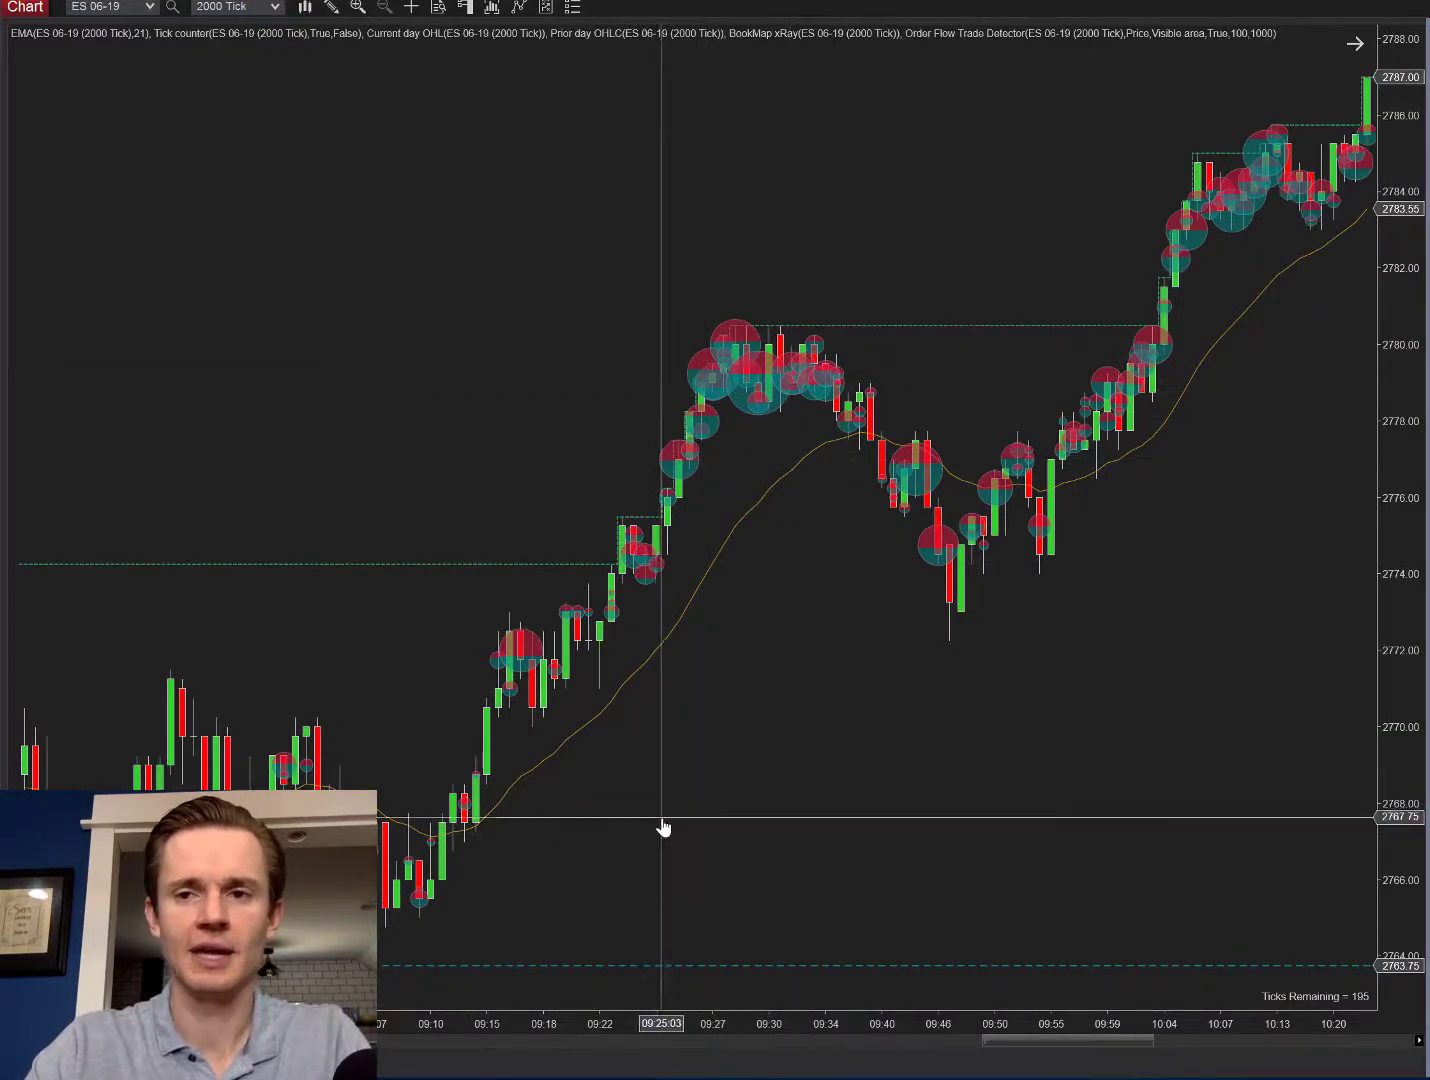
drag(663, 825, 1210, 752)
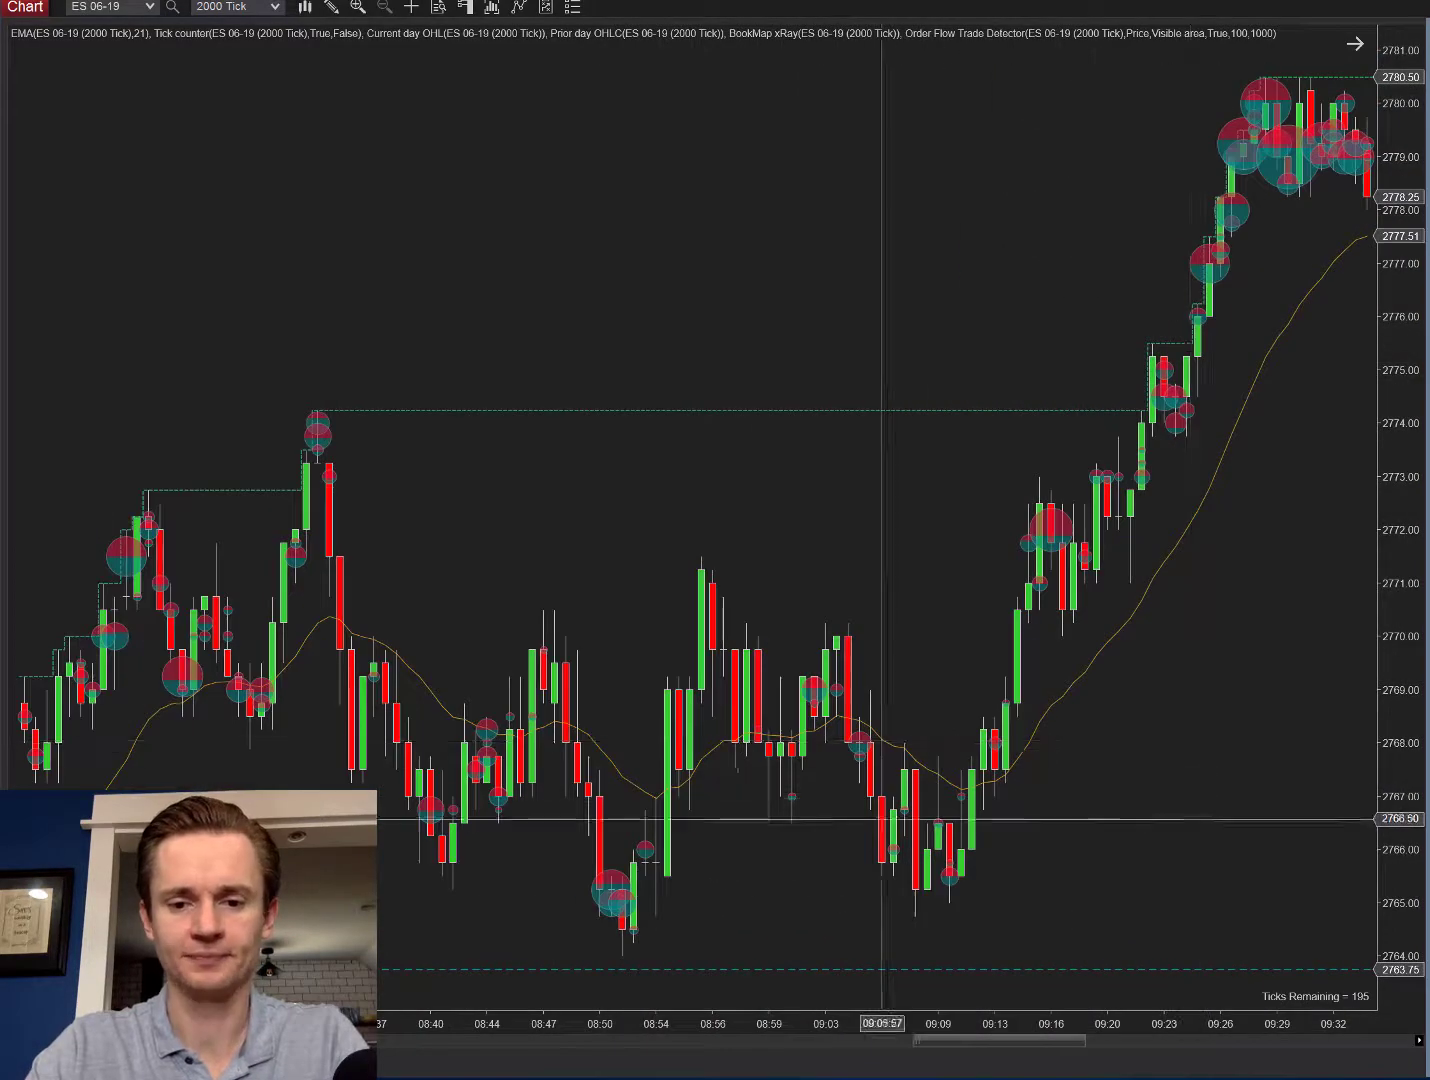
drag(882, 817, 740, 815)
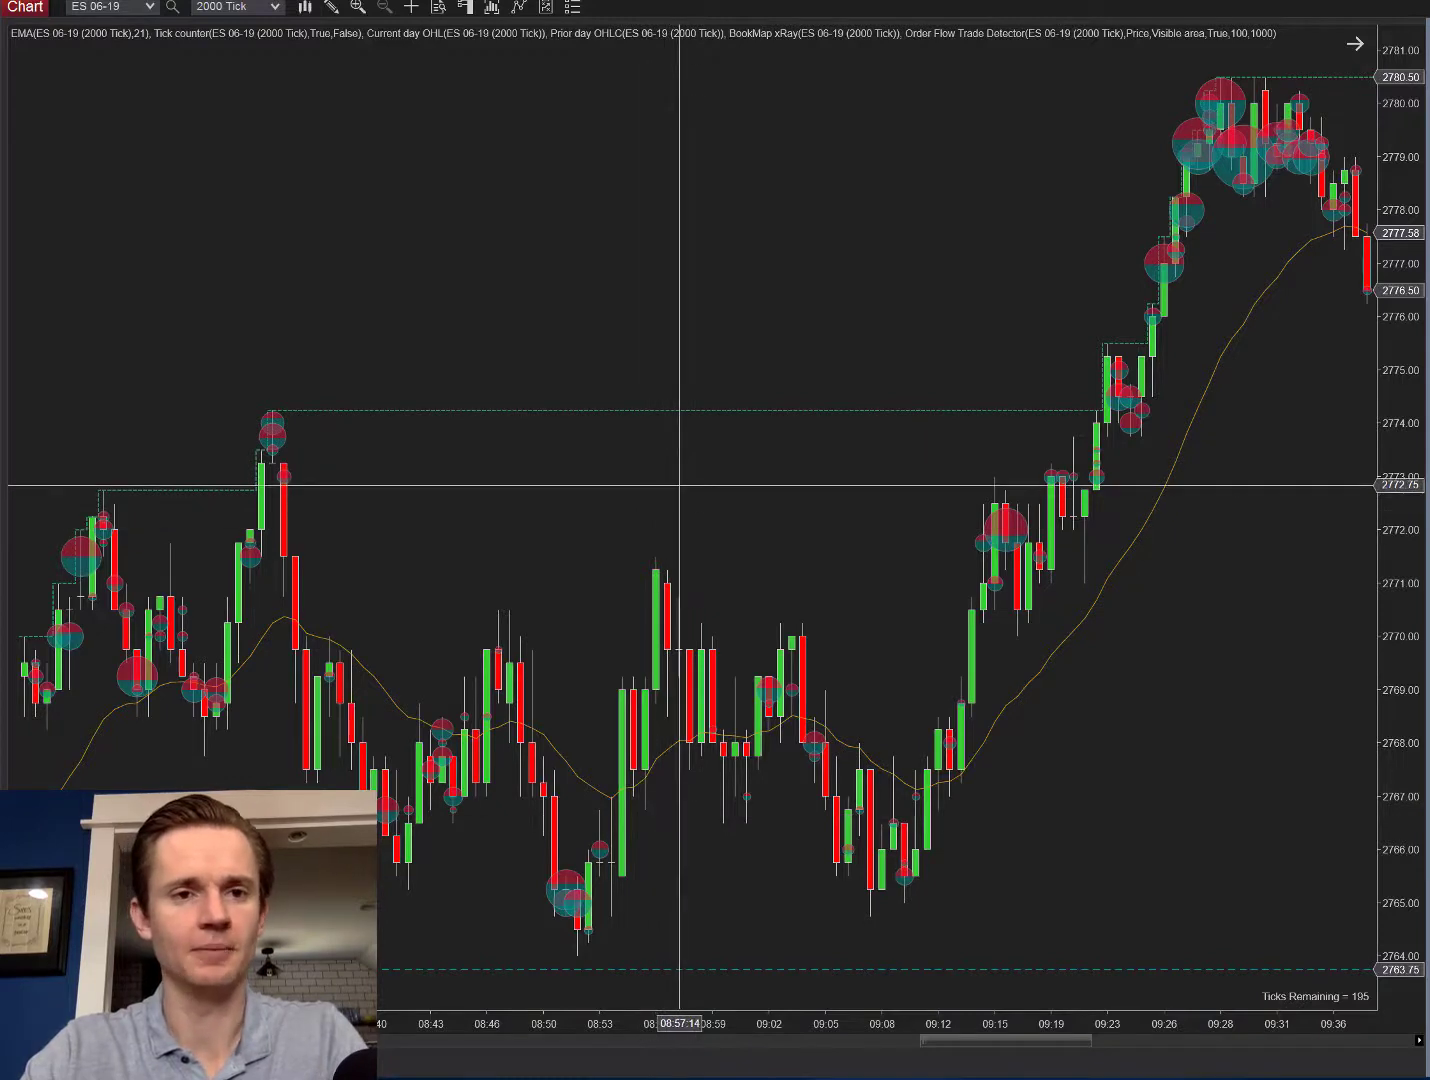
Look through the Order Flow entries among the available indicators and close the indicator settings without changes
click(520, 9)
drag(806, 390, 806, 526)
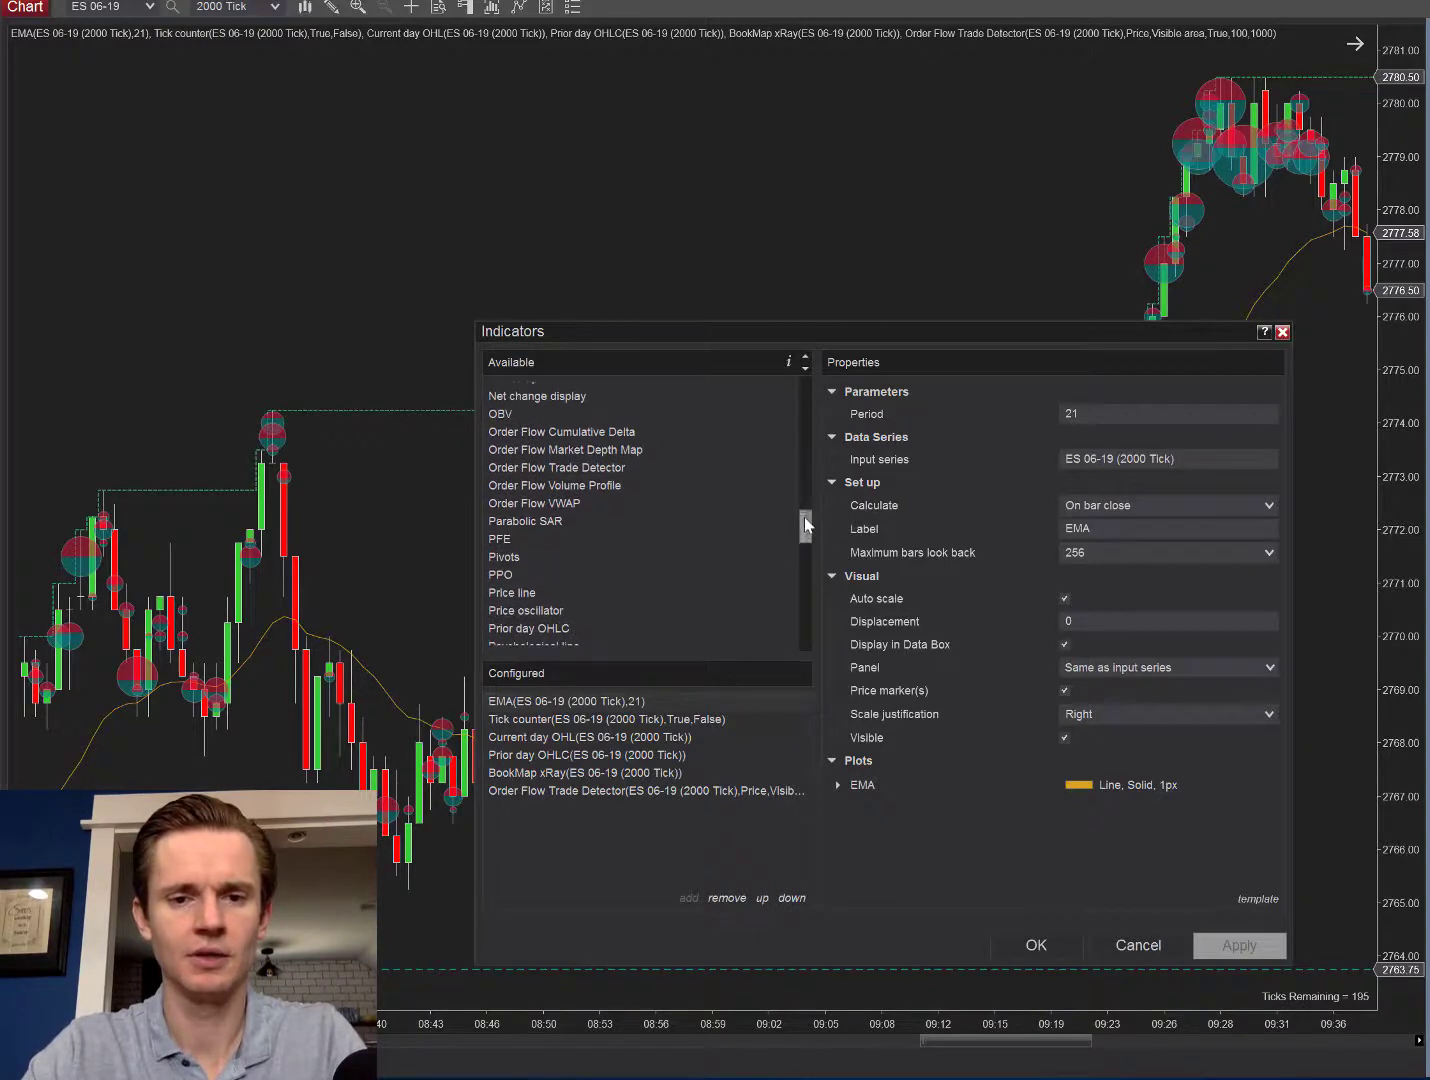
click(1139, 946)
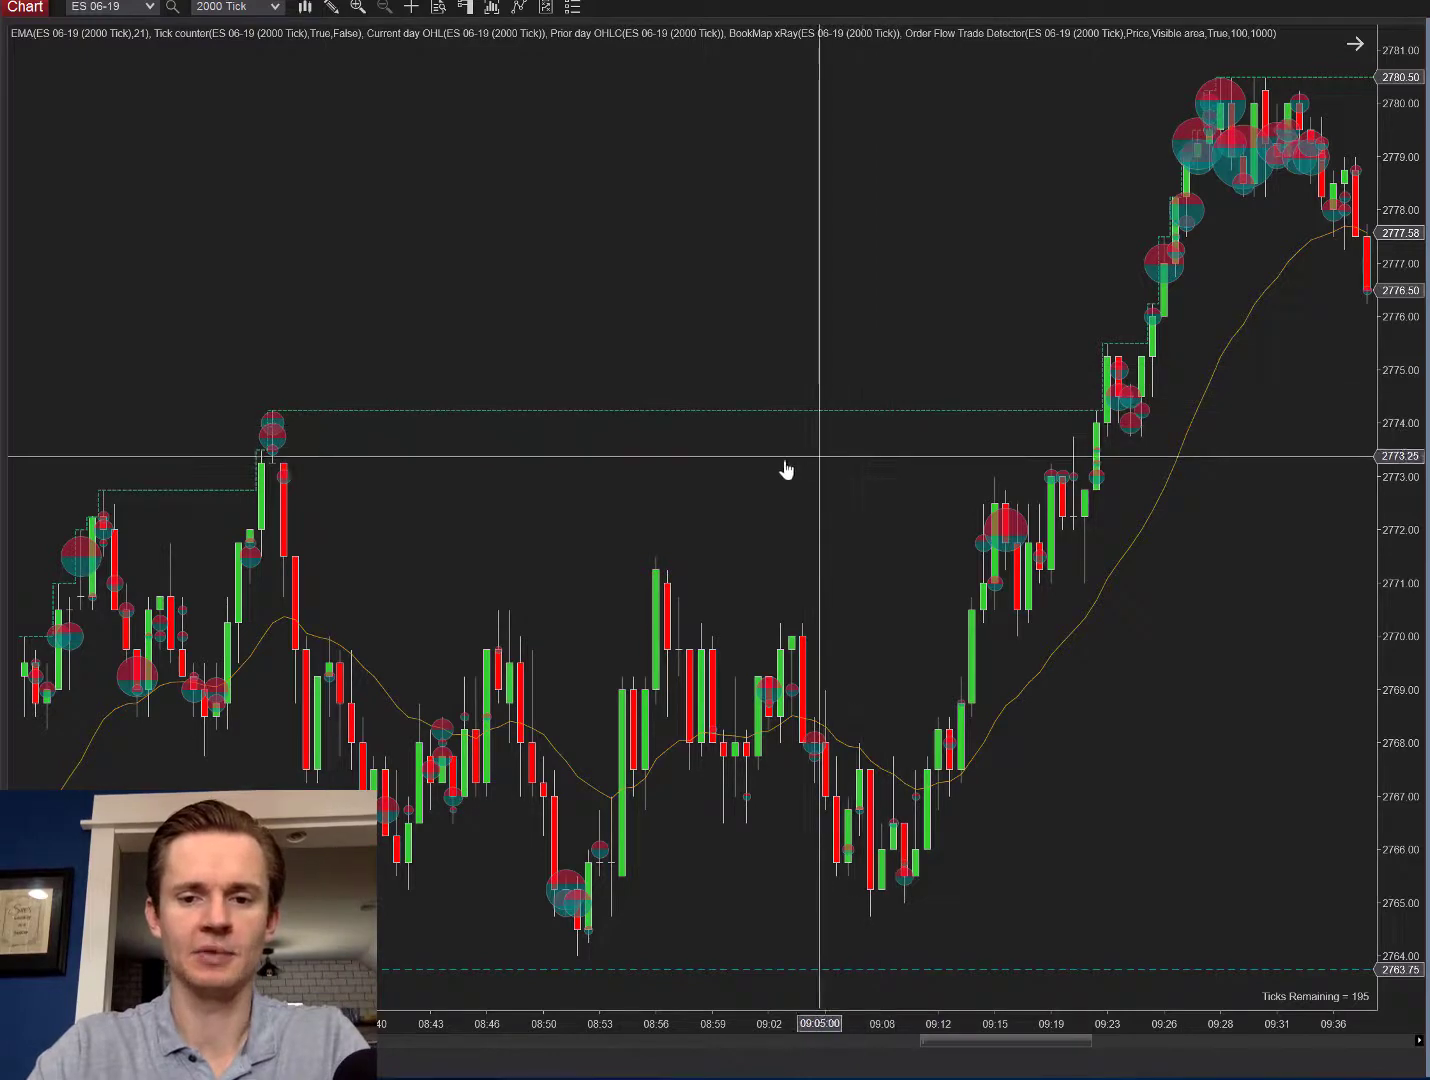
Inspect the Price markers between about 09:02 and 09:16 and read the volumes of the large marker near 09:16
drag(785, 470, 719, 471)
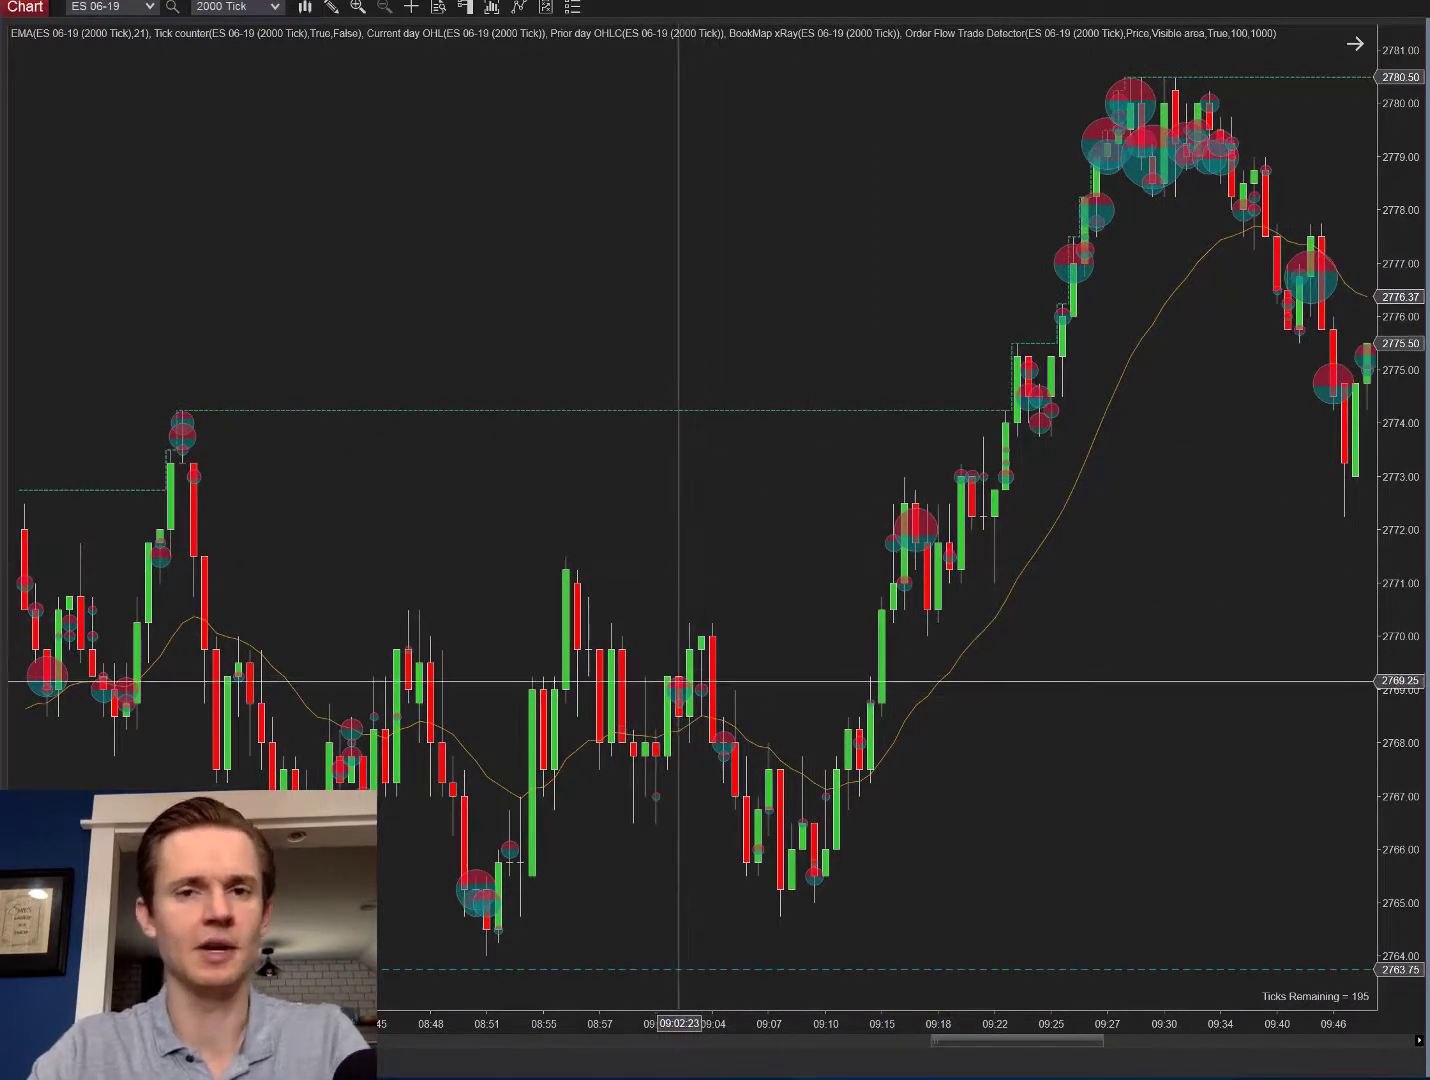
mouse_move(680, 682)
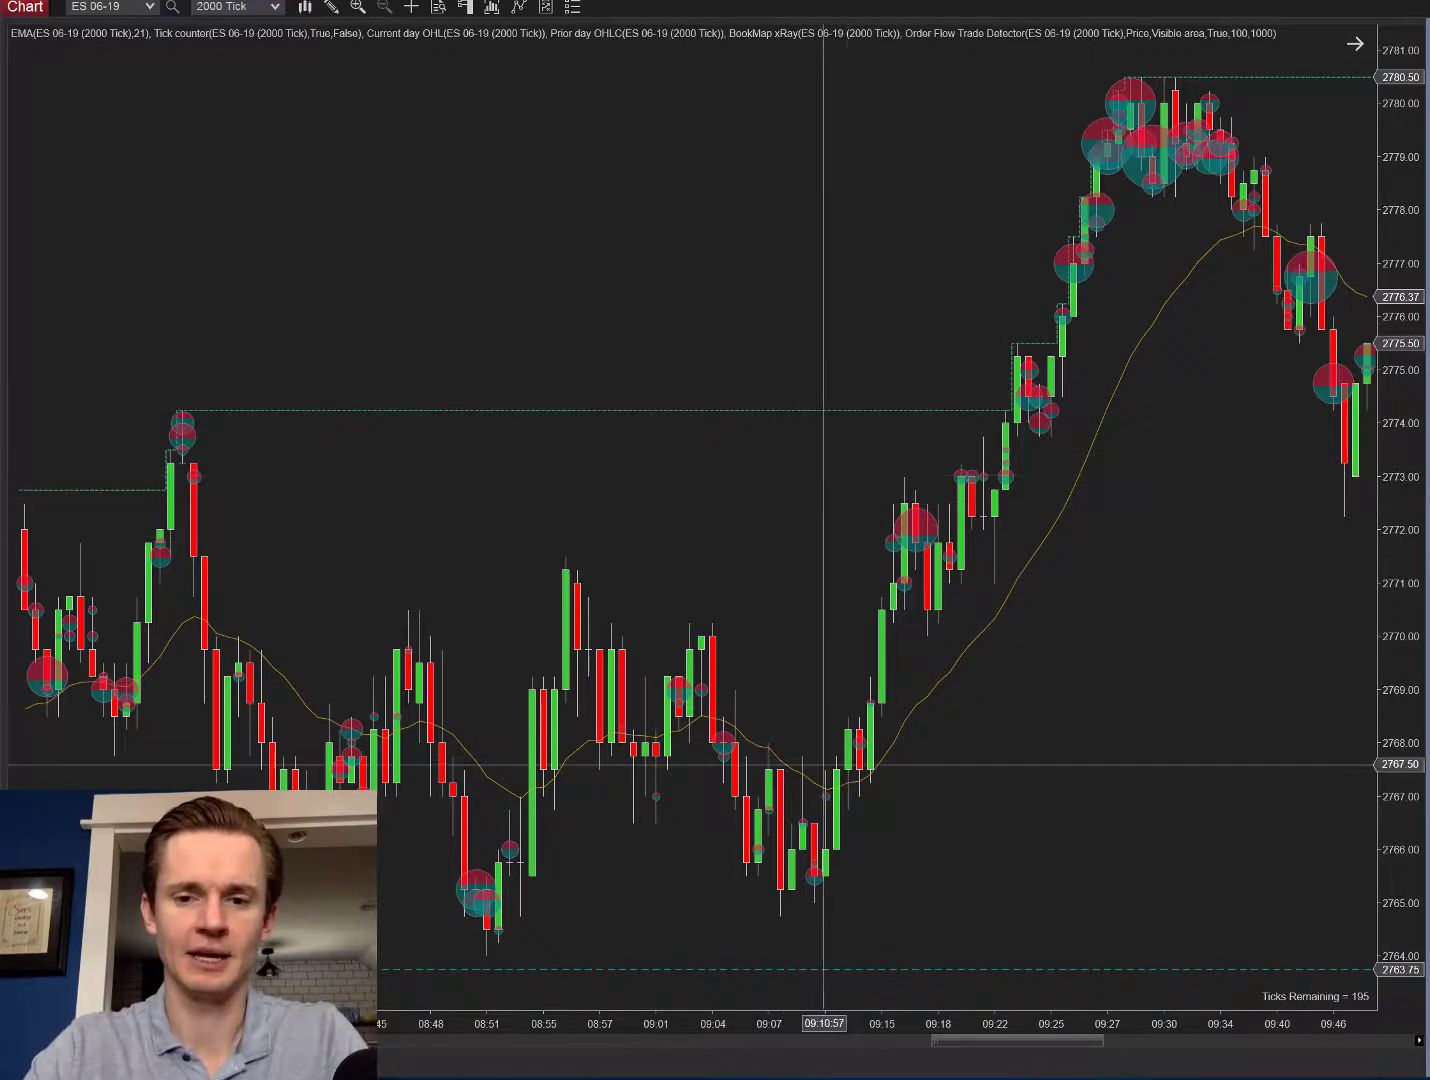
mouse_move(922, 521)
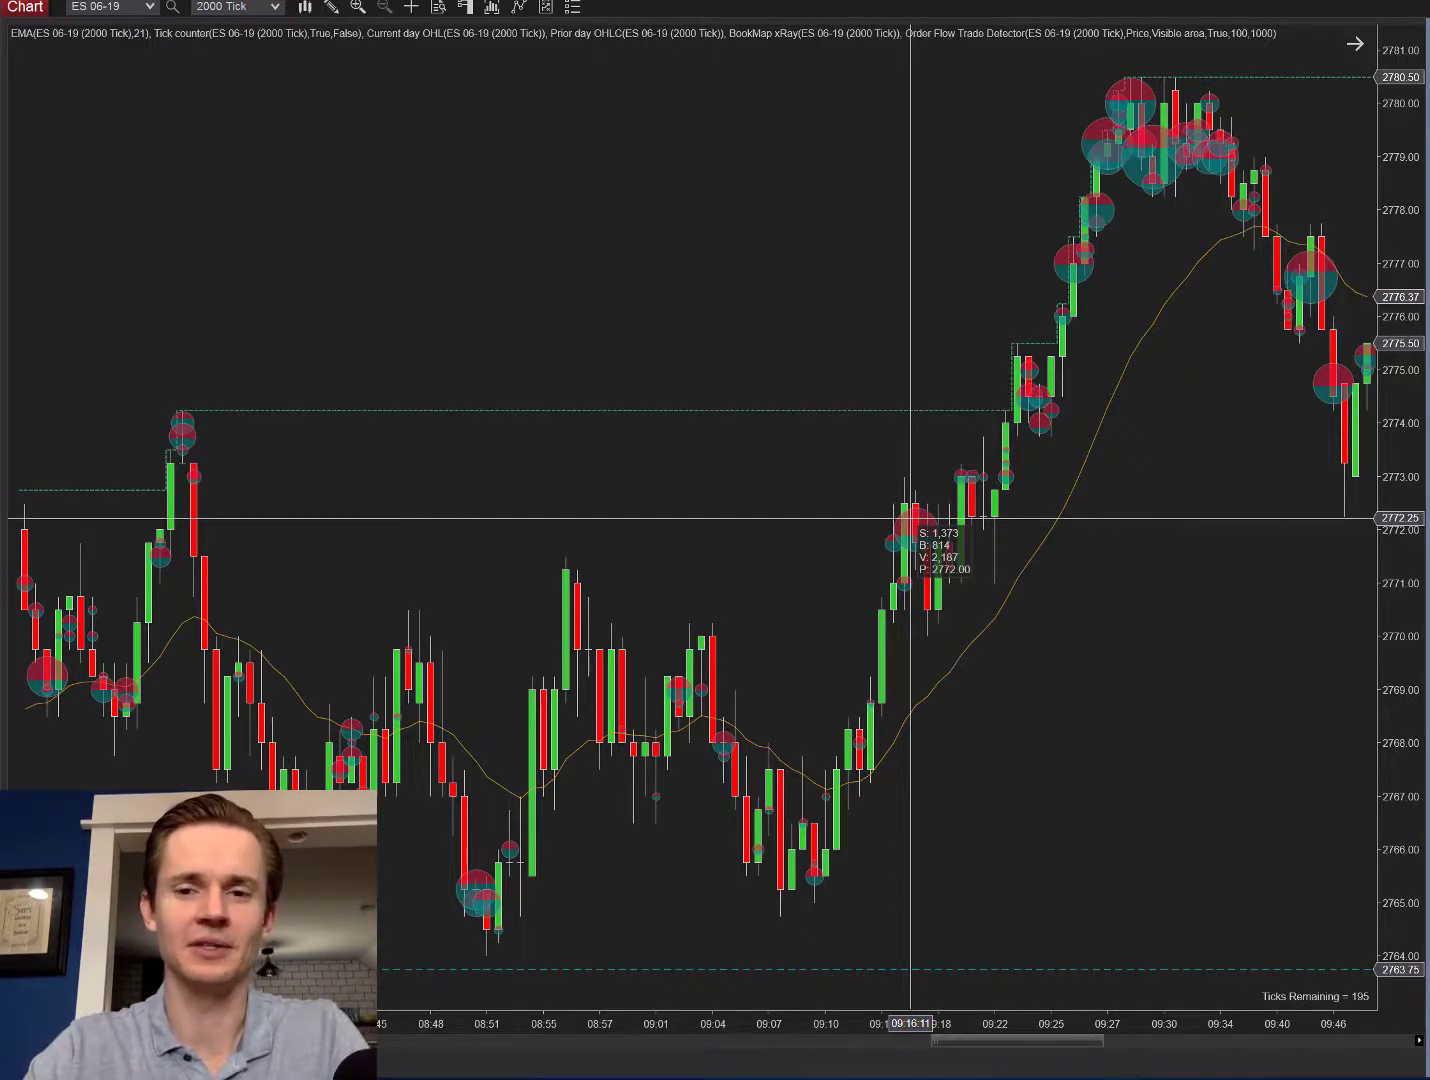
scroll(901, 706, down, 5)
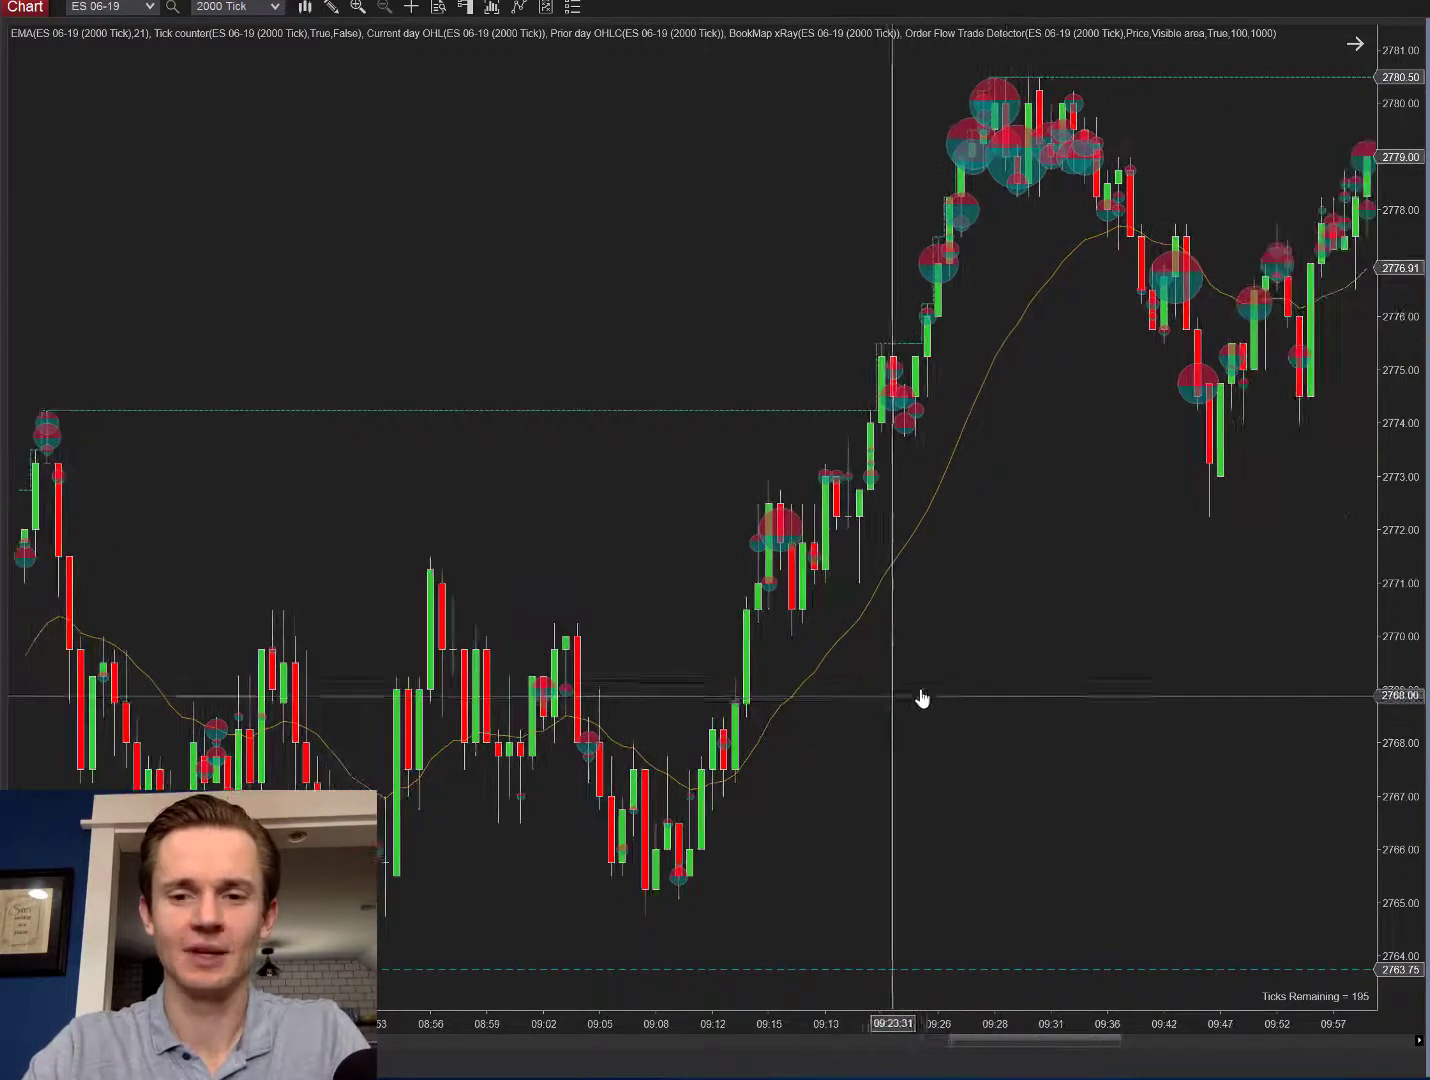
scroll(922, 698, up, 5)
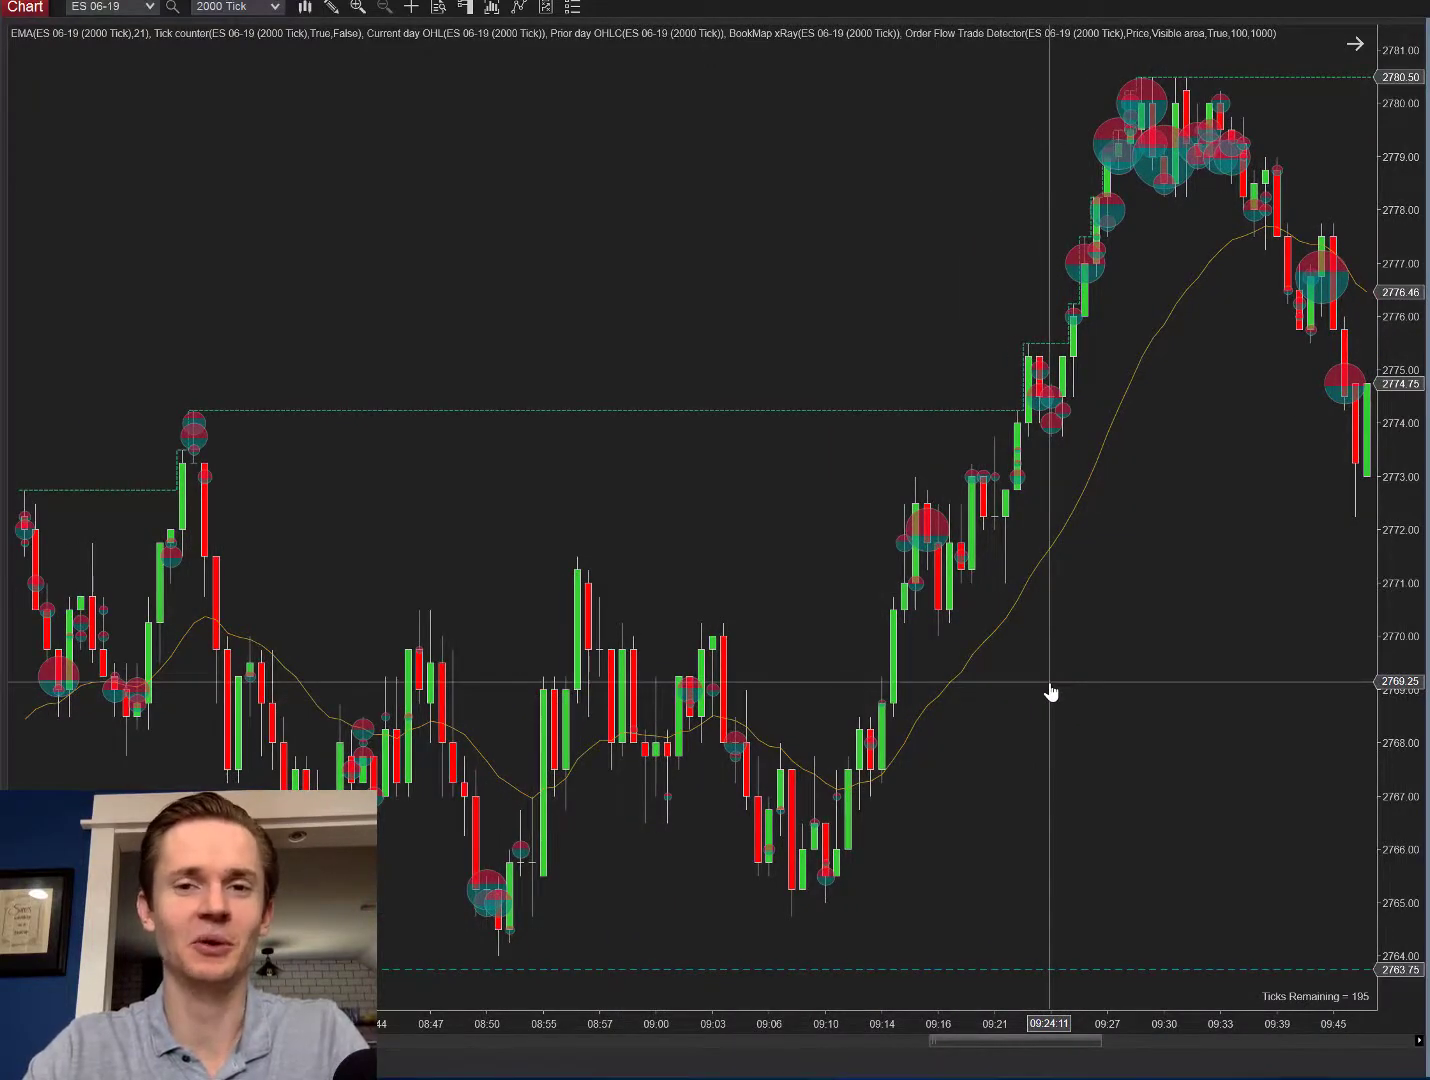